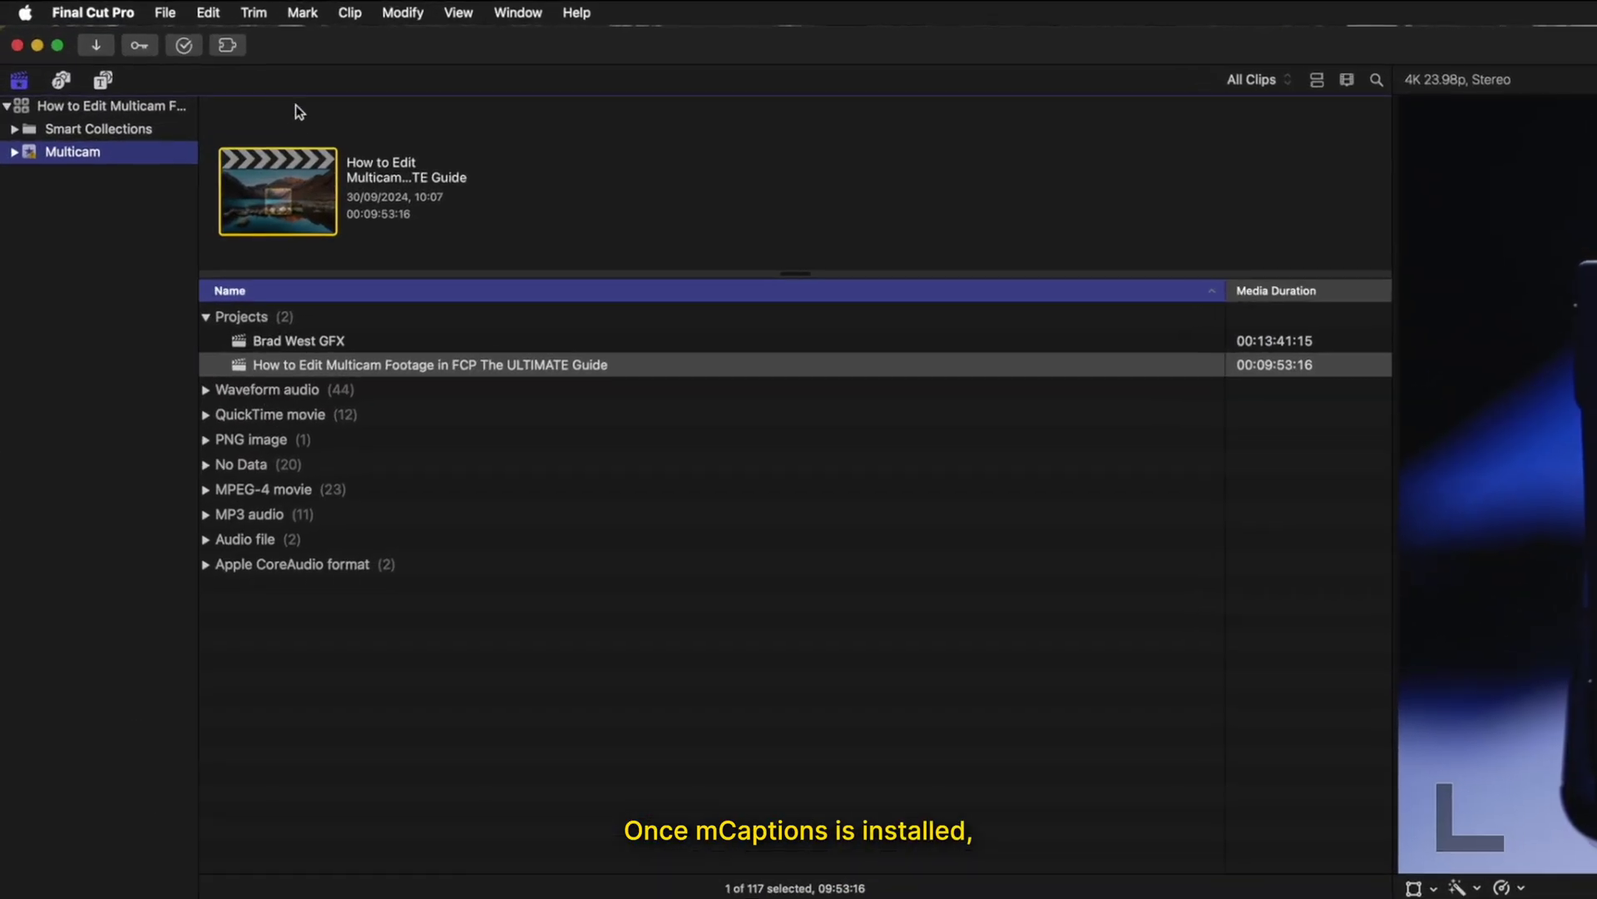
# Launch mCaptions from Extensions, narrow the Final Cut Pro window and stretch mCaptions to full height
pyautogui.click(151, 29)
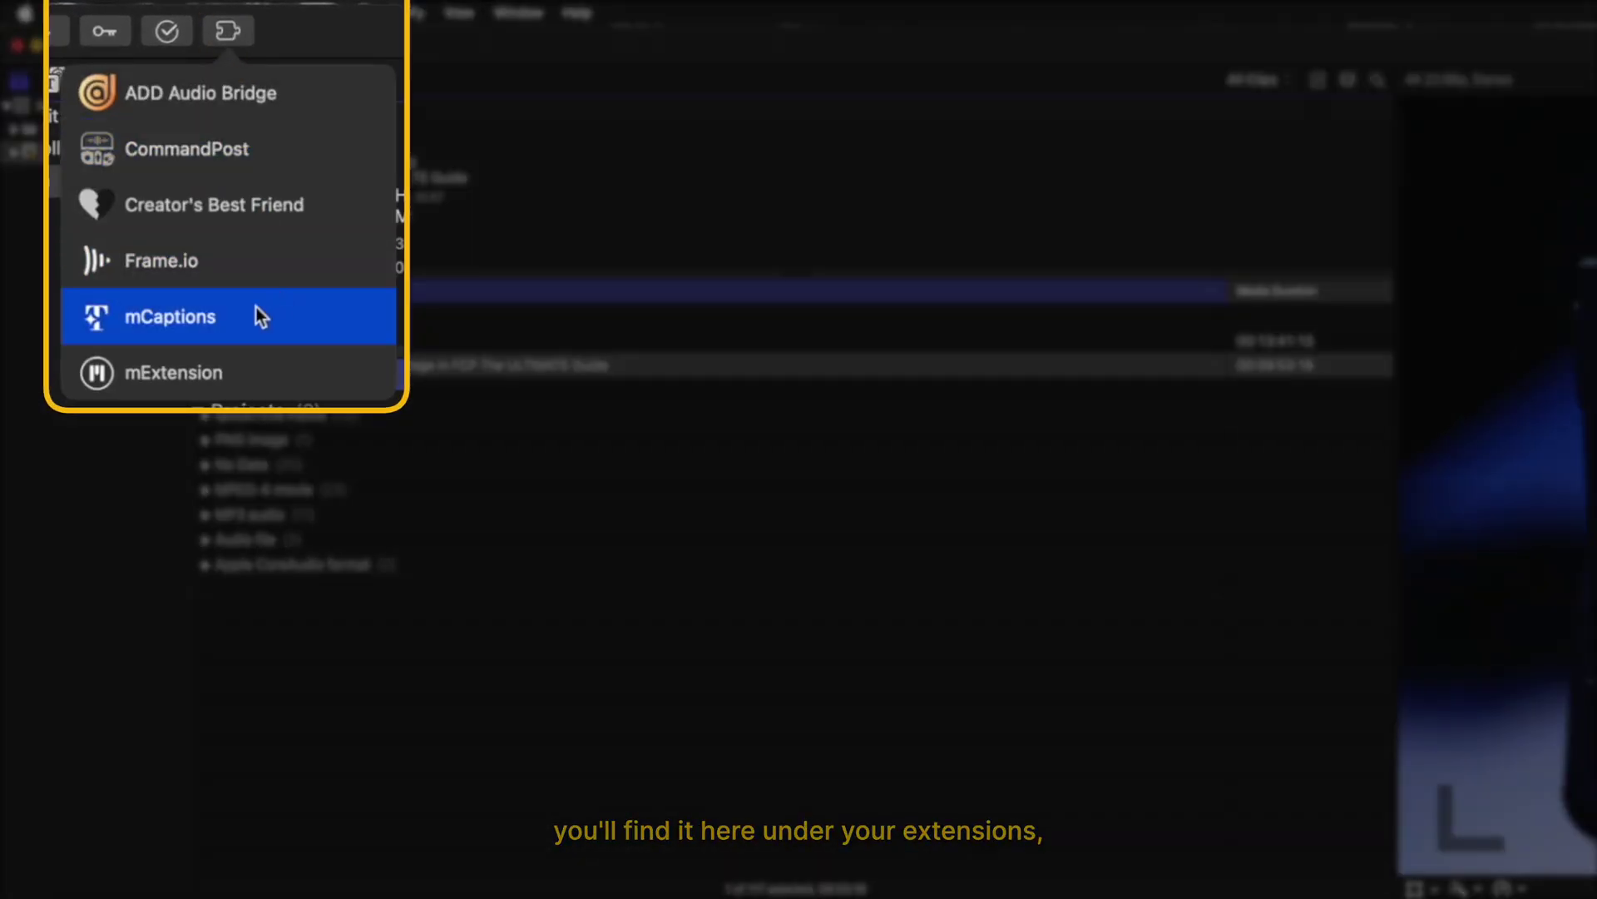
pyautogui.click(187, 322)
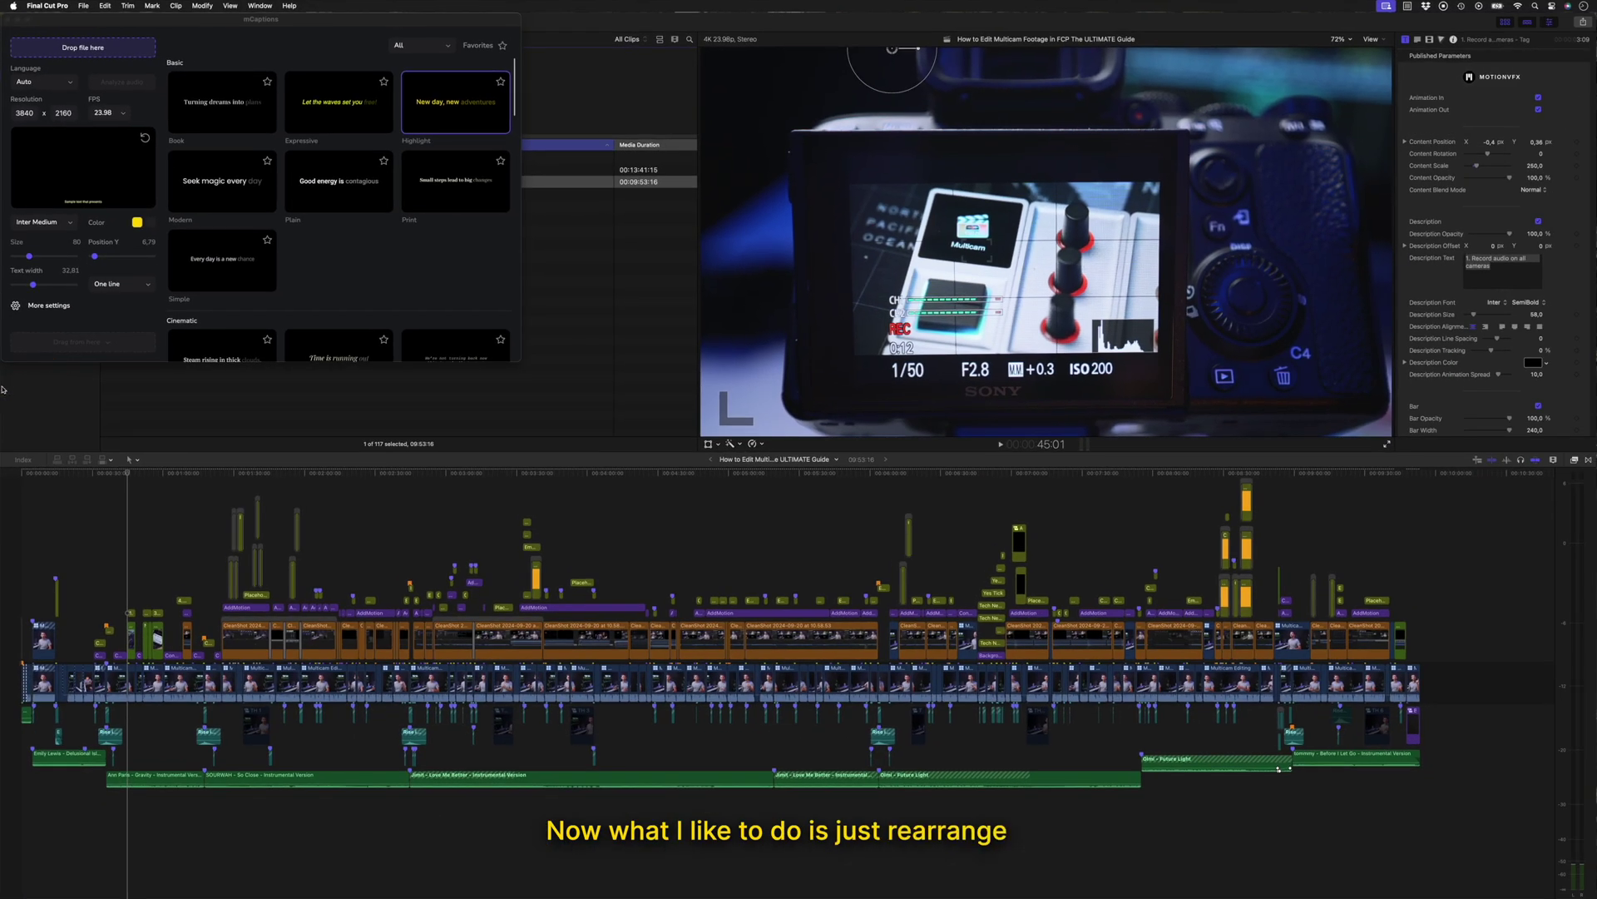
pyautogui.moveTo(2, 389); pyautogui.dragTo(516, 892)
pyautogui.click(463, 298)
pyautogui.click(671, 468)
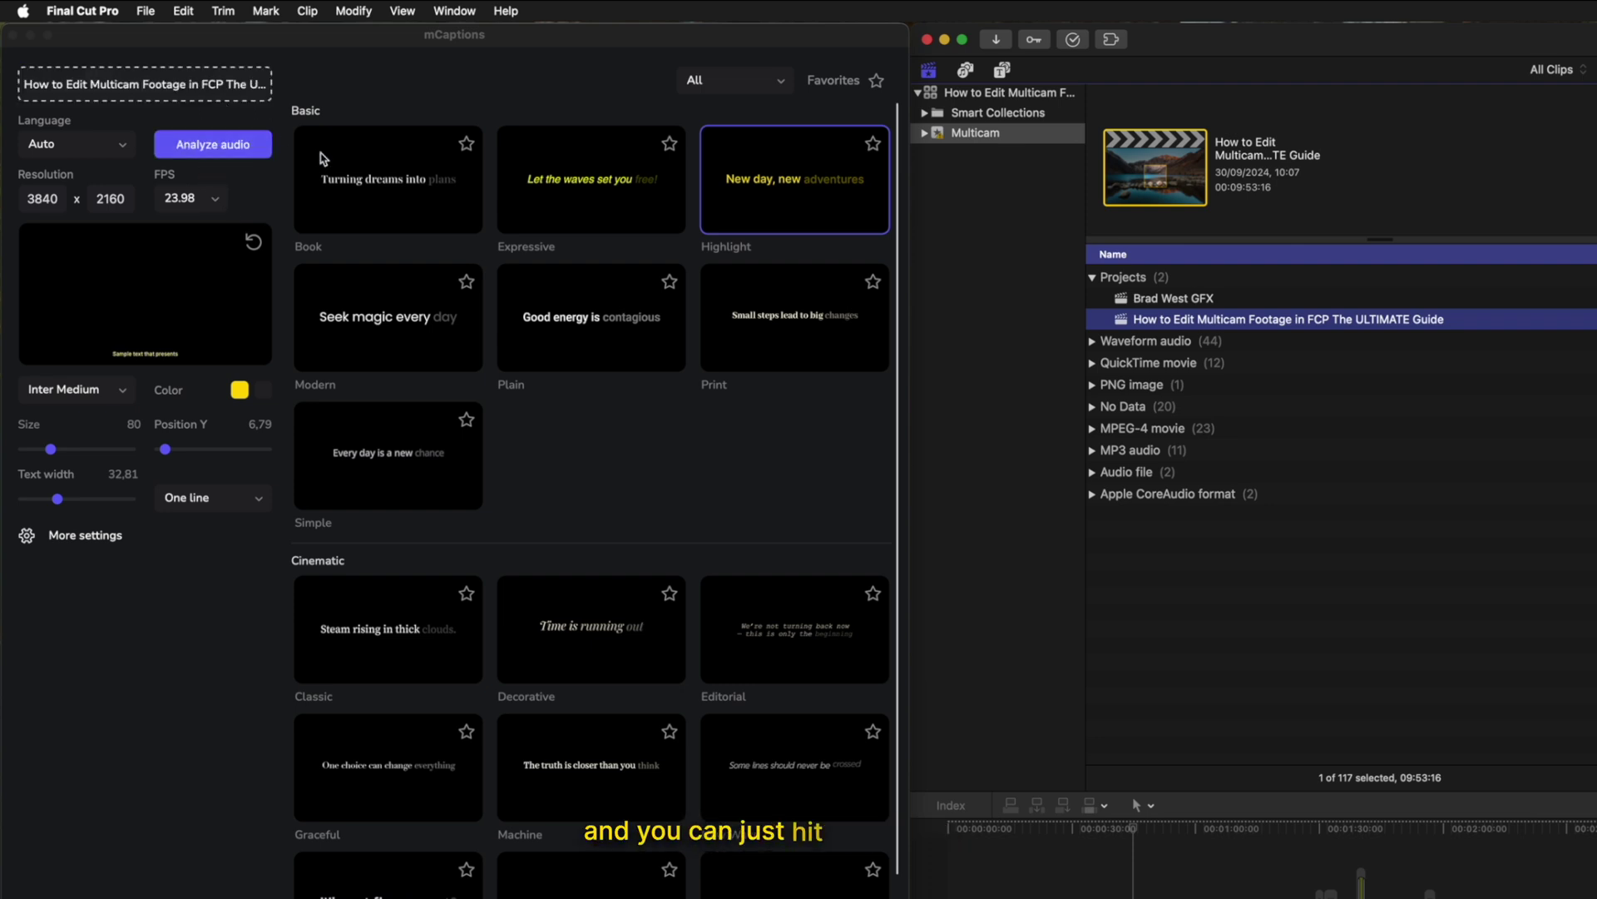
# Drag the Dialogue Only .mov from the Final Exports folder onto mCaptions' drop zone
pyautogui.press('super+Tab')
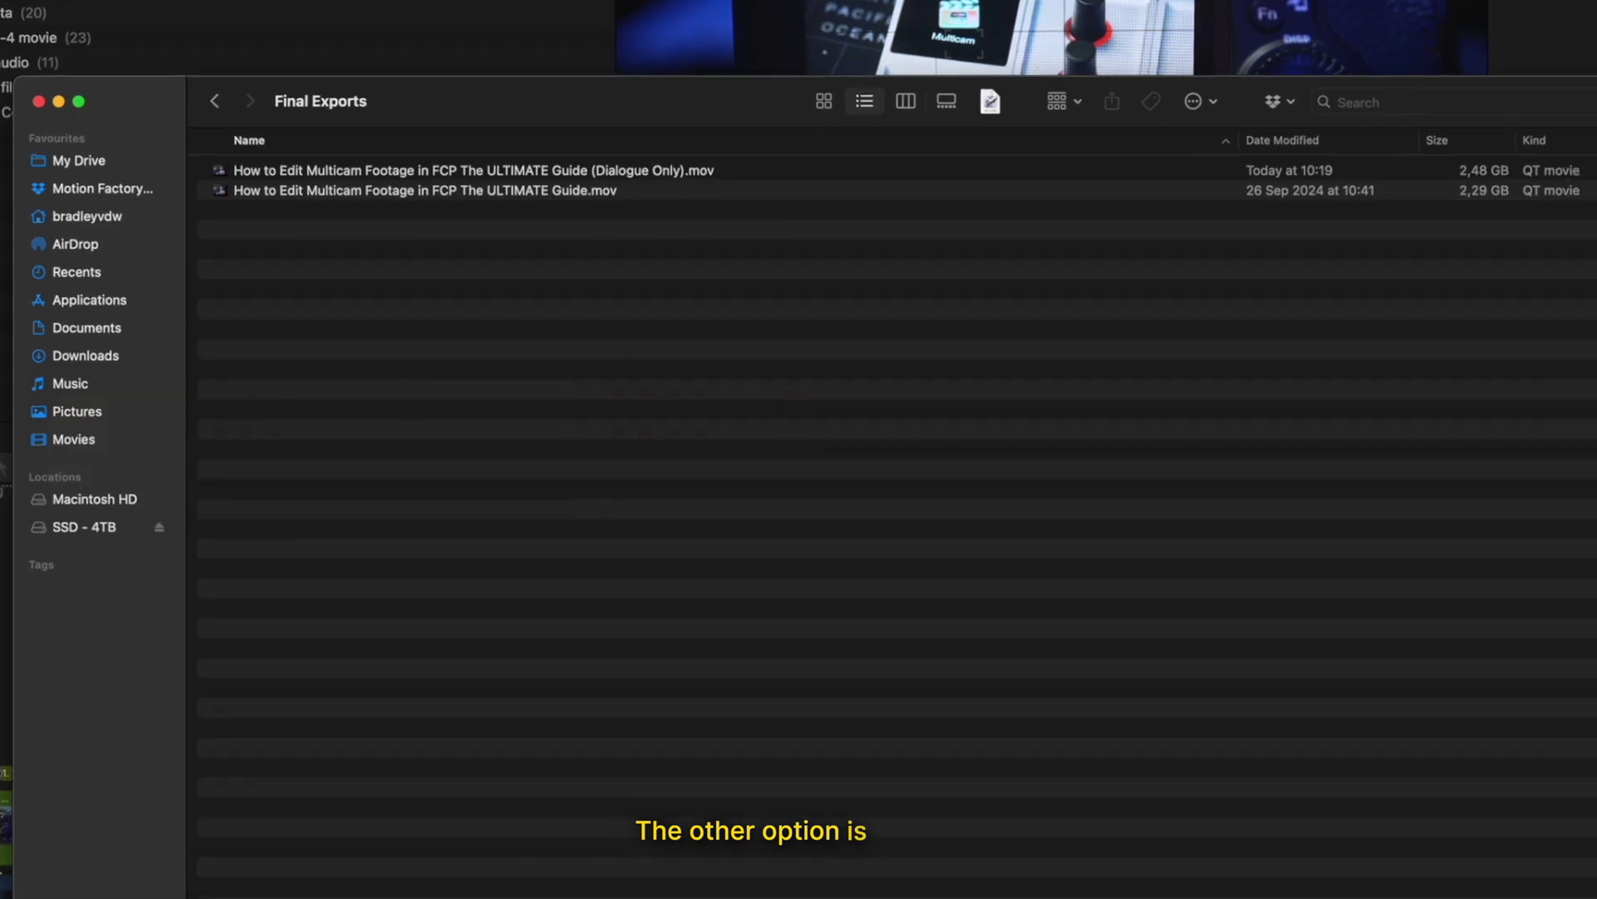
pyautogui.moveTo(595, 171); pyautogui.dragTo(188, 88)
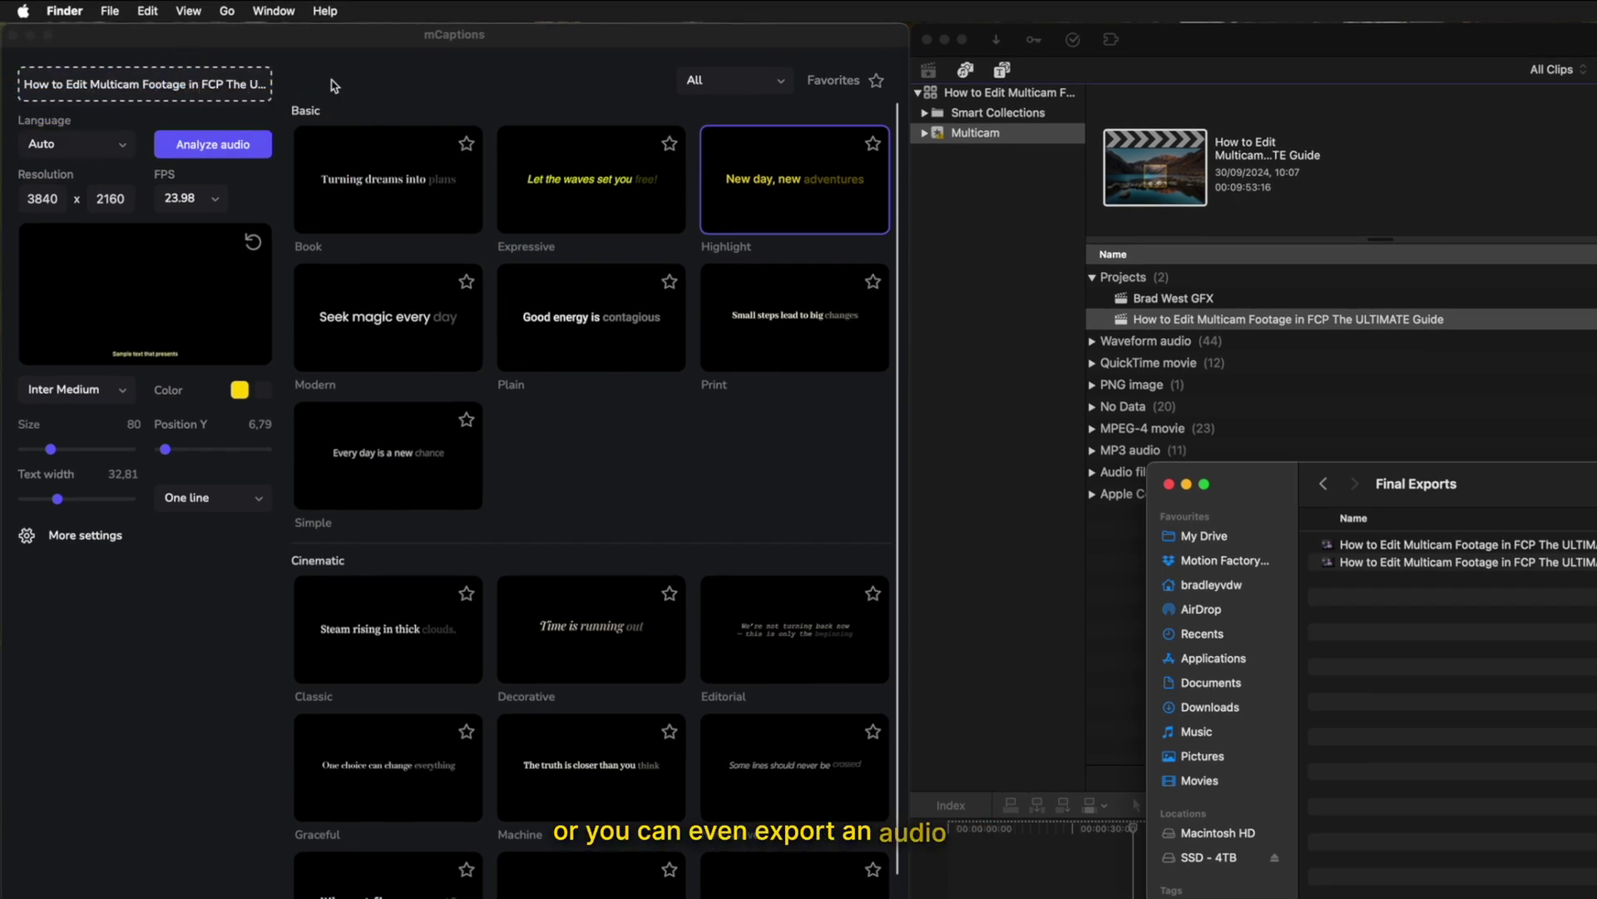
# Leave the caption language on Auto and pick the Sticker template under Social Media
pyautogui.click(210, 63)
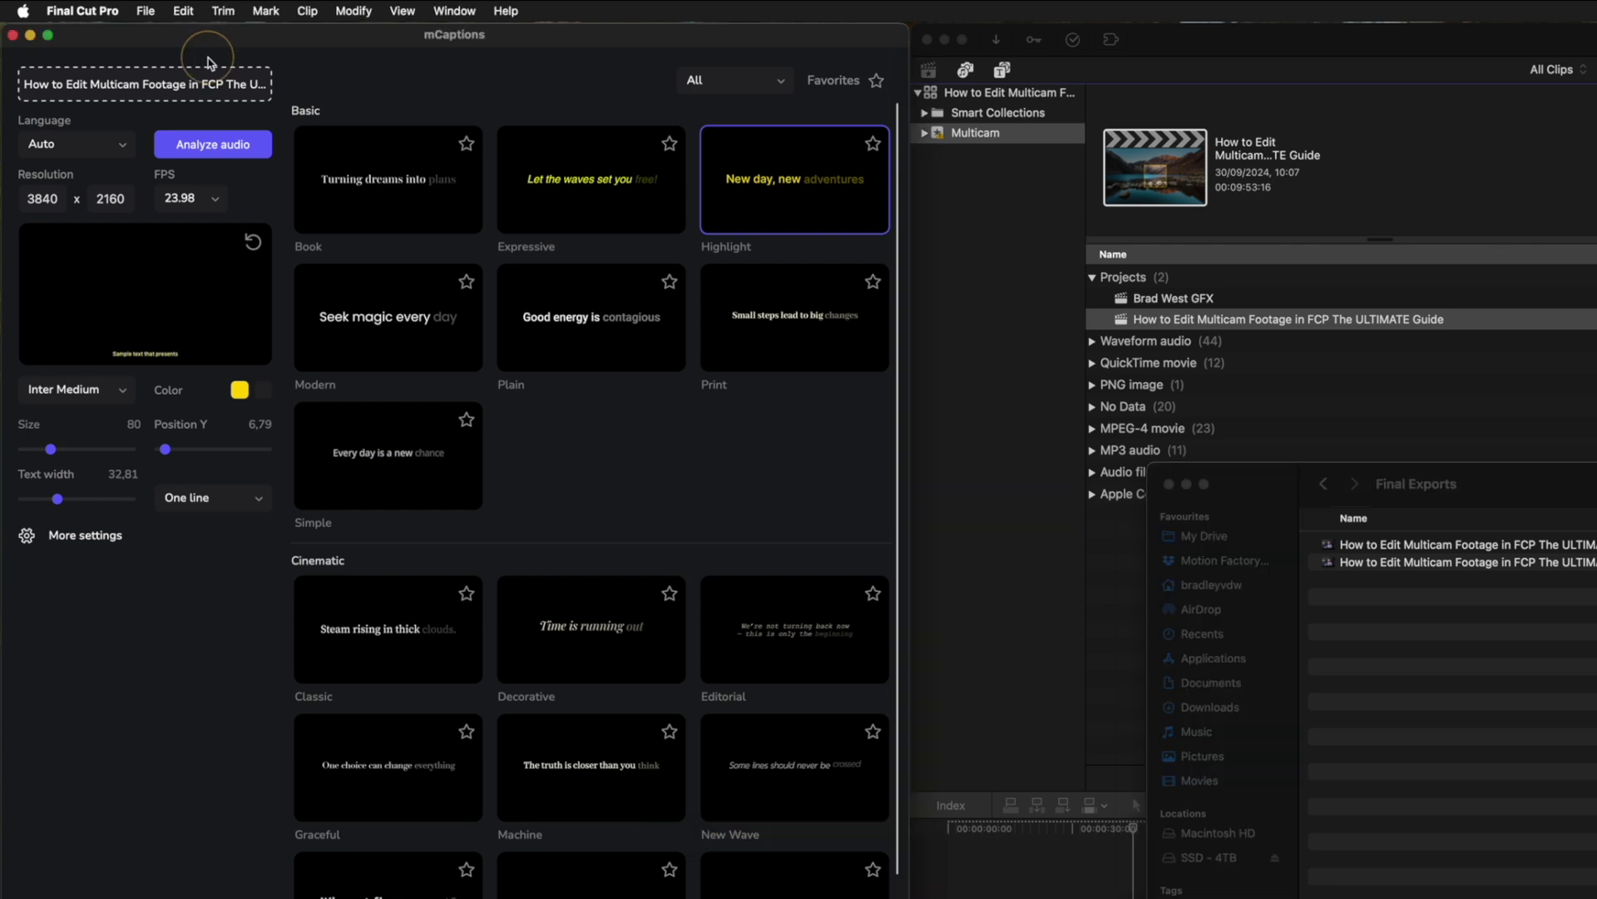
pyautogui.click(114, 152)
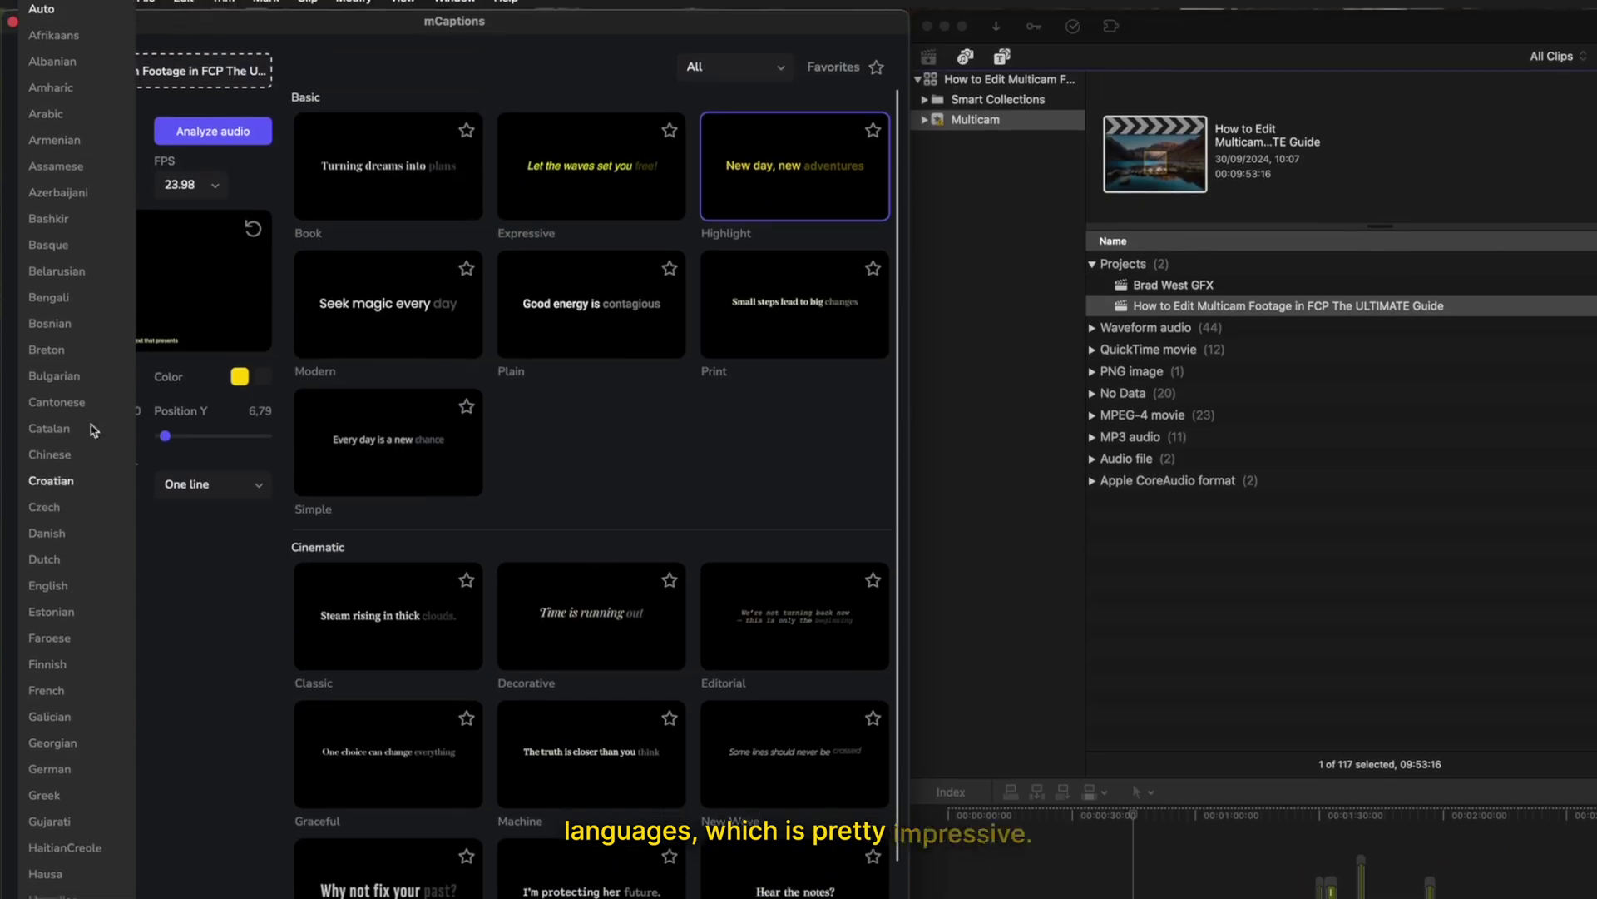
pyautogui.click(181, 30)
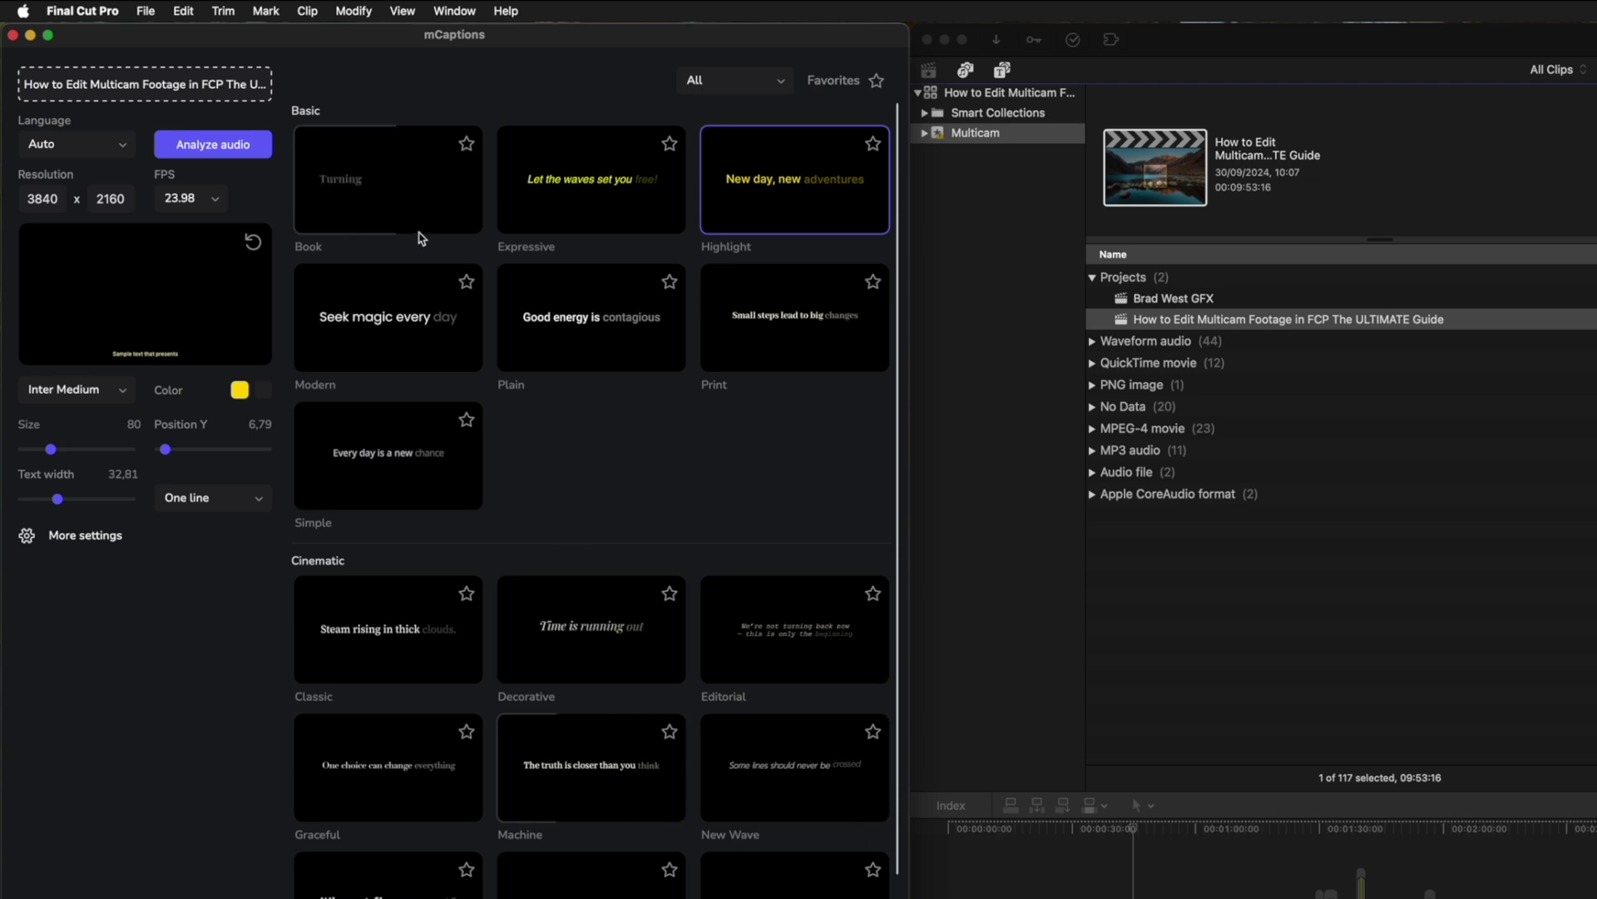
pyautogui.scroll(-3, 555, 212)
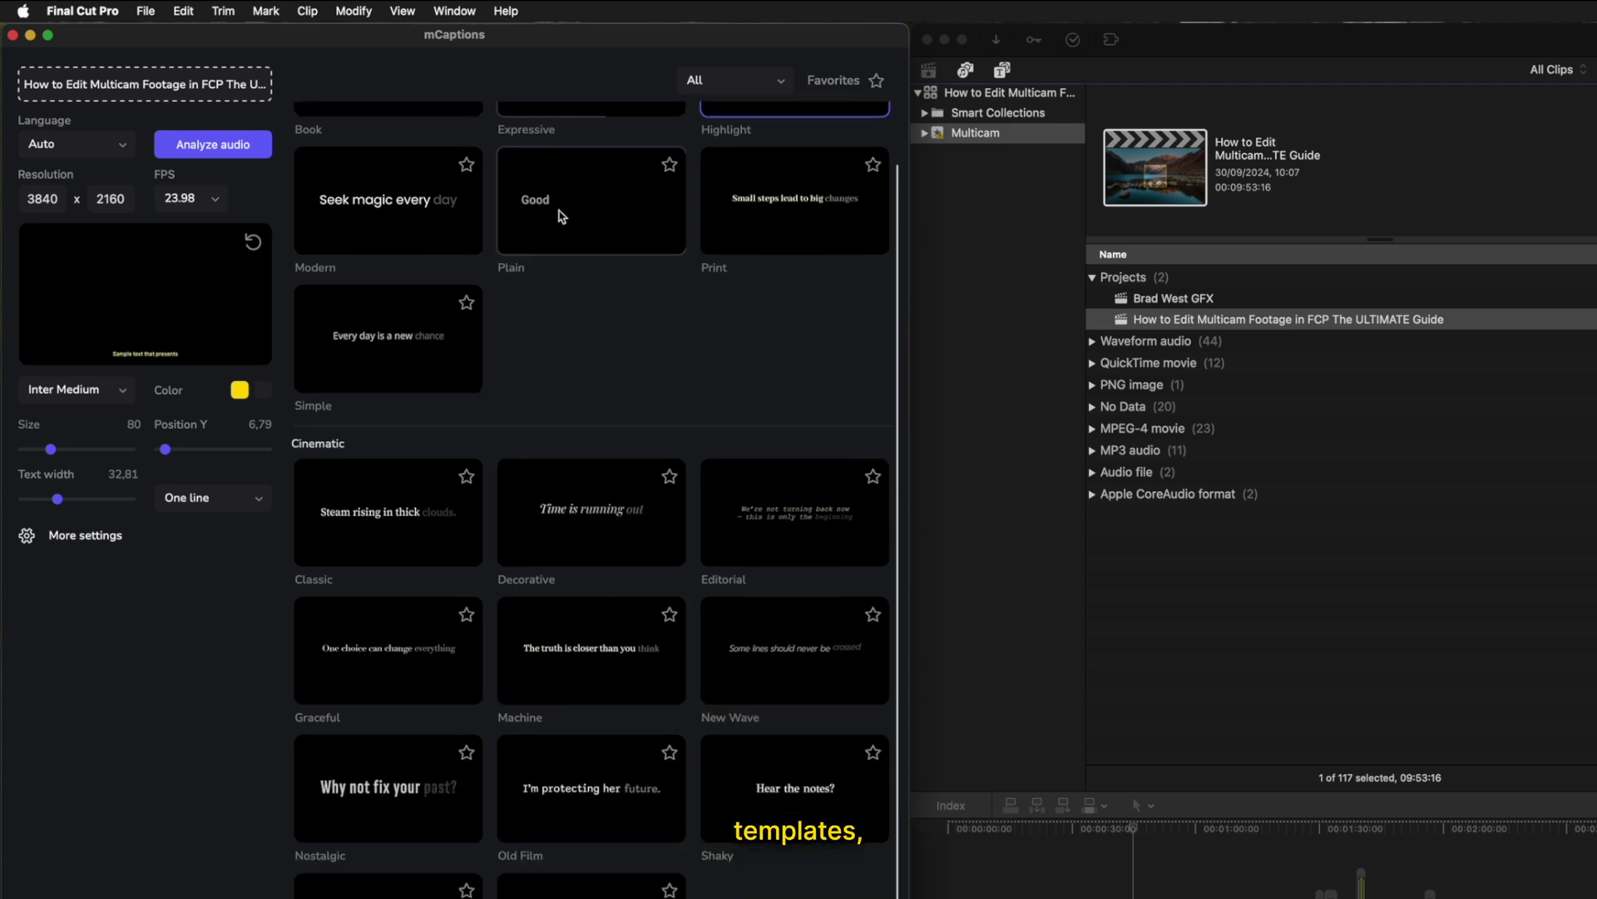
pyautogui.scroll(-12, 663, 523)
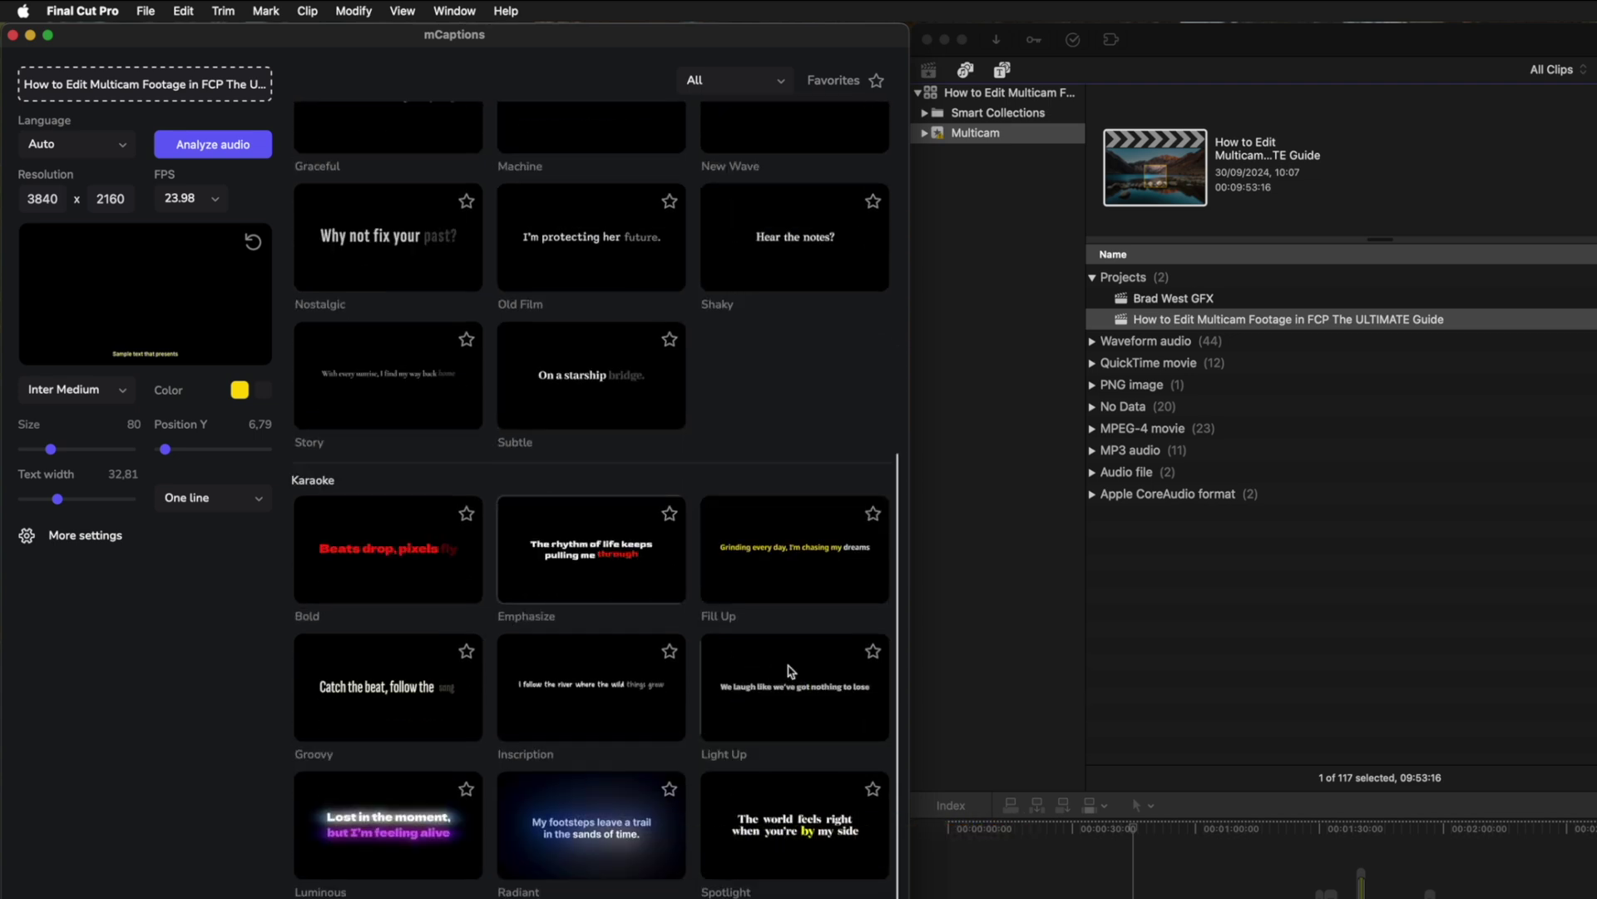
pyautogui.scroll(-14, 799, 687)
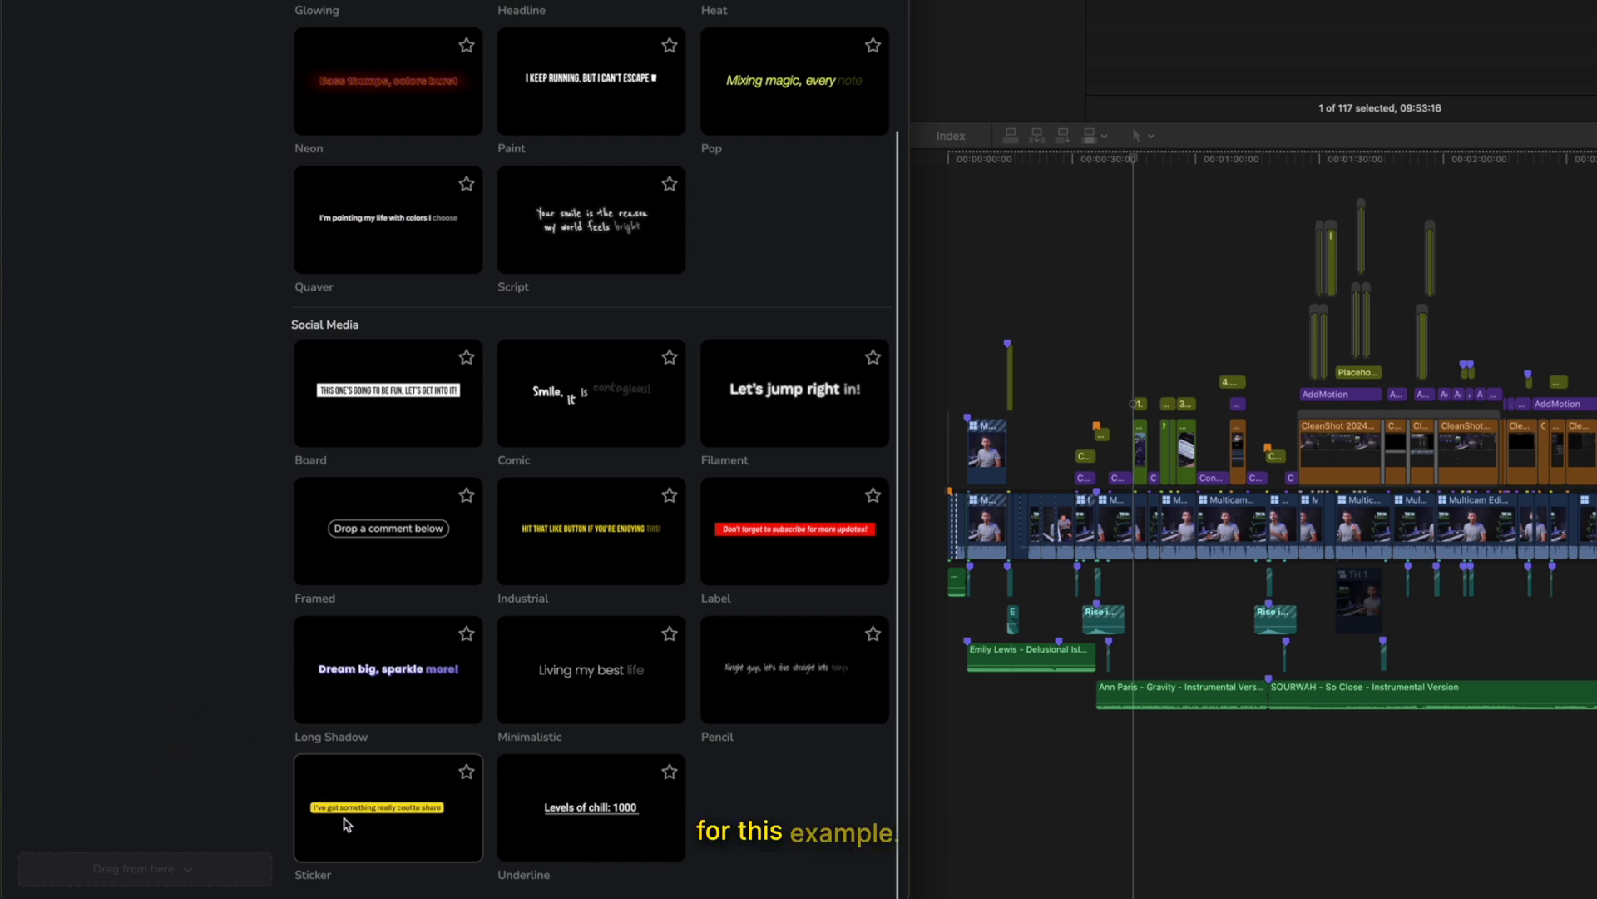
pyautogui.click(348, 824)
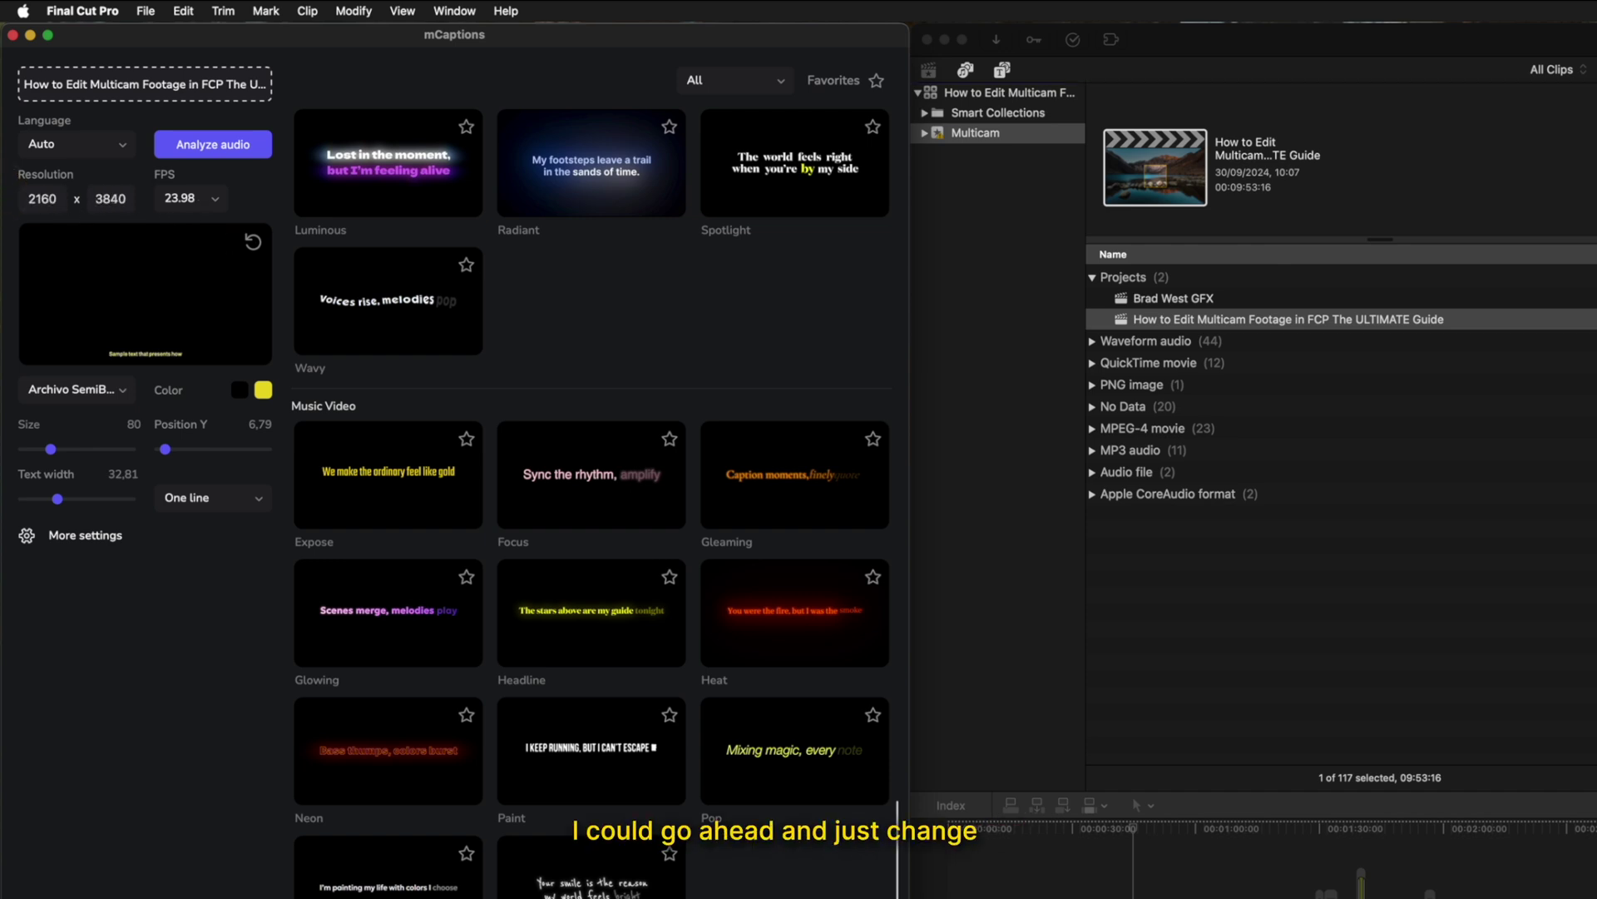
# Restore the output to landscape 3840 x 2160 after trying vertical, keeping 23.98 fps
pyautogui.press('Tab')
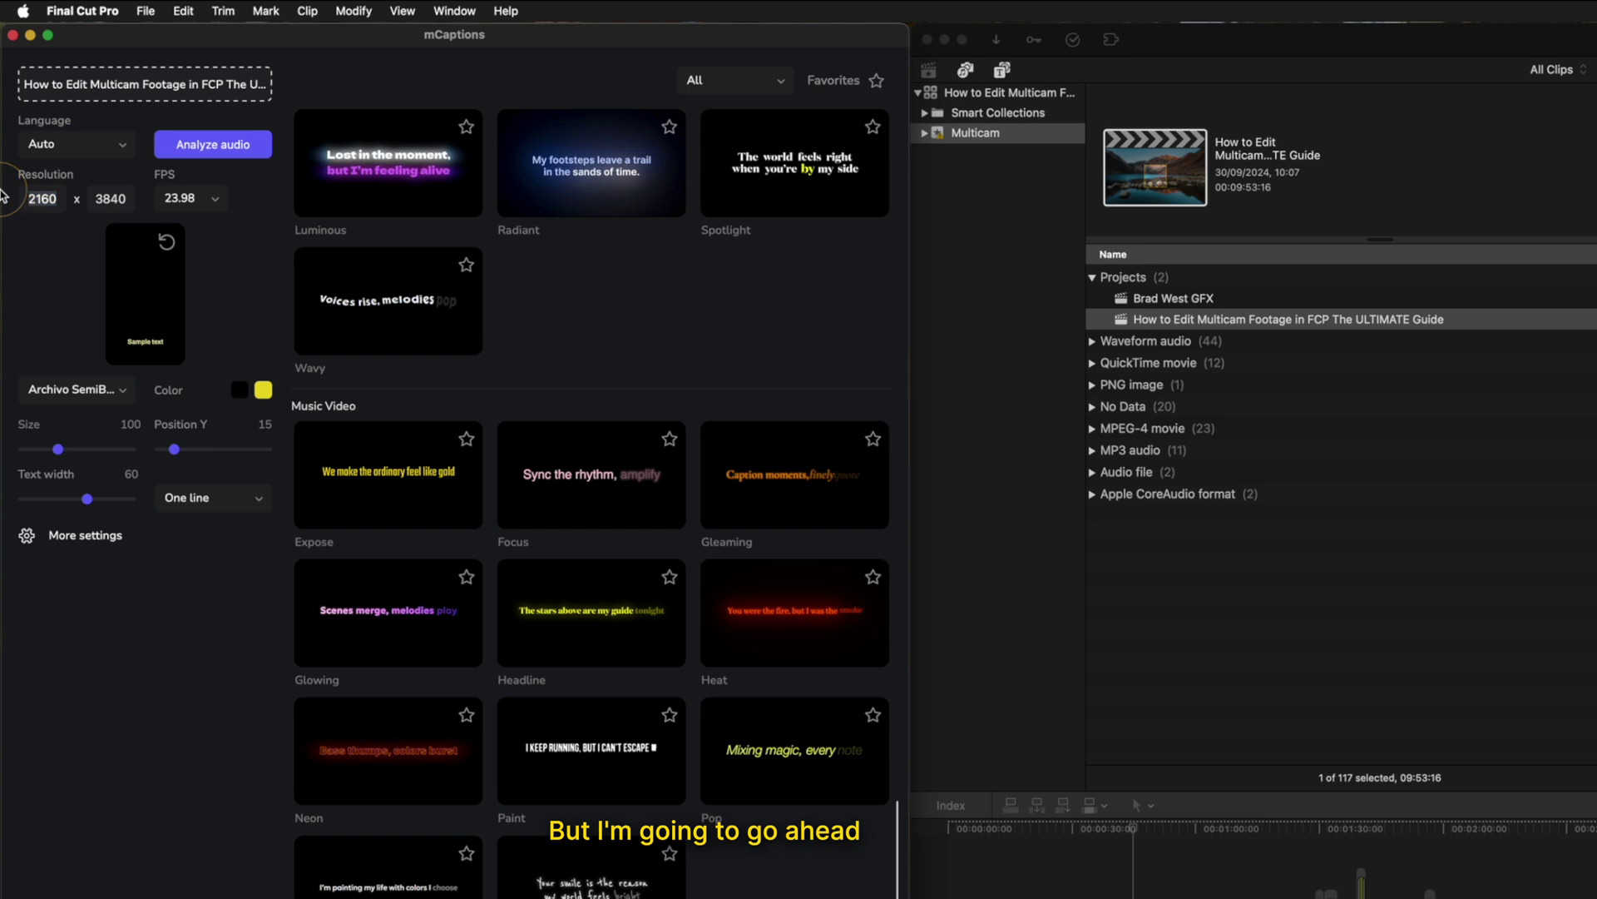
pyautogui.write('38402160')
pyautogui.press('Tab')
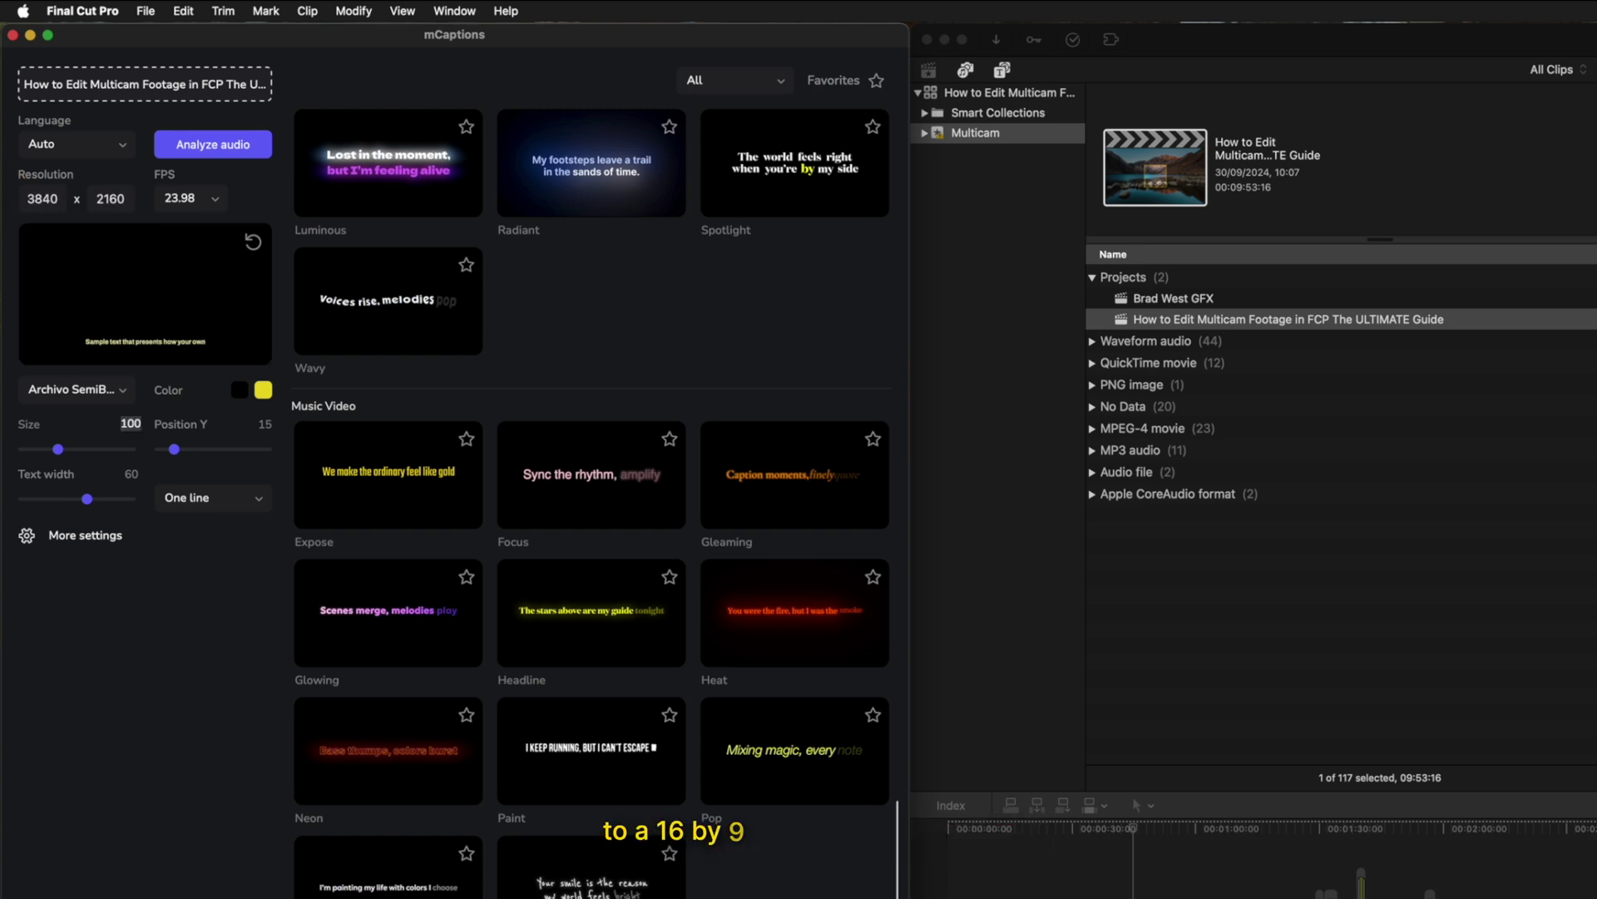
pyautogui.click(179, 198)
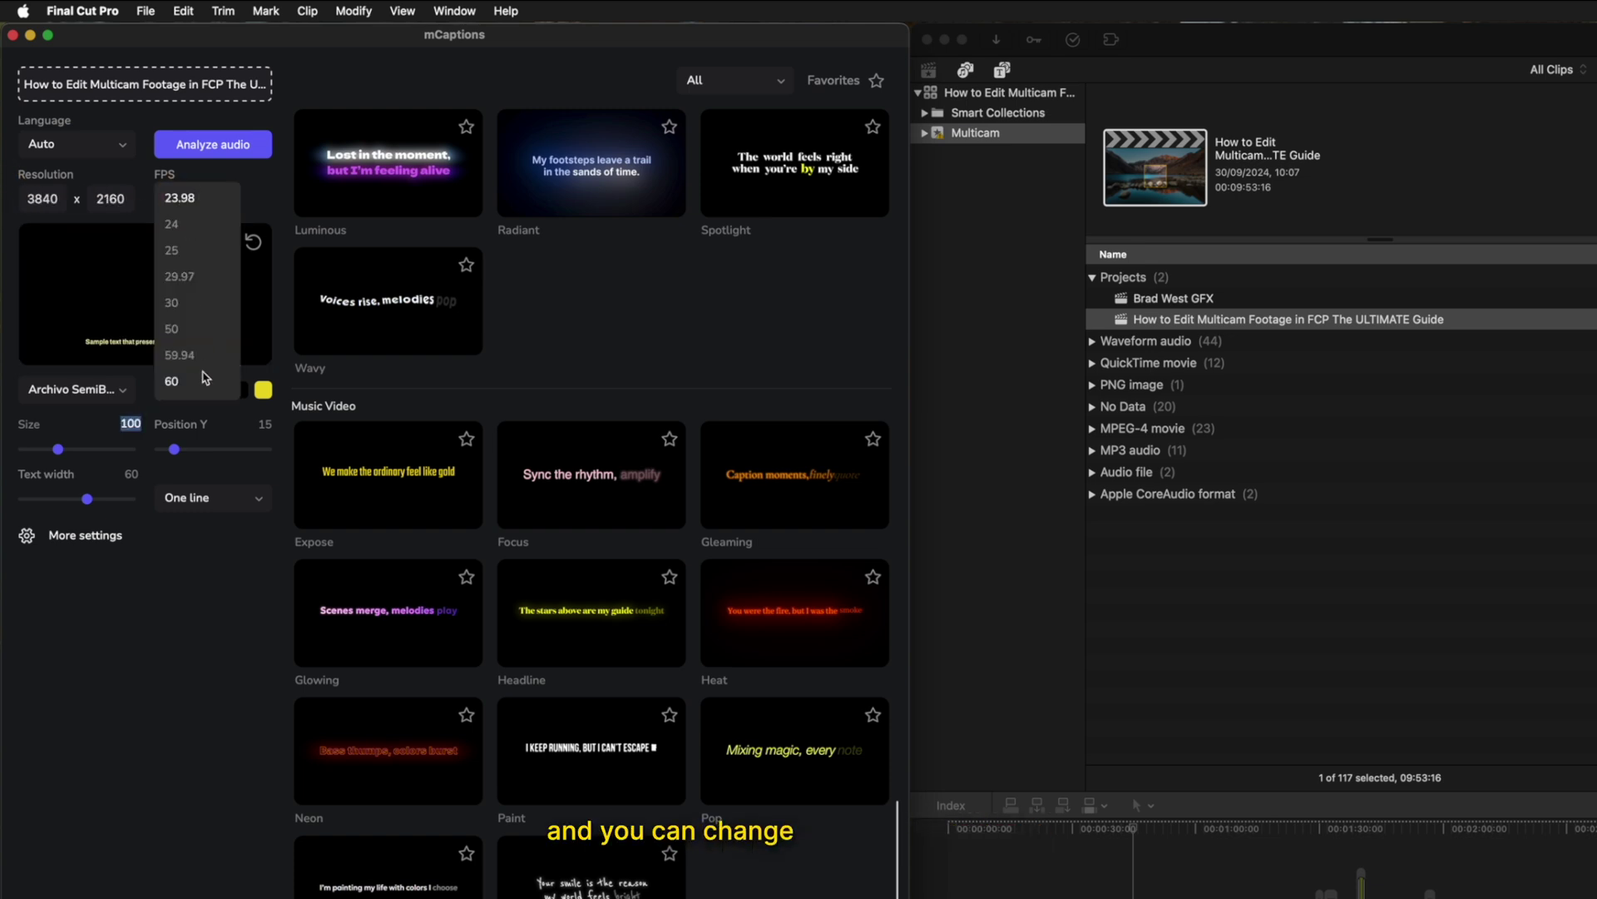
pyautogui.click(110, 714)
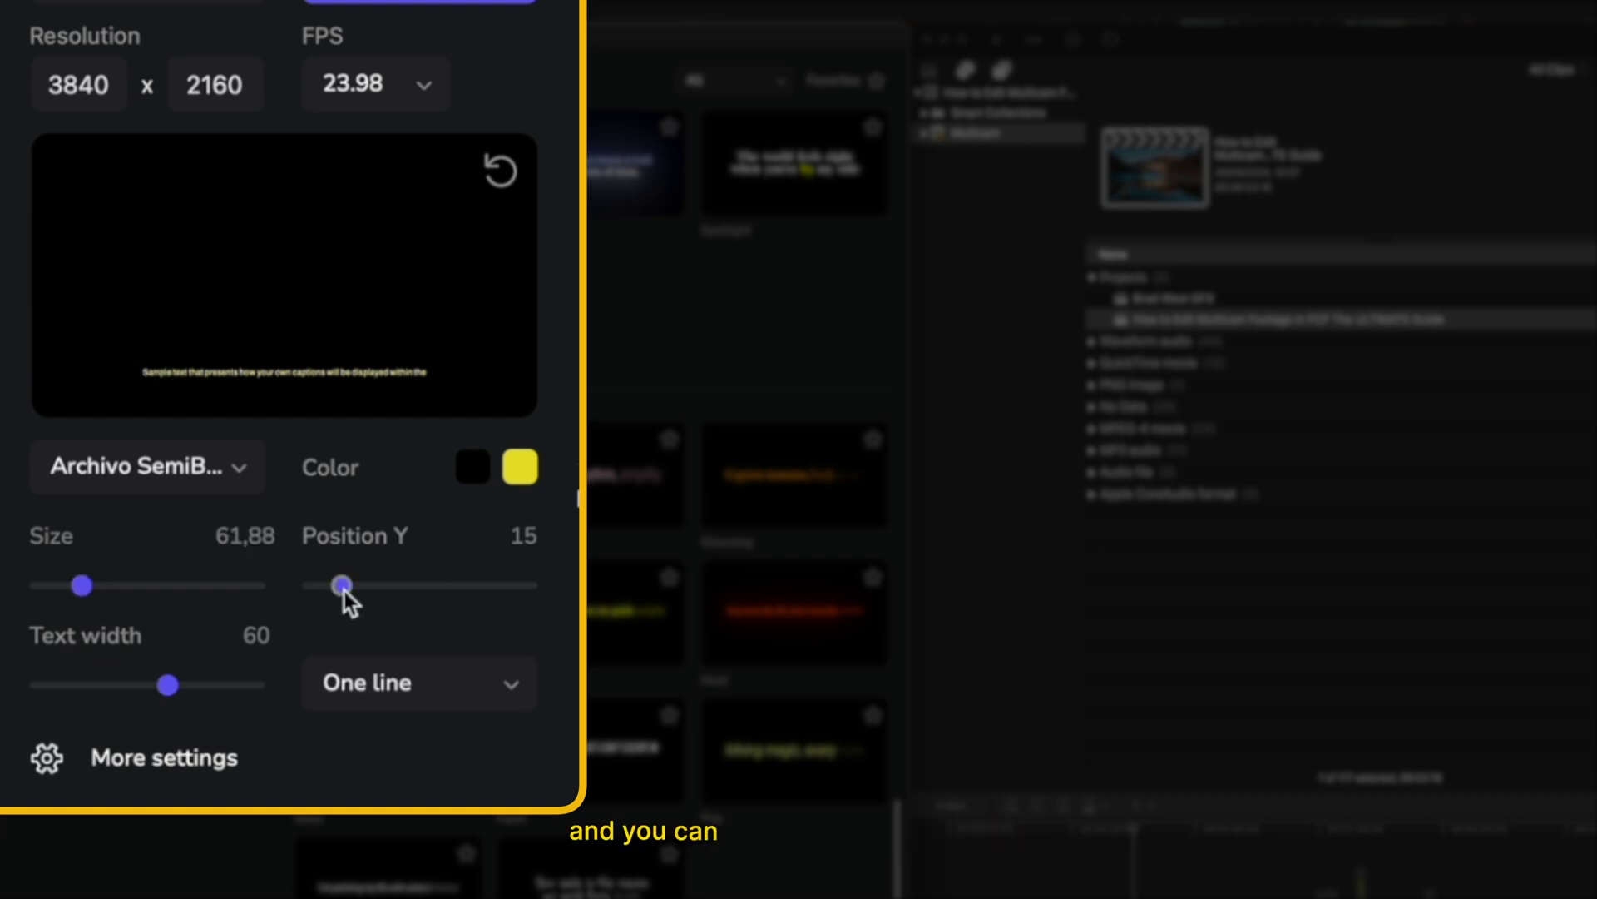
# Lower the caption to Position Y 6.6, narrow text width to 34.58, and keep One line
pyautogui.moveTo(342, 586)
pyautogui.mouseDown()
pyautogui.moveTo(412, 586)
pyautogui.moveTo(327, 599)
pyautogui.mouseUp()
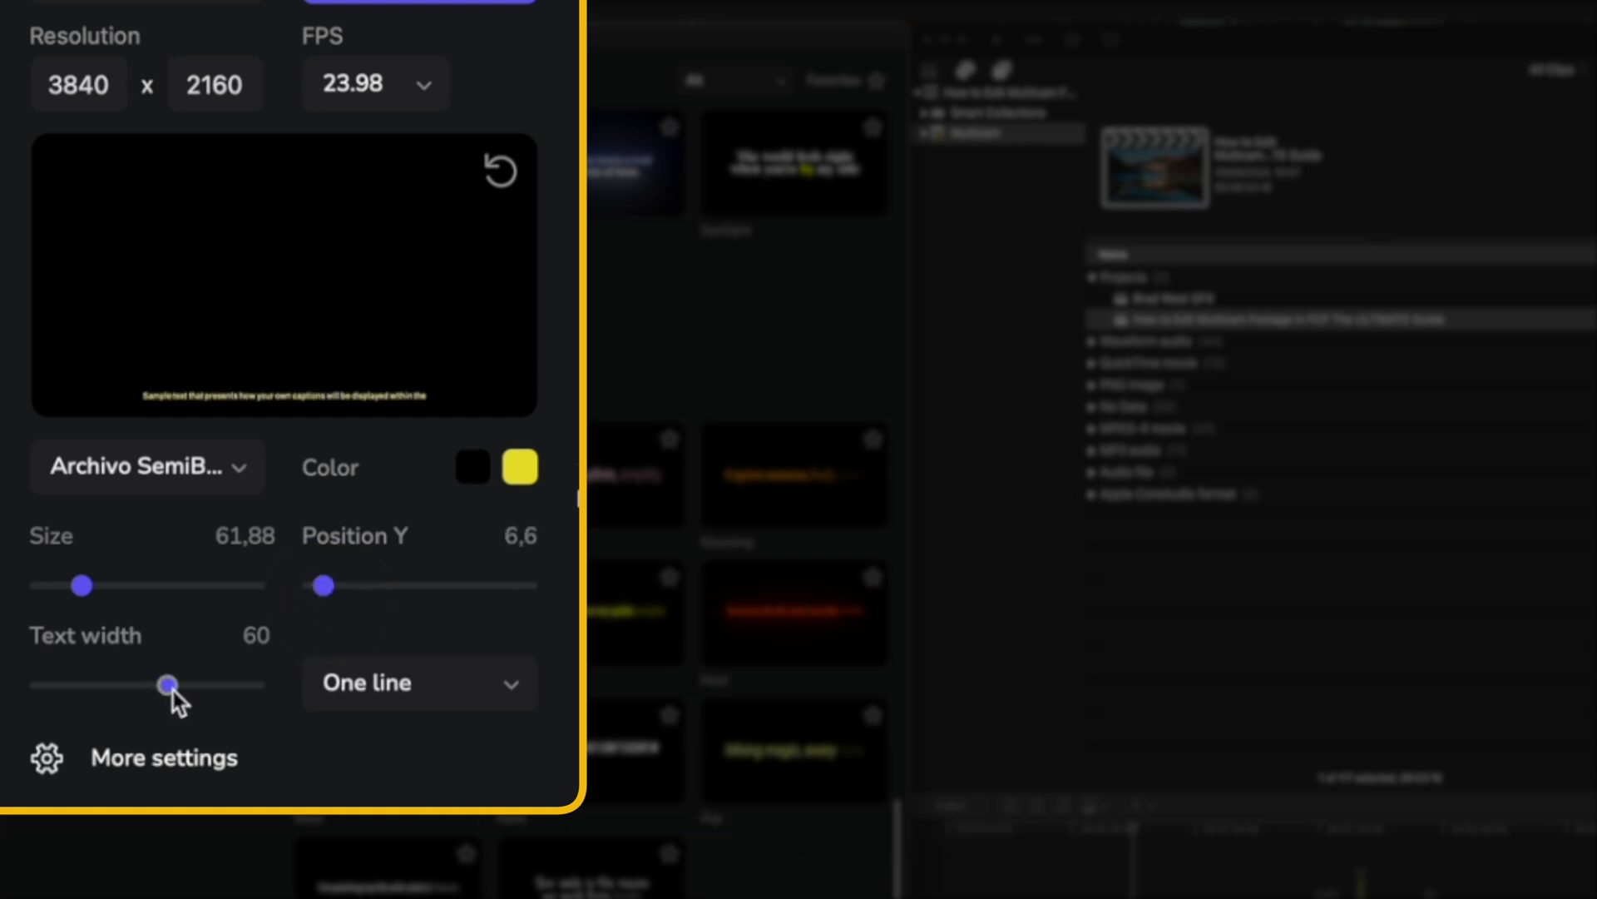
pyautogui.moveTo(173, 691); pyautogui.dragTo(118, 693)
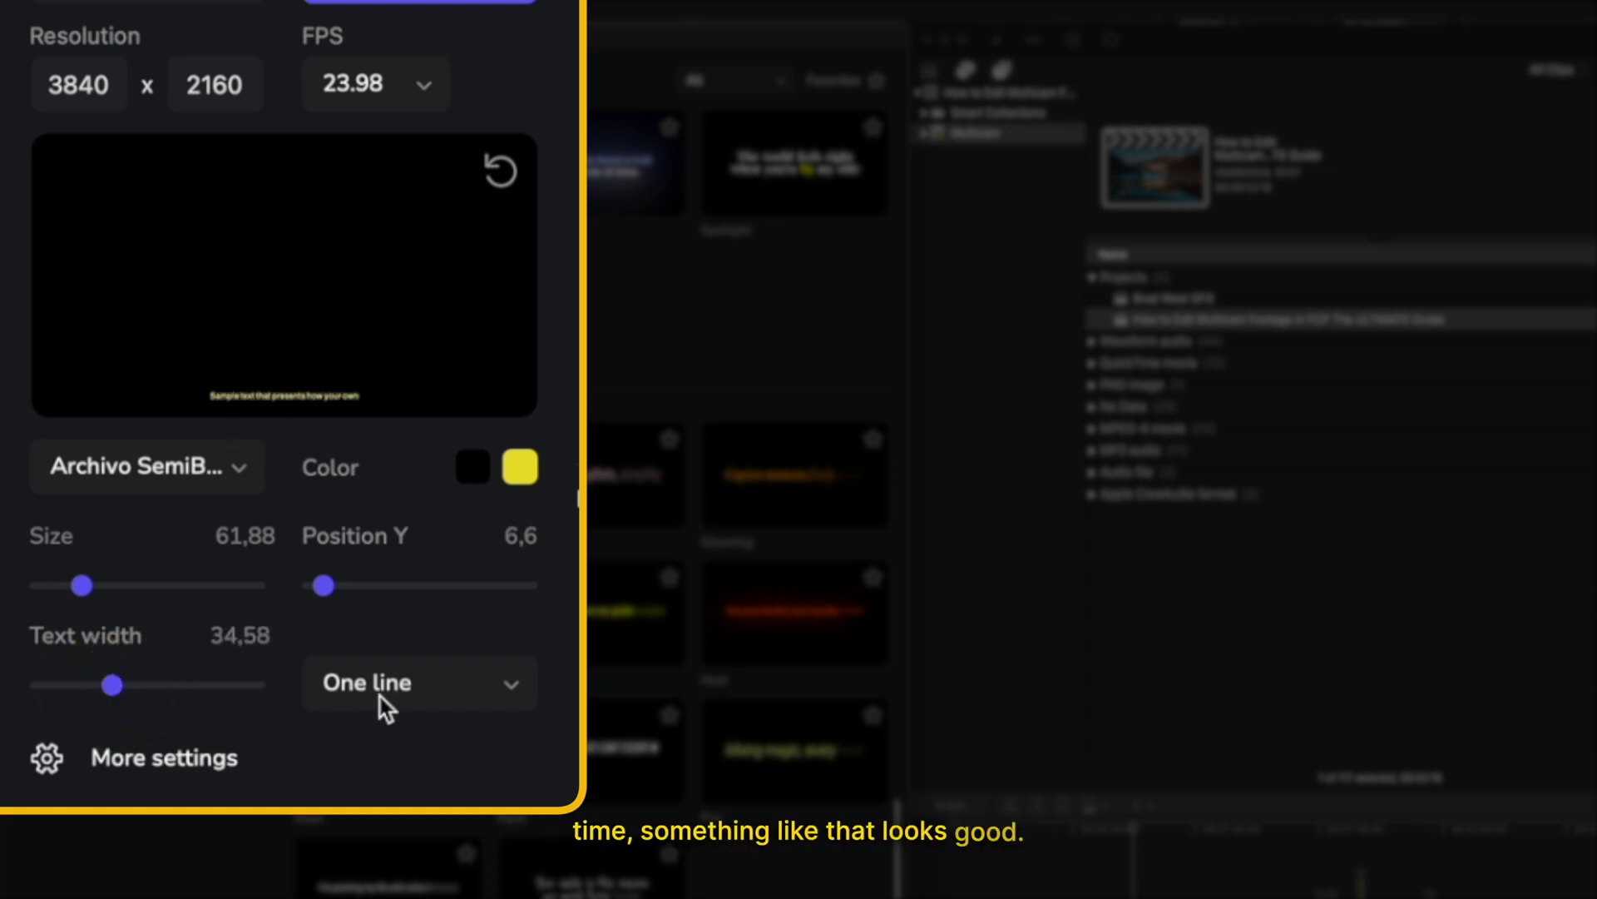
pyautogui.click(456, 697)
pyautogui.click(431, 739)
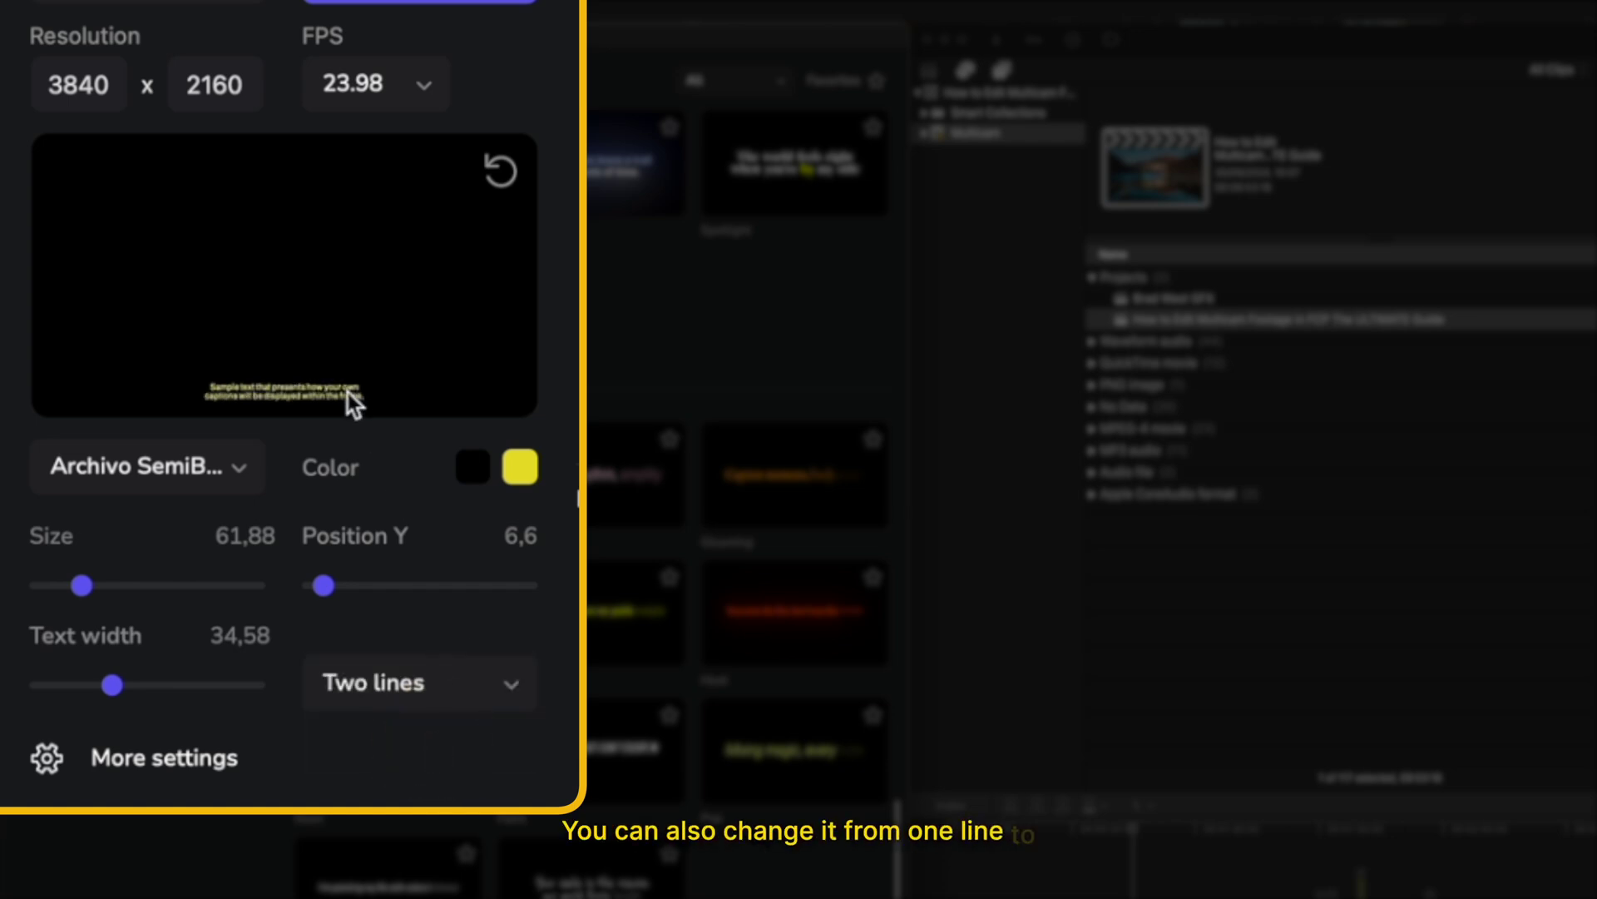
pyautogui.click(426, 686)
pyautogui.click(382, 632)
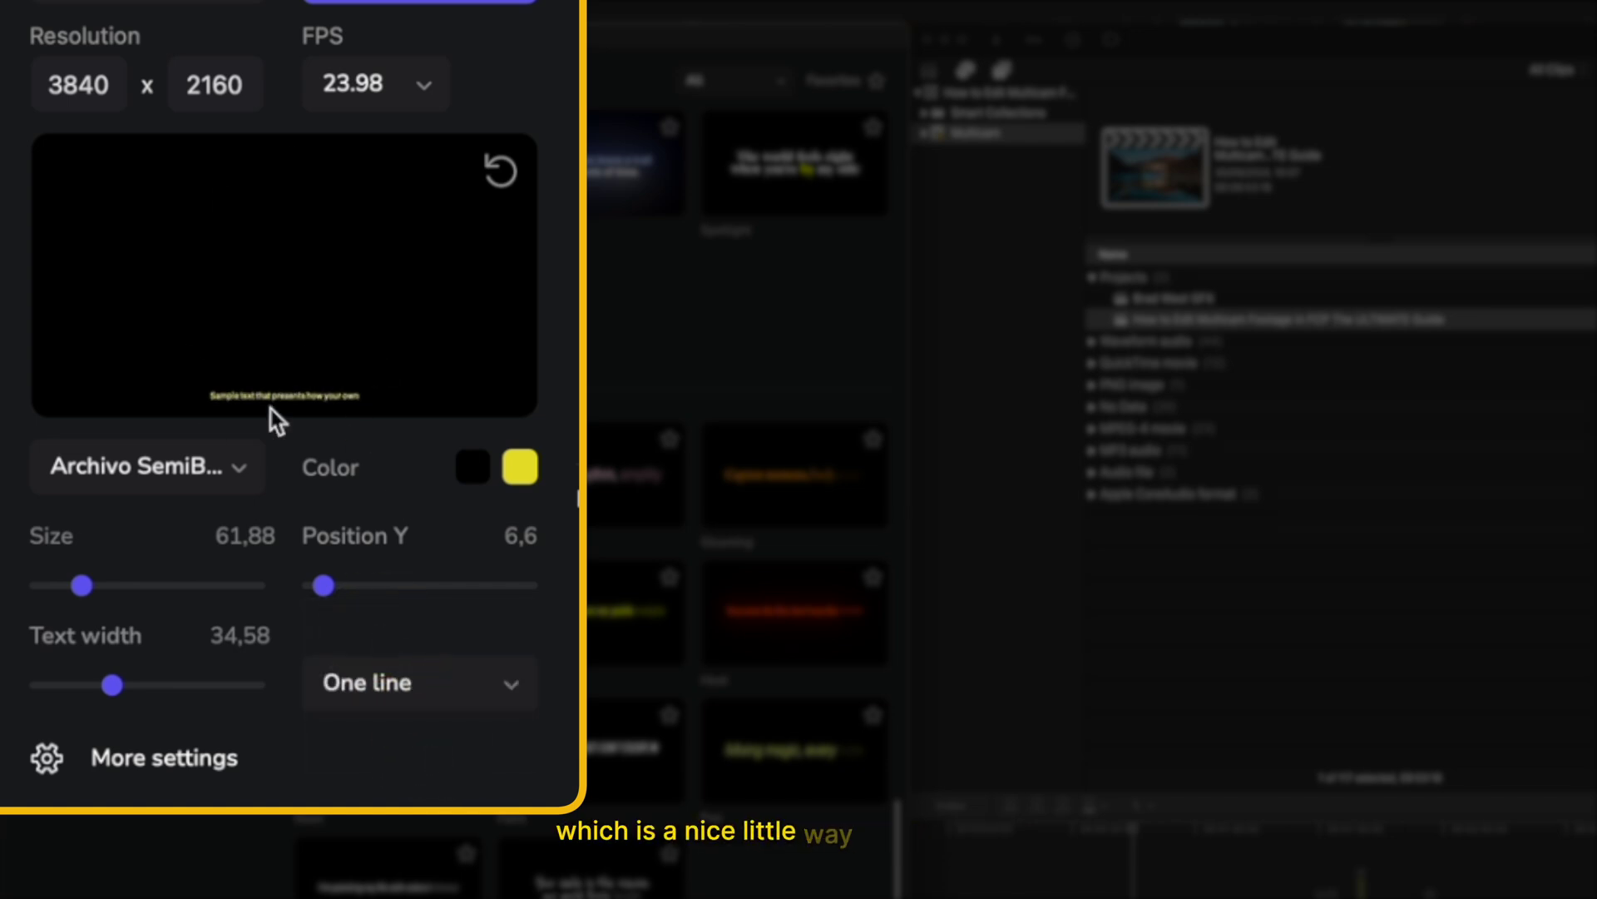
pyautogui.click(143, 761)
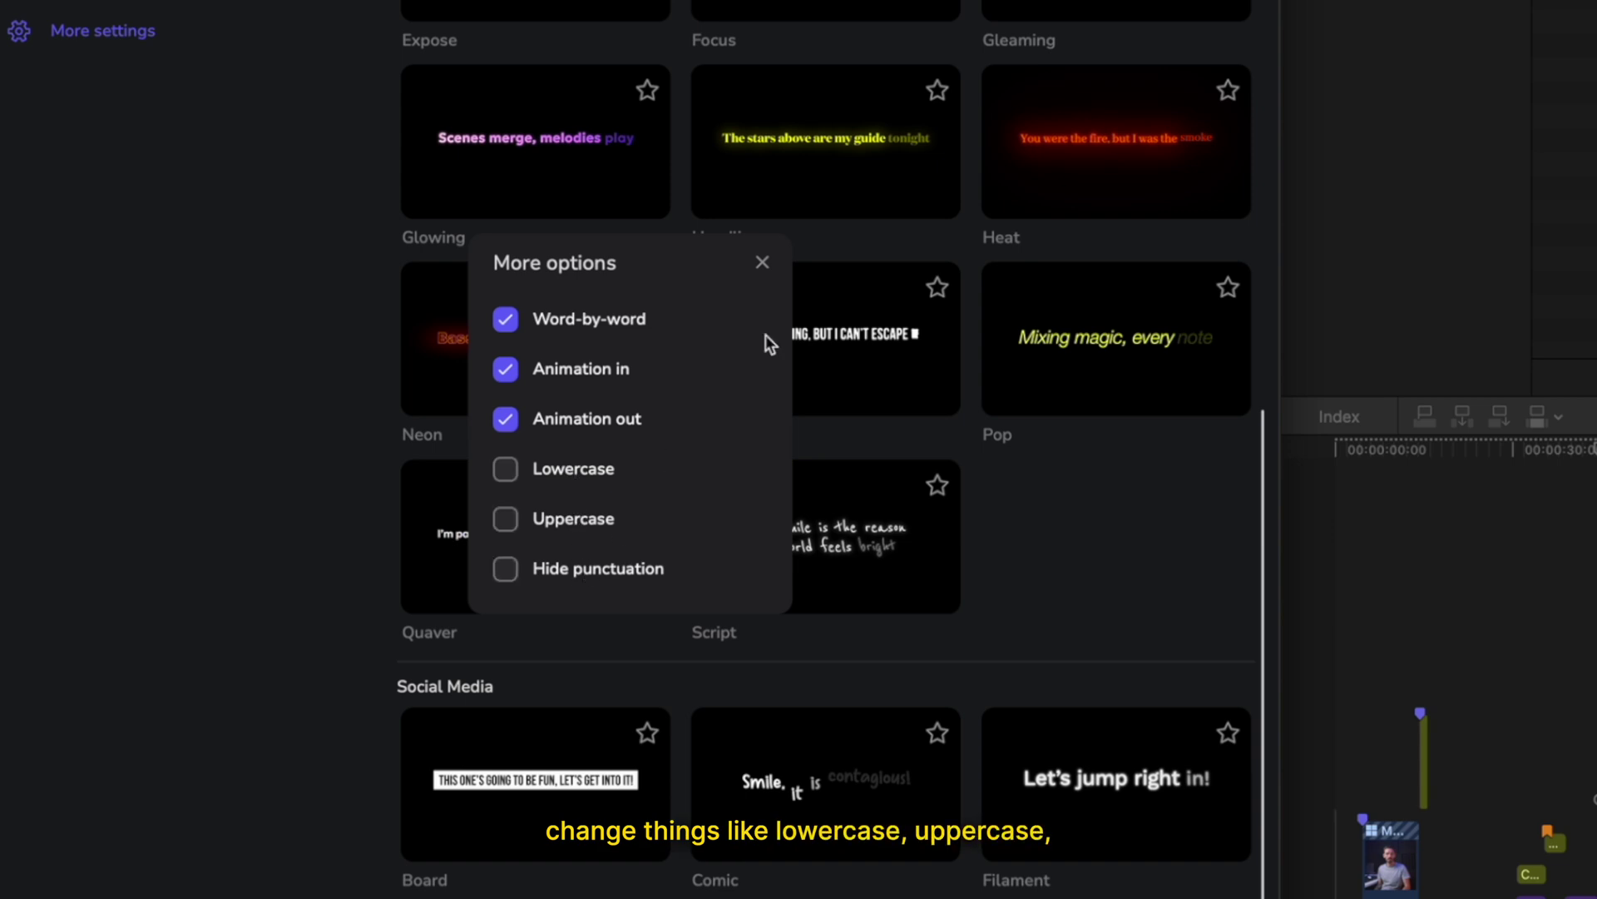
pyautogui.click(760, 258)
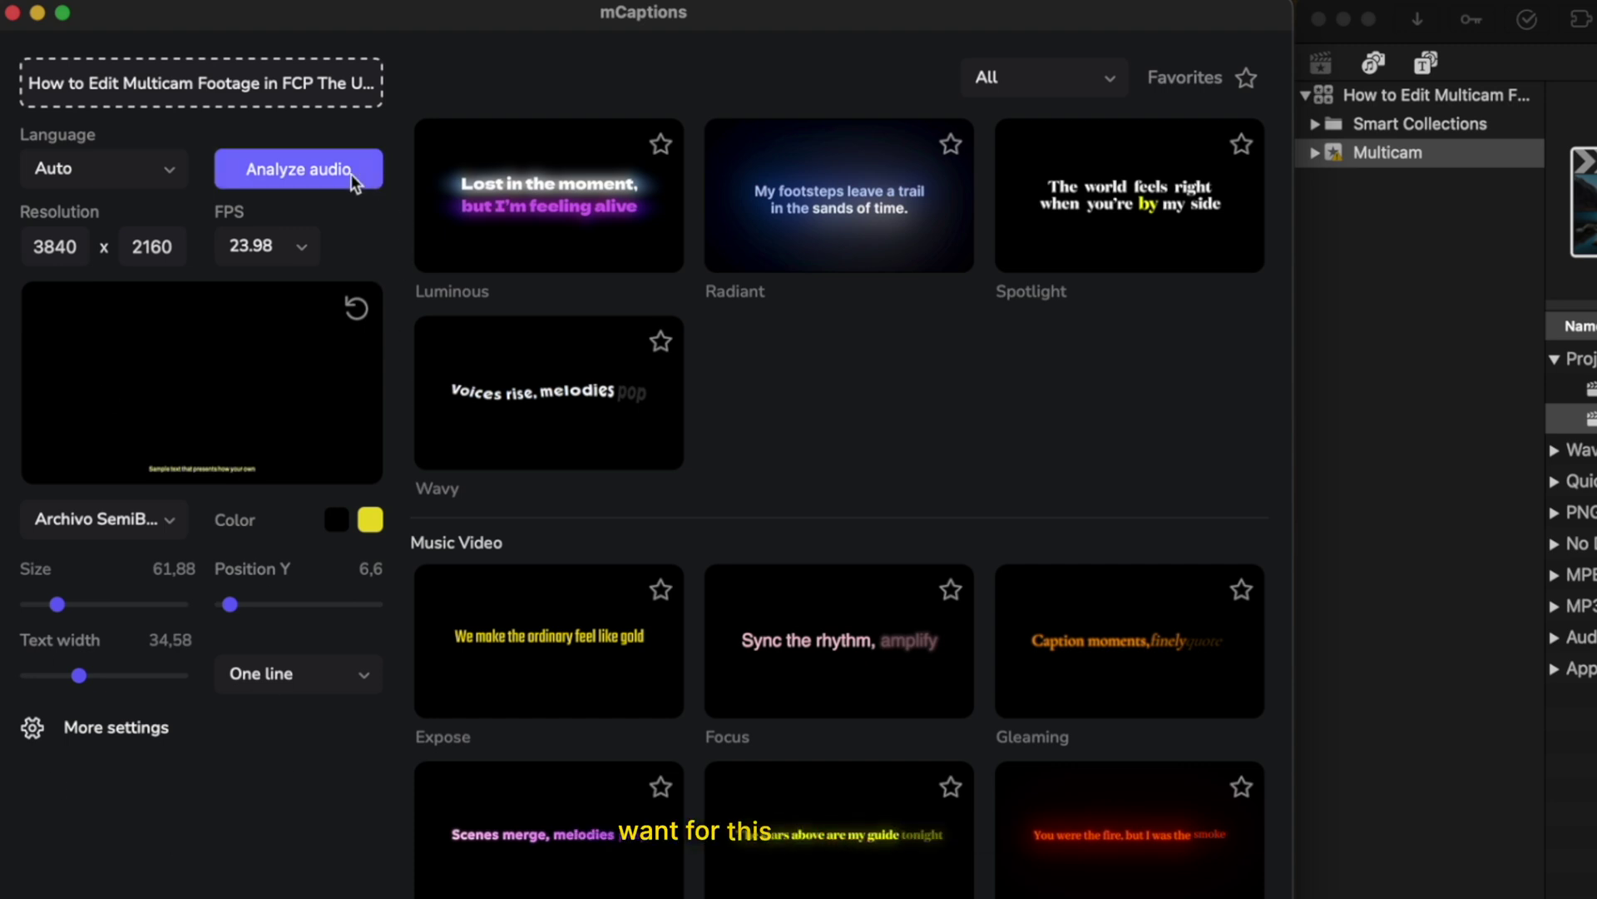
pyautogui.click(286, 170)
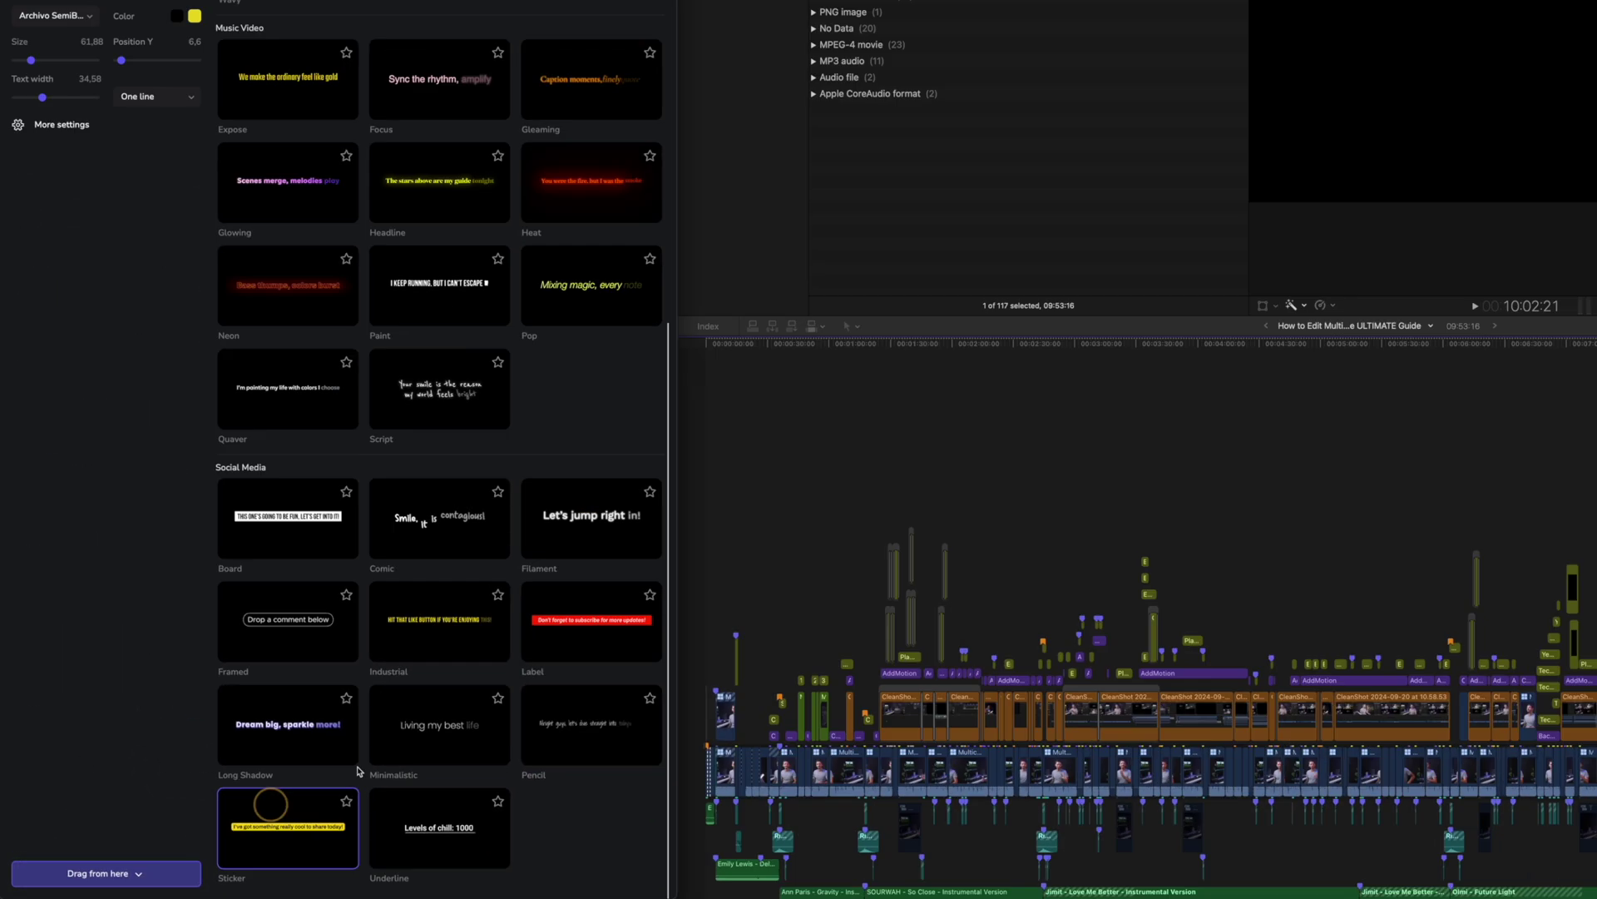
# Drag the transcribed Sticker captions from mCaptions onto the timeline
pyautogui.moveTo(58, 876); pyautogui.dragTo(1185, 178)
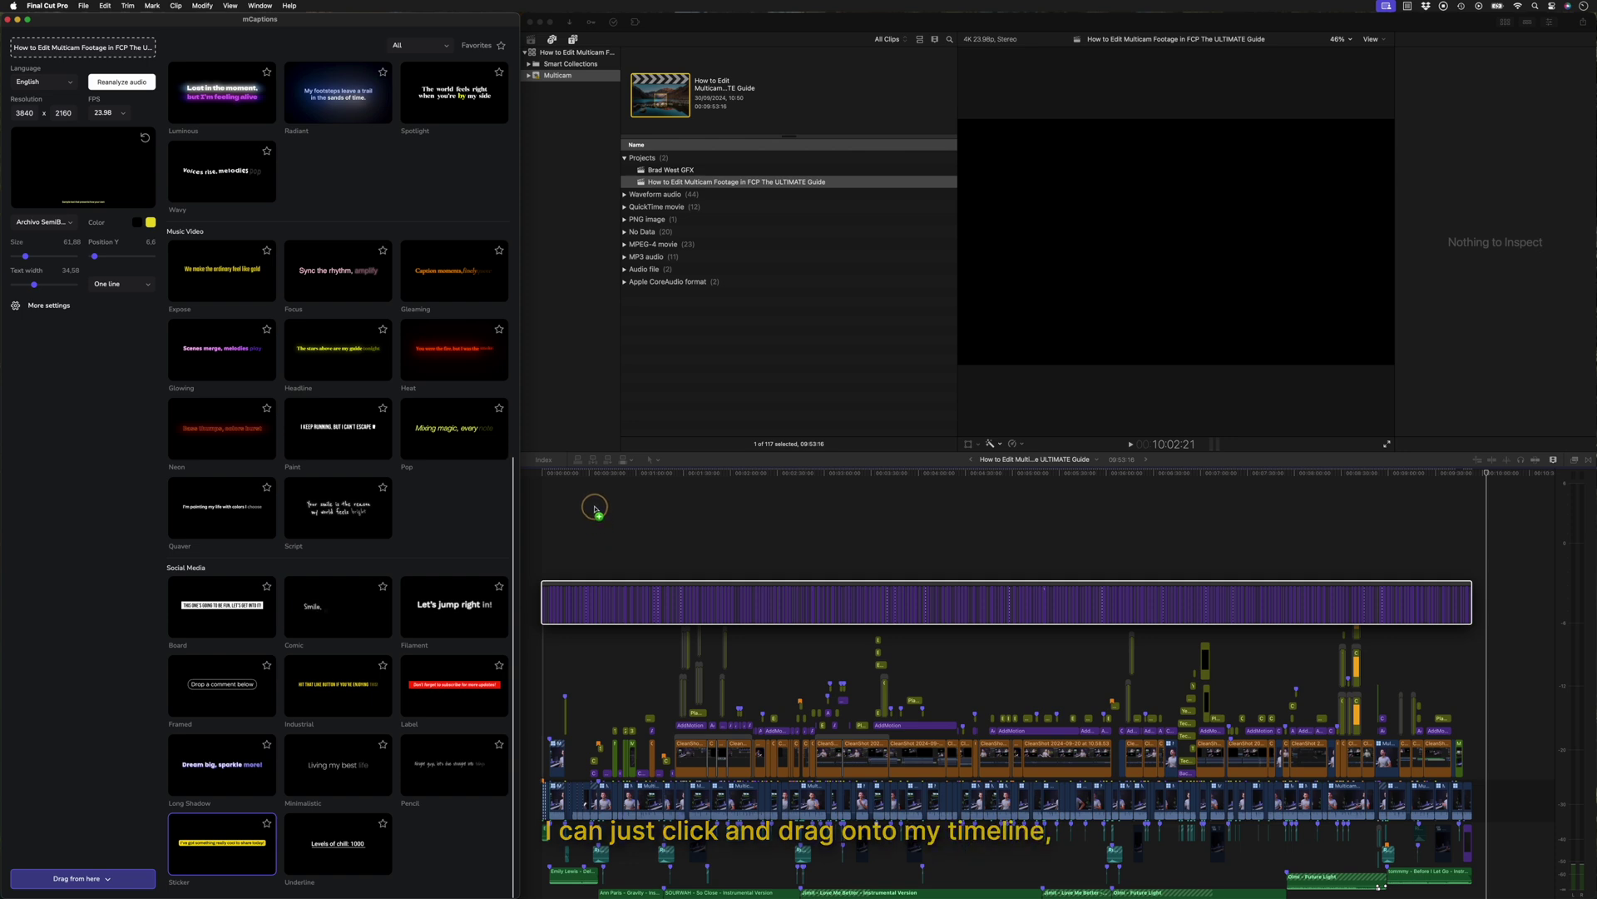
# Drop the caption clip above the video, preview it, and shift it by -350 to the project start
pyautogui.moveTo(595, 508); pyautogui.dragTo(650, 499)
pyautogui.press('space')
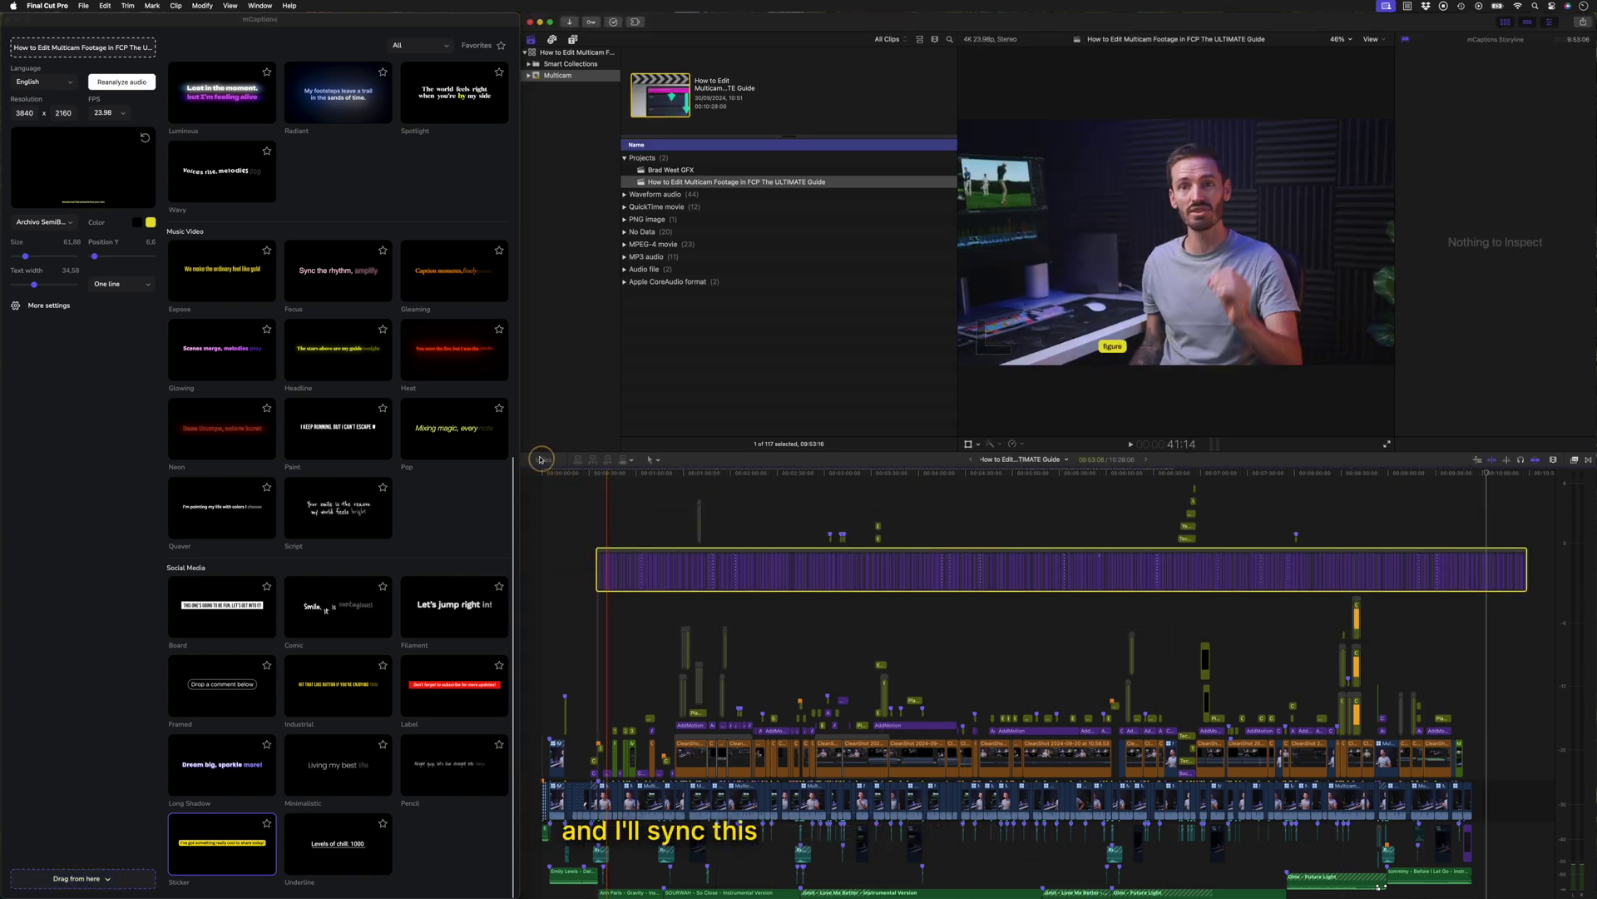
pyautogui.press('-')
pyautogui.press('3')
pyautogui.press('5')
pyautogui.press('0')
pyautogui.press('0')
pyautogui.press('Return')
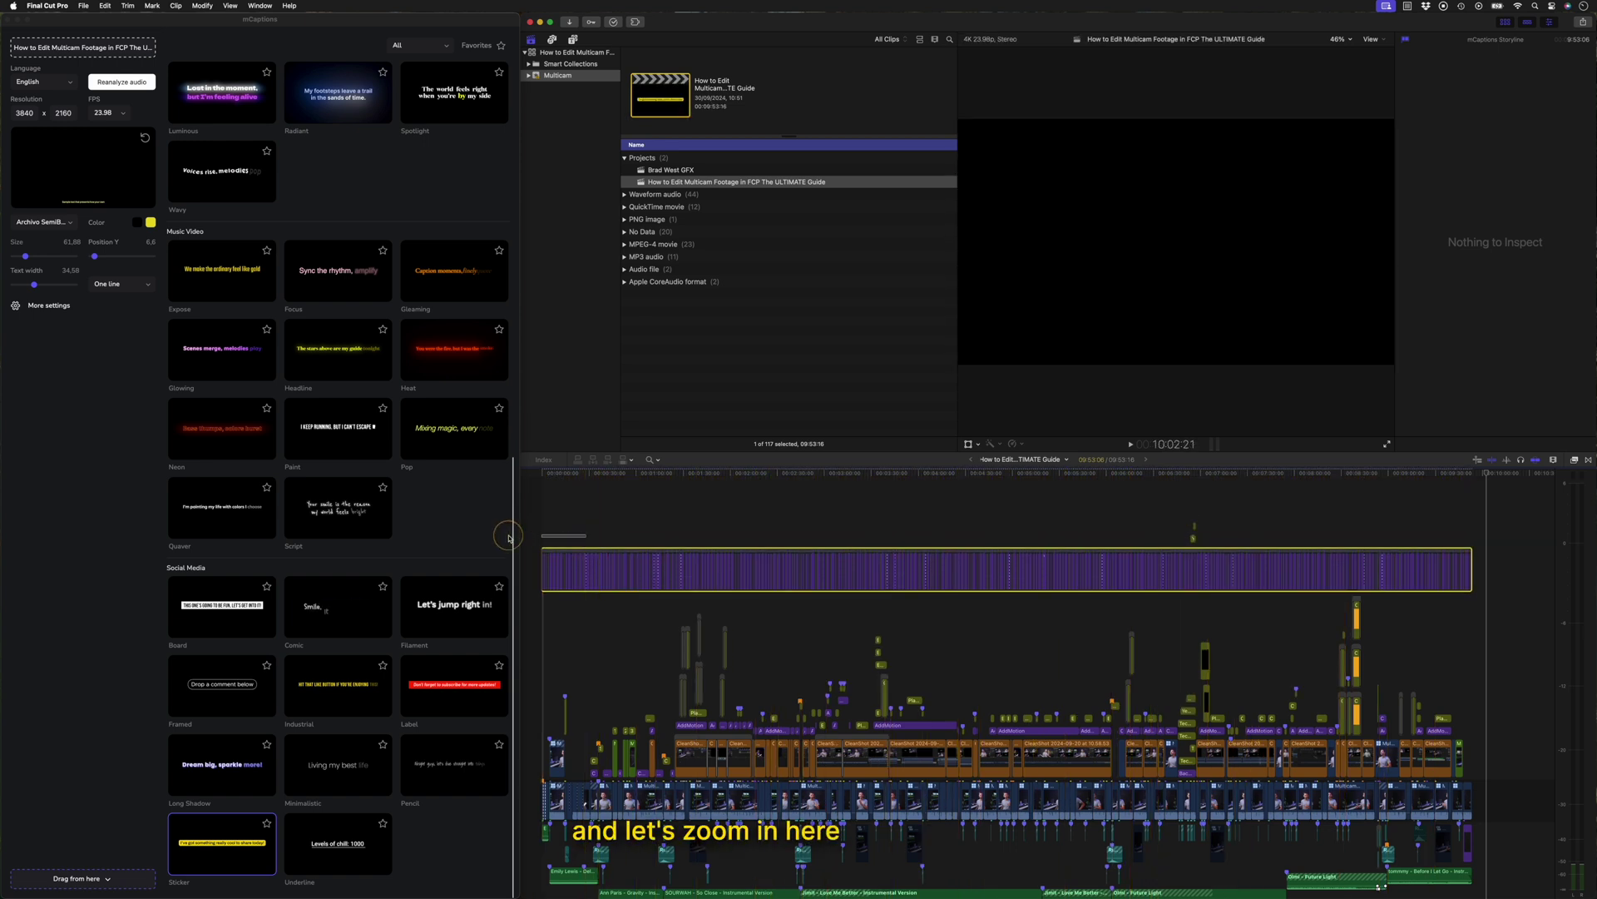
# Zoom into the timeline start and hide the browser to enlarge the viewer
pyautogui.press('z')
pyautogui.press('super+equal')
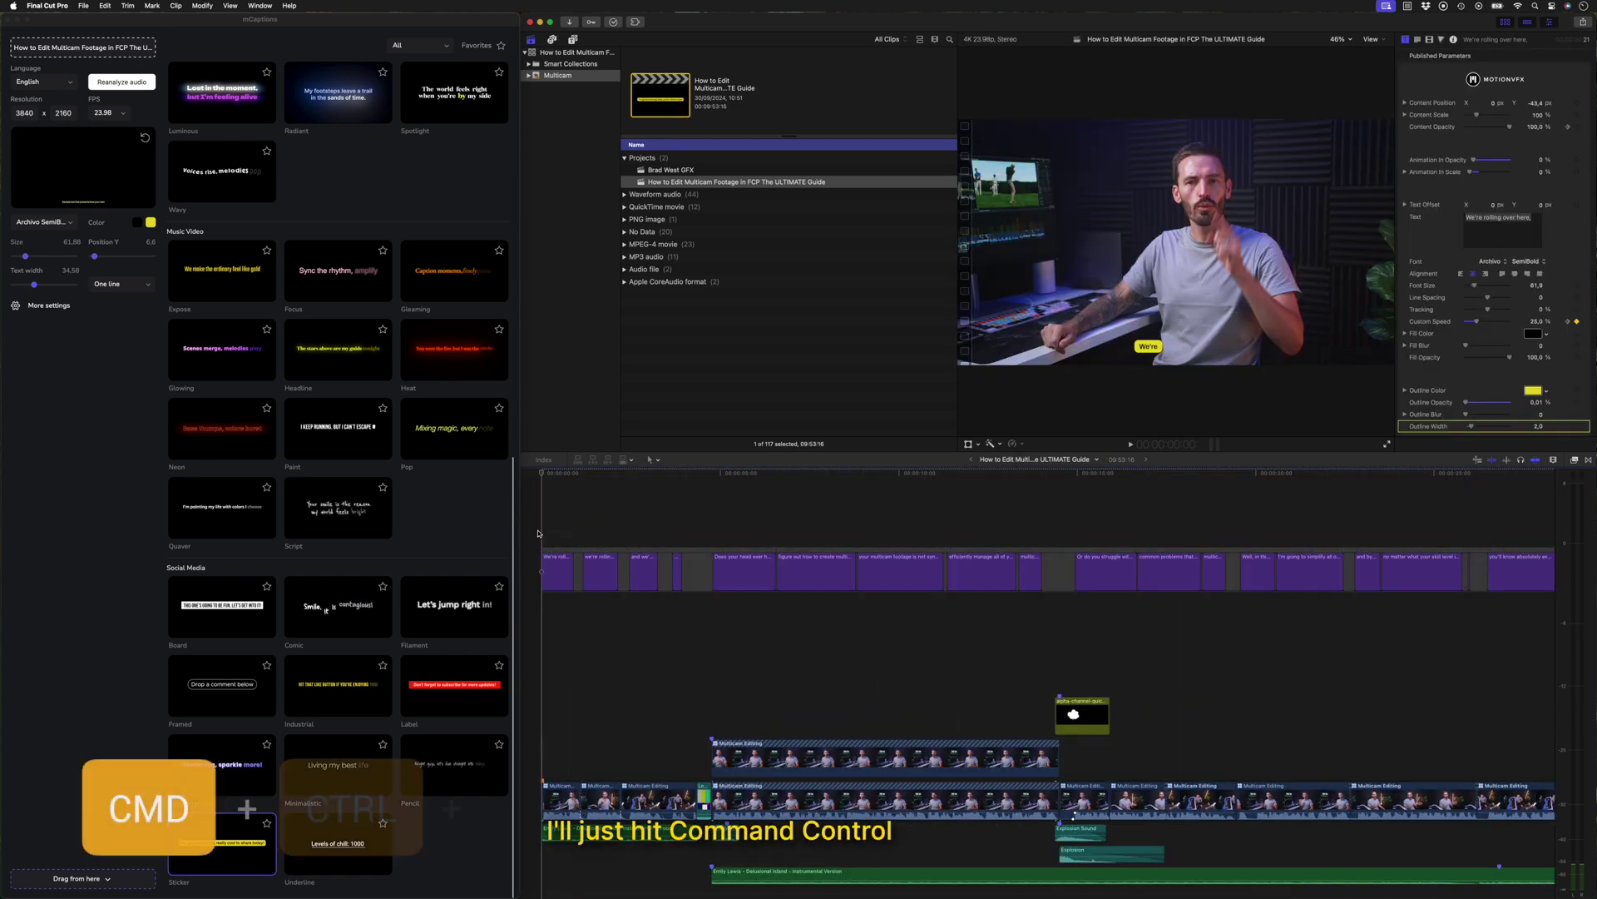
pyautogui.press('super+ctrl+1')
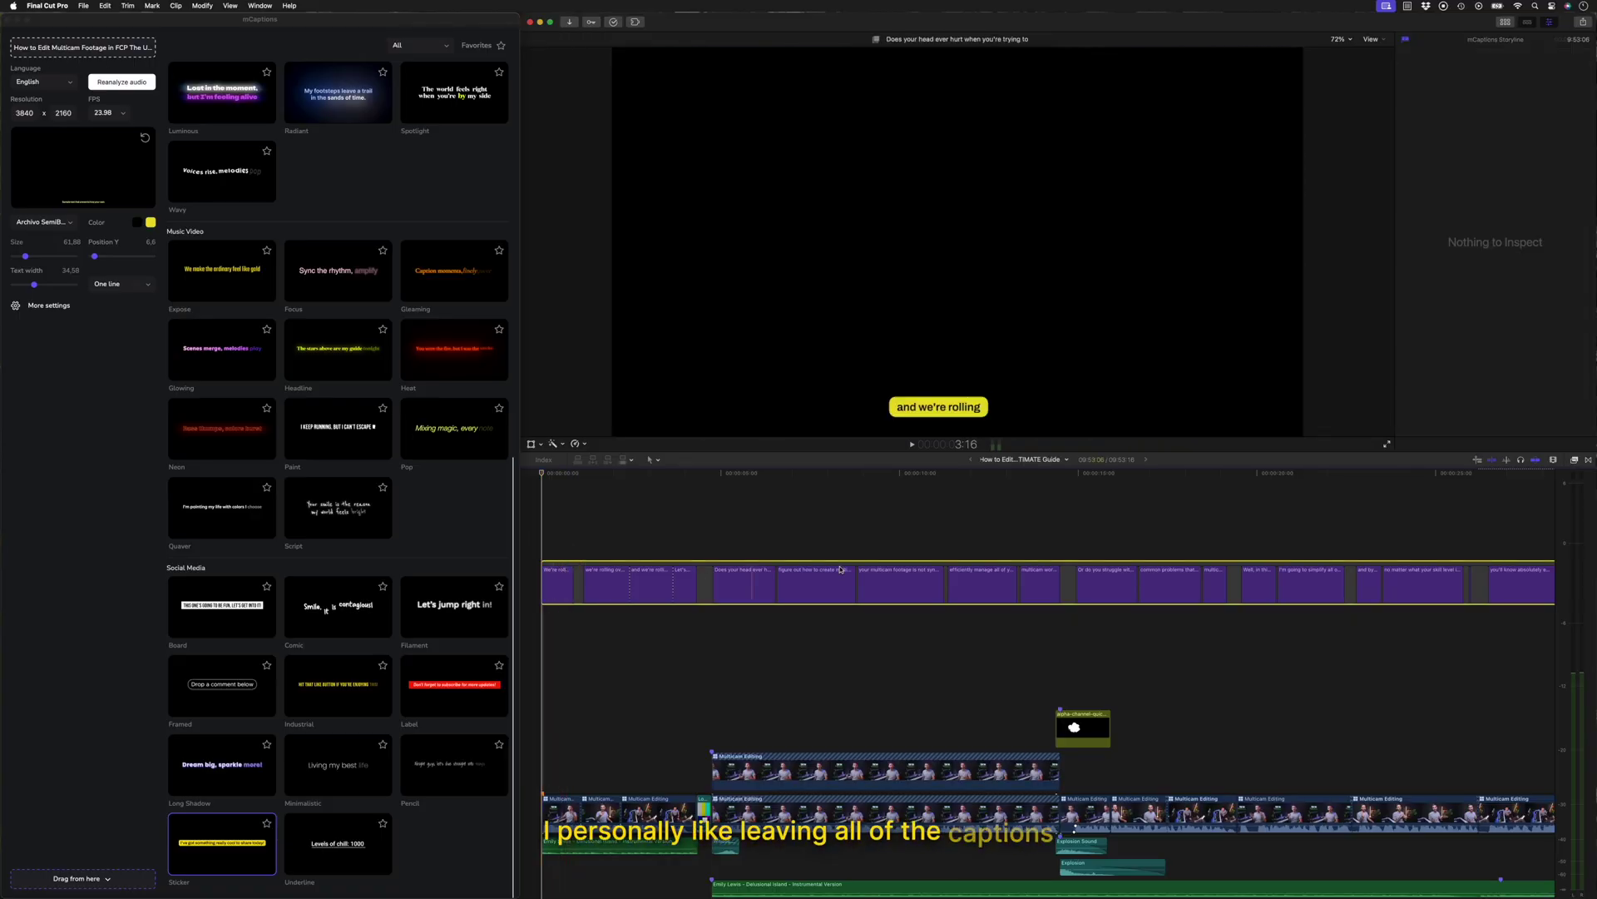
# Lift the opening captions out of their storyline and move them above the Multicam Editing clips
pyautogui.hotkey('shift', 'z')
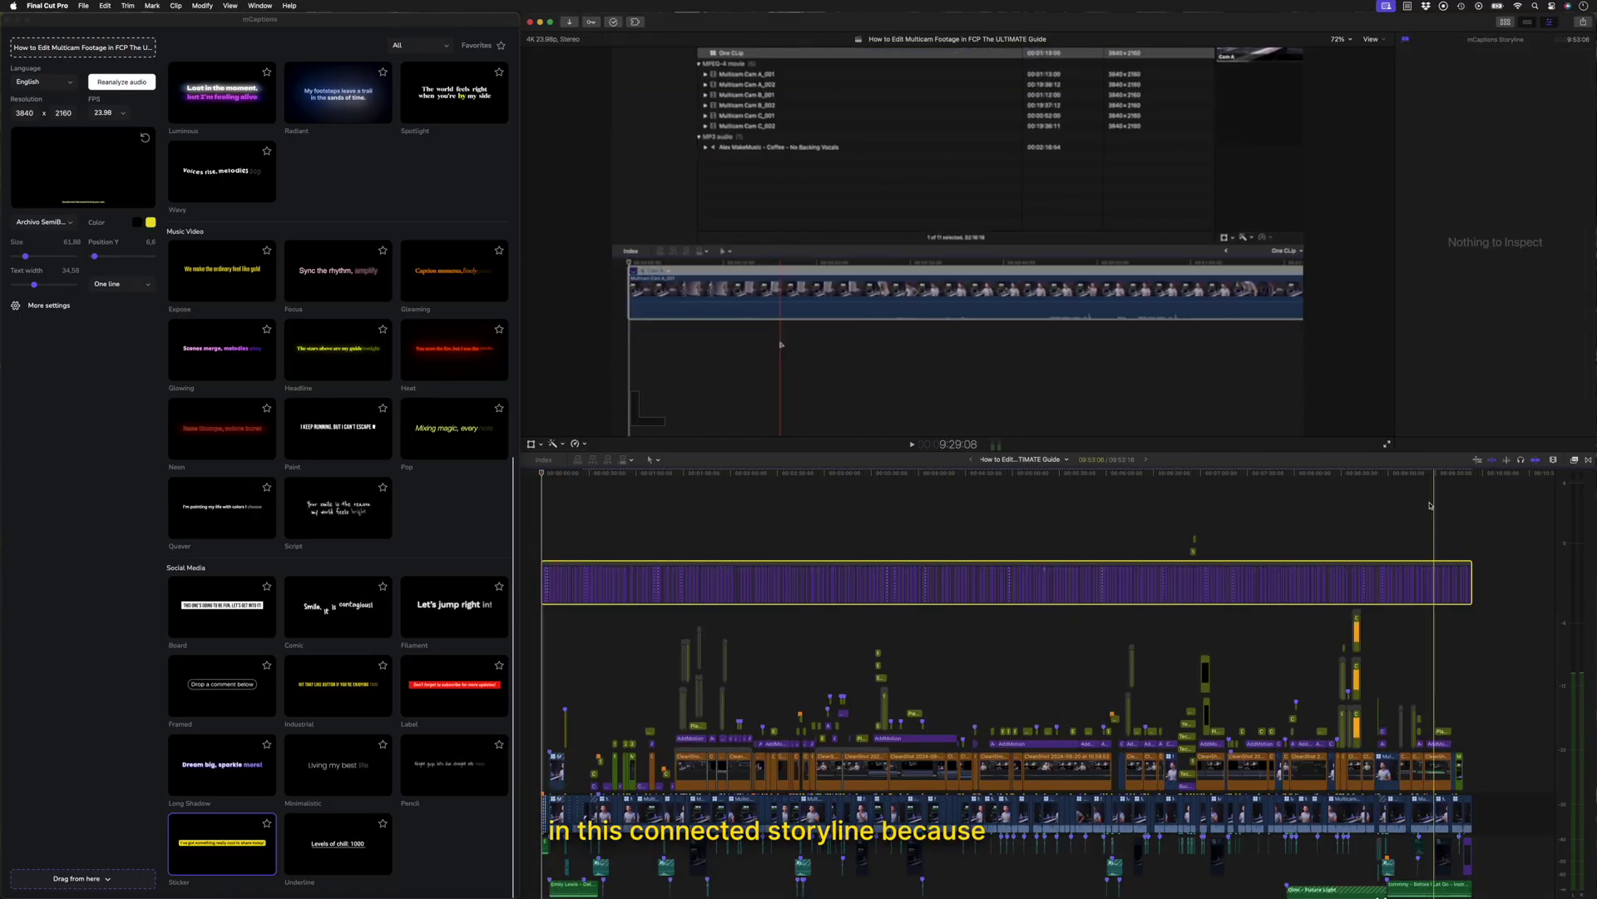
pyautogui.press('super+equal')
pyautogui.press('super+equal')
pyautogui.press('super+equal')
pyautogui.press('super+equal')
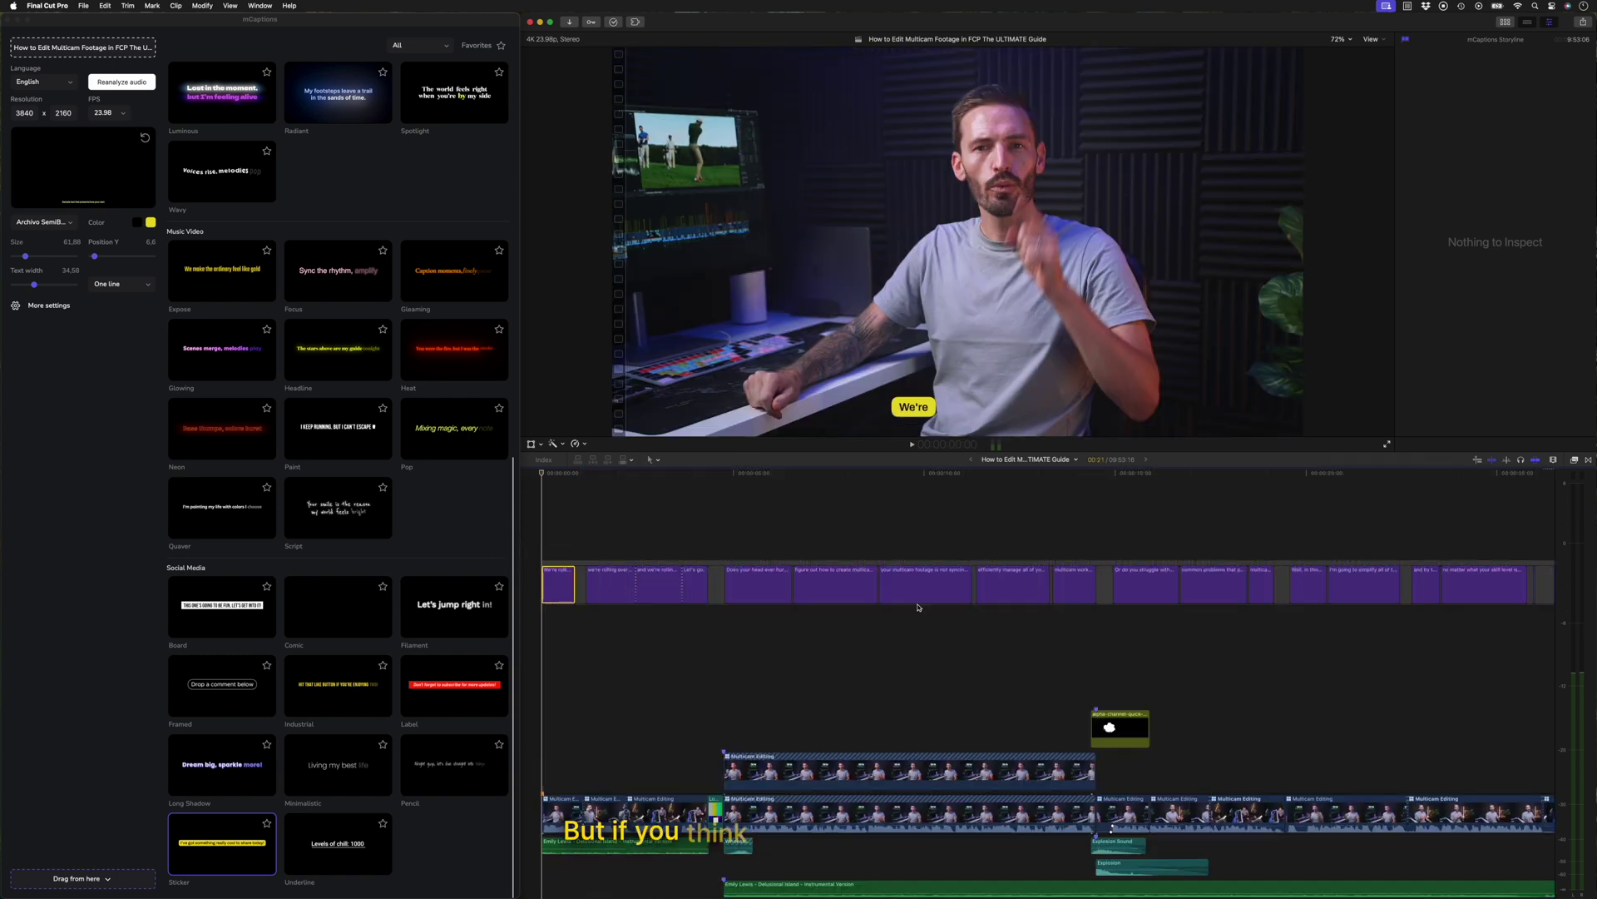
pyautogui.moveTo(545, 553); pyautogui.dragTo(1069, 587)
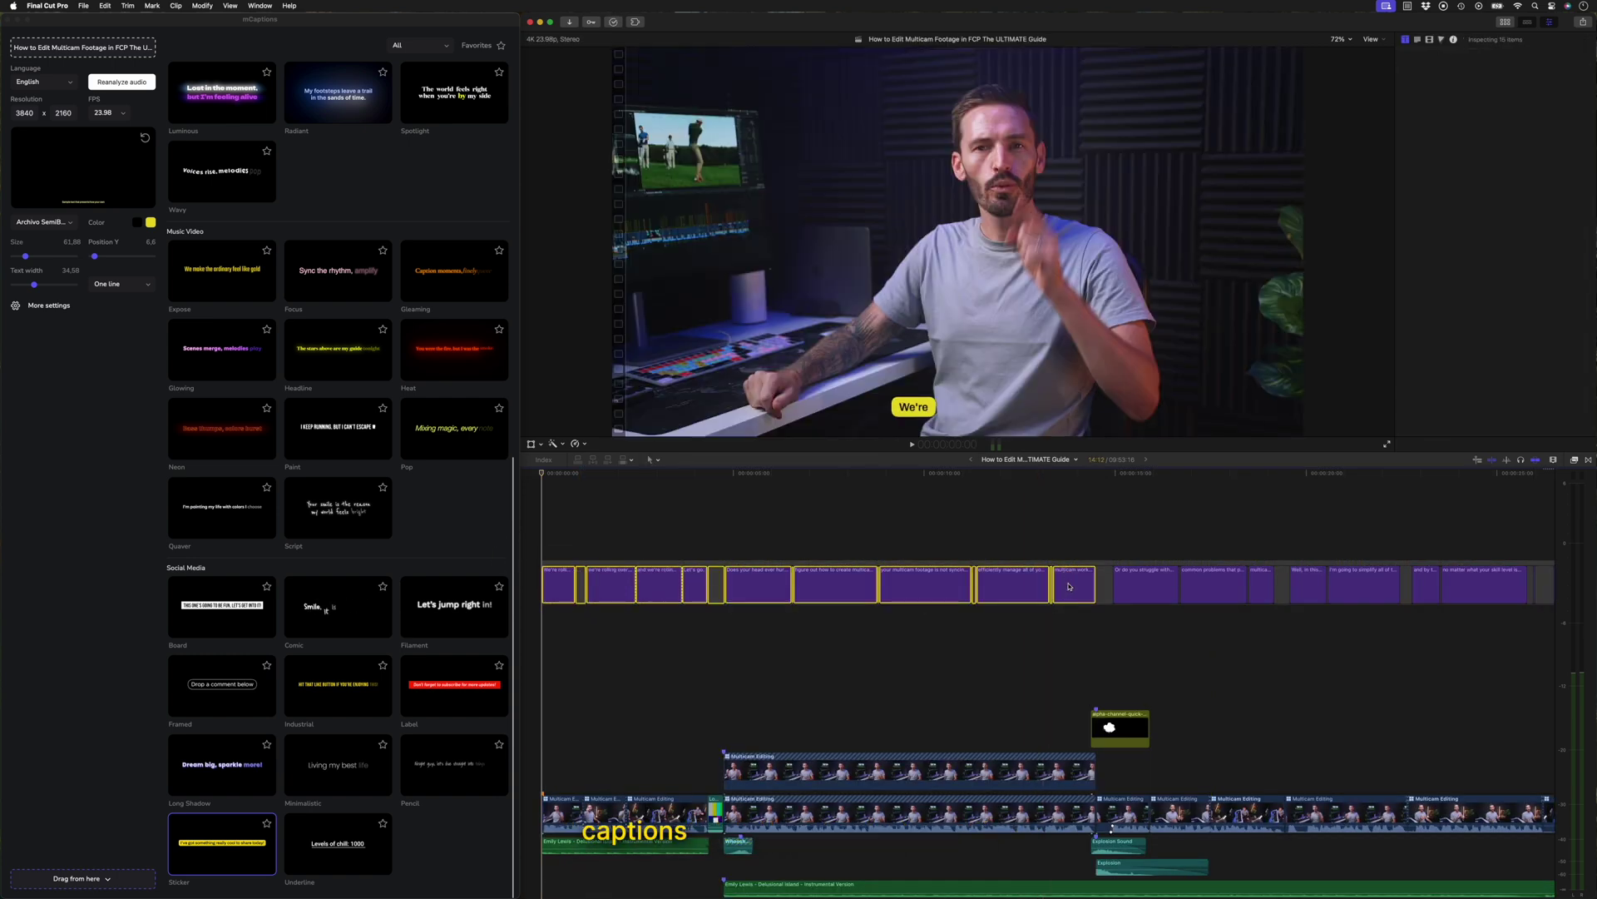
pyautogui.press('alt+super+Up')
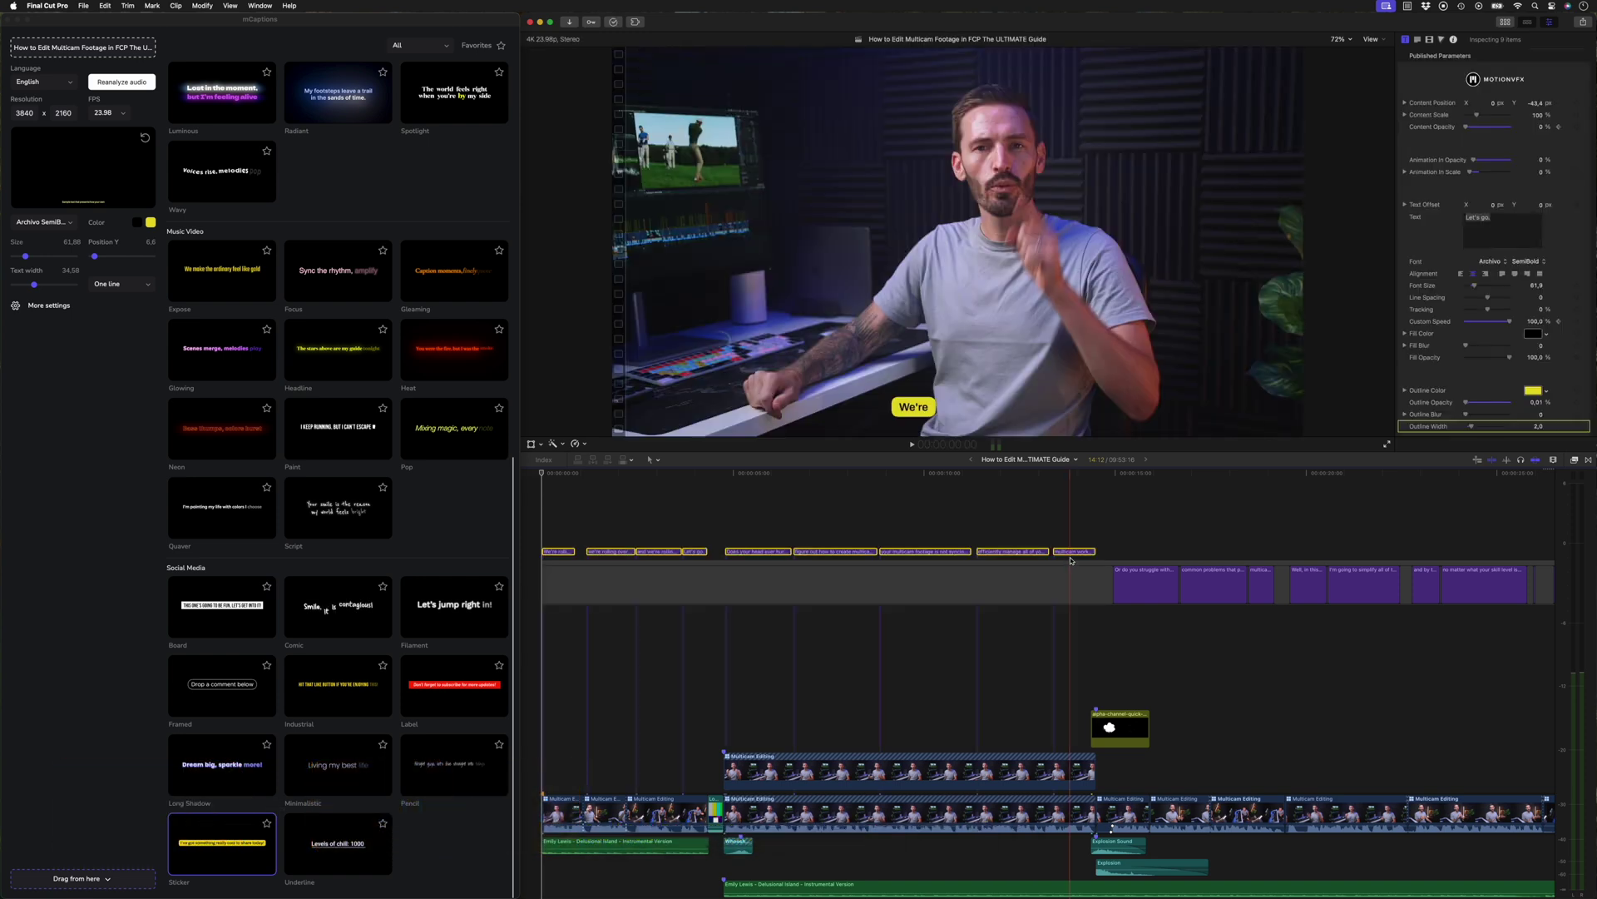
pyautogui.moveTo(1070, 633); pyautogui.dragTo(1071, 633)
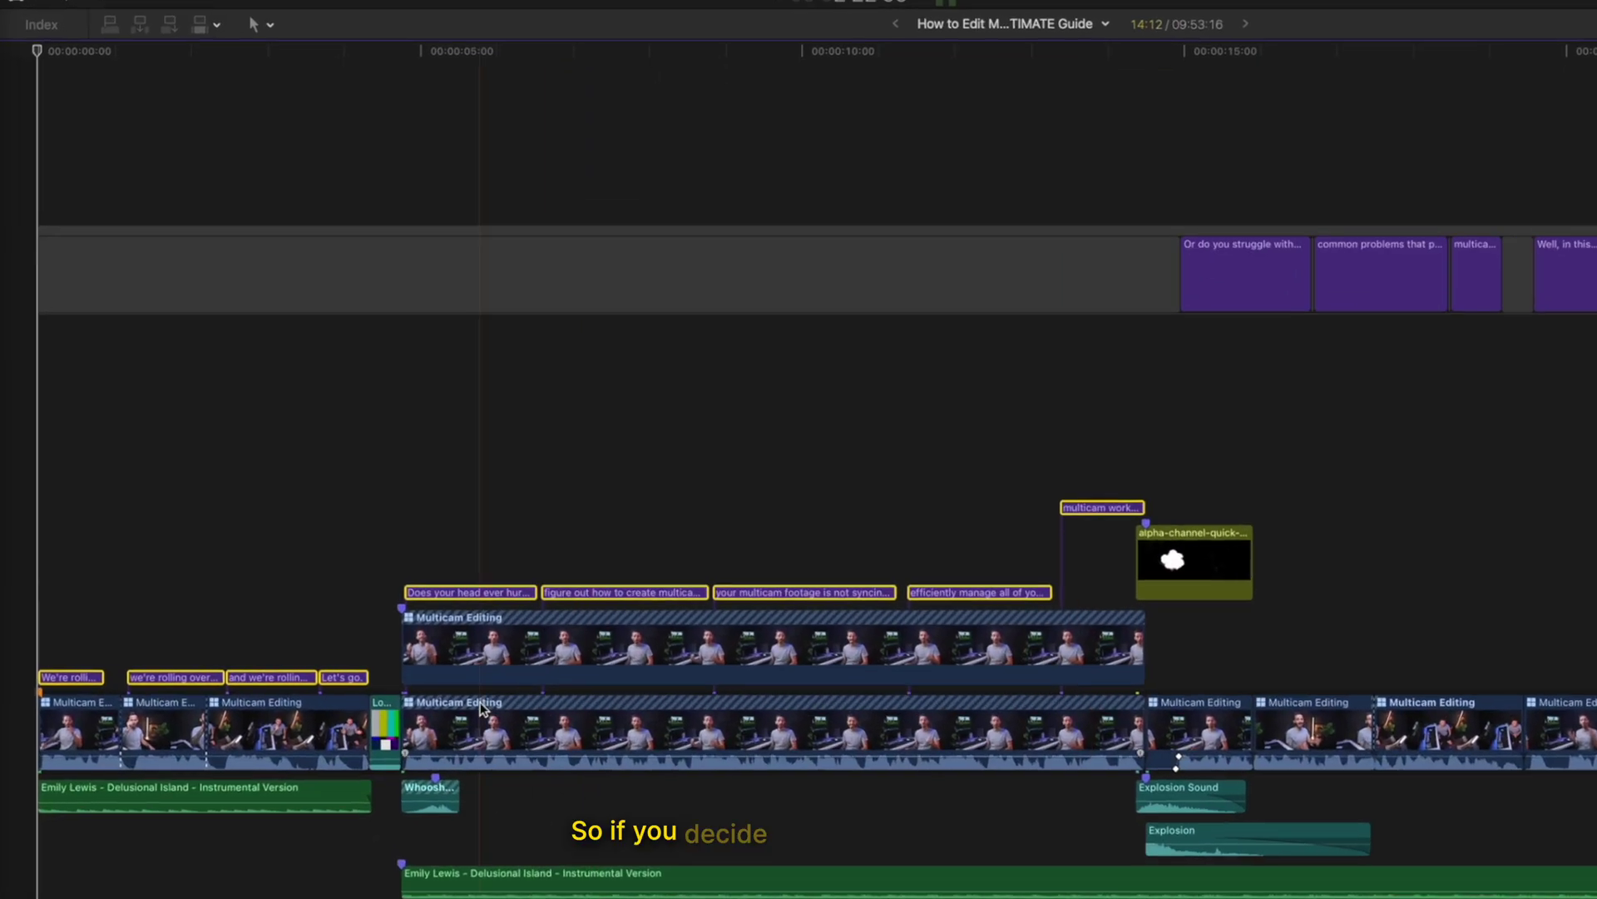
pyautogui.moveTo(545, 720); pyautogui.dragTo(512, 709)
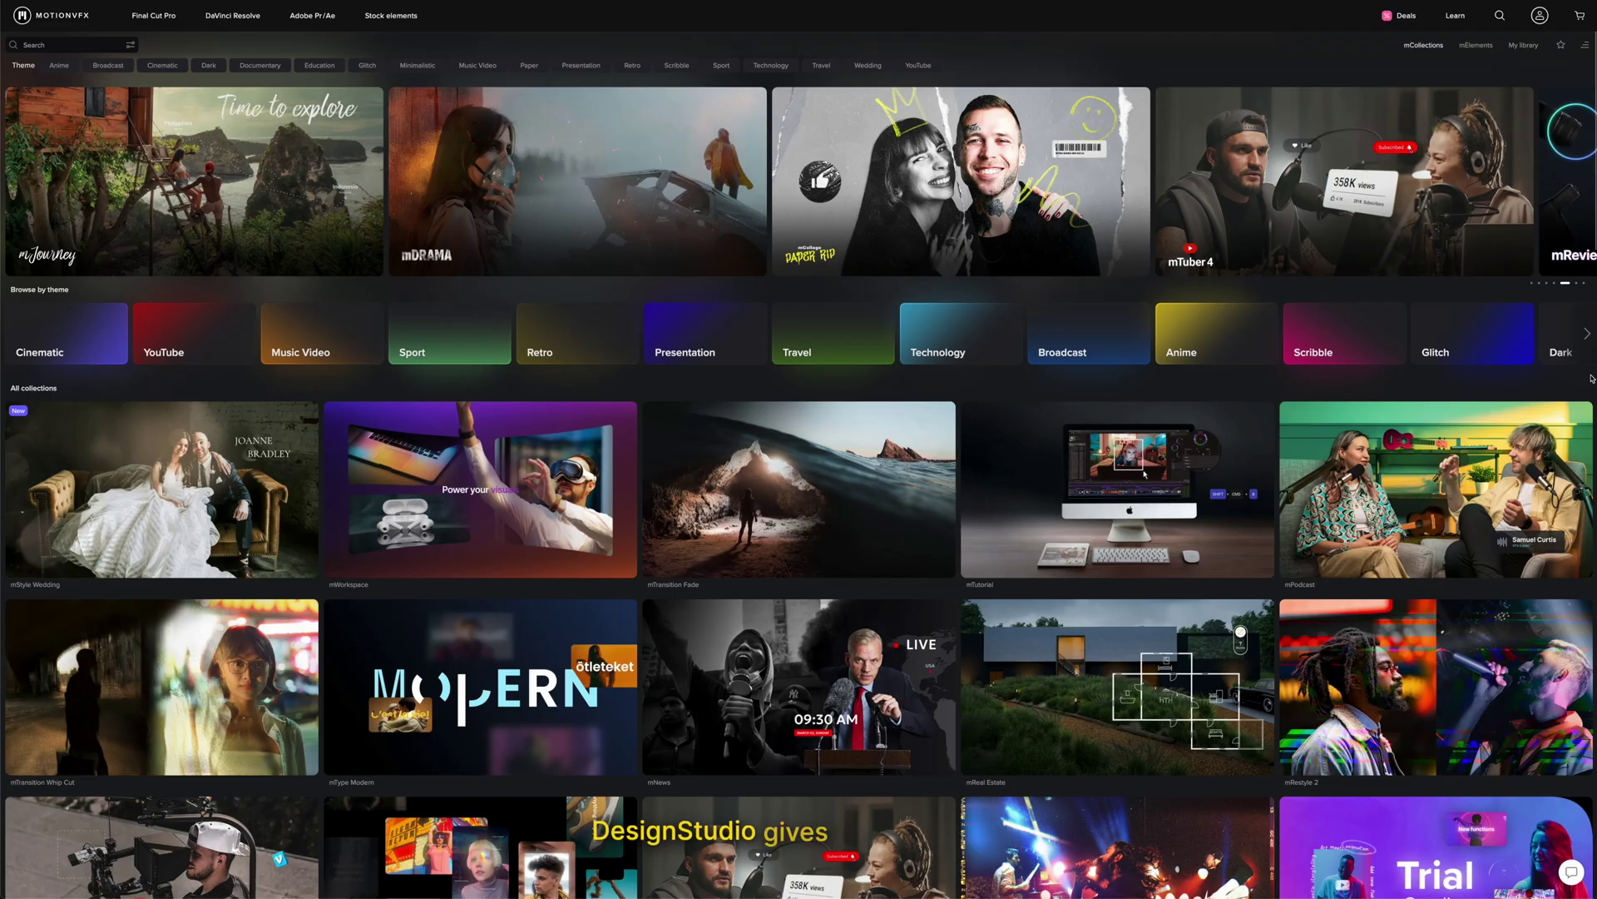
# Scroll through the DesignStudio All collections grid on the MotionVFX site
pyautogui.scroll(-6, 1591, 378)
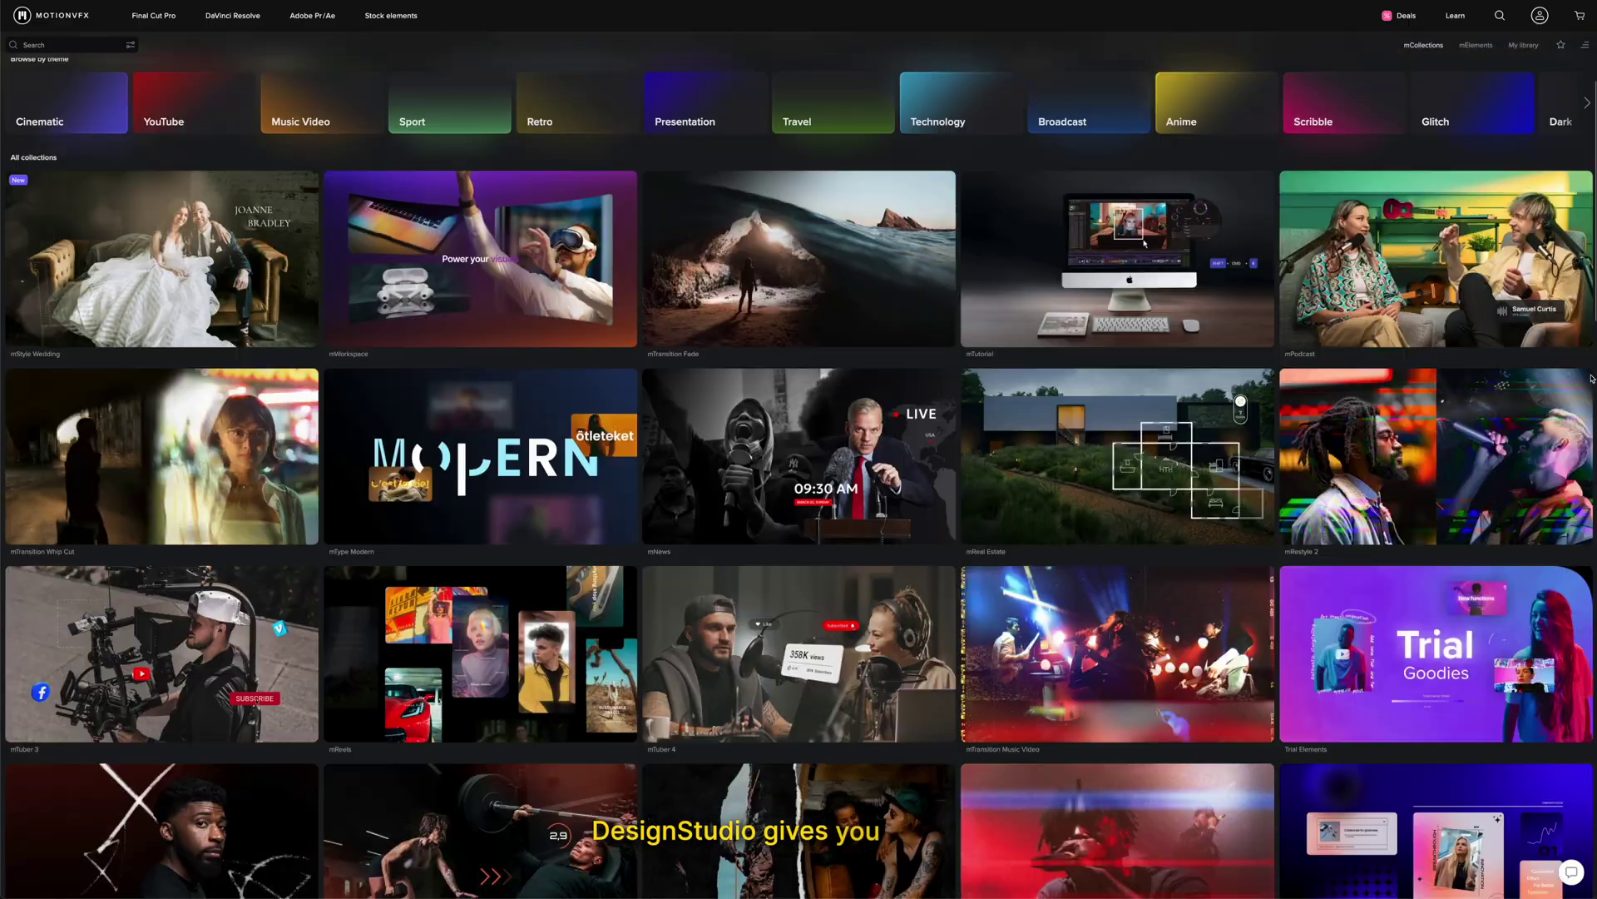
pyautogui.scroll(-7, 1591, 378)
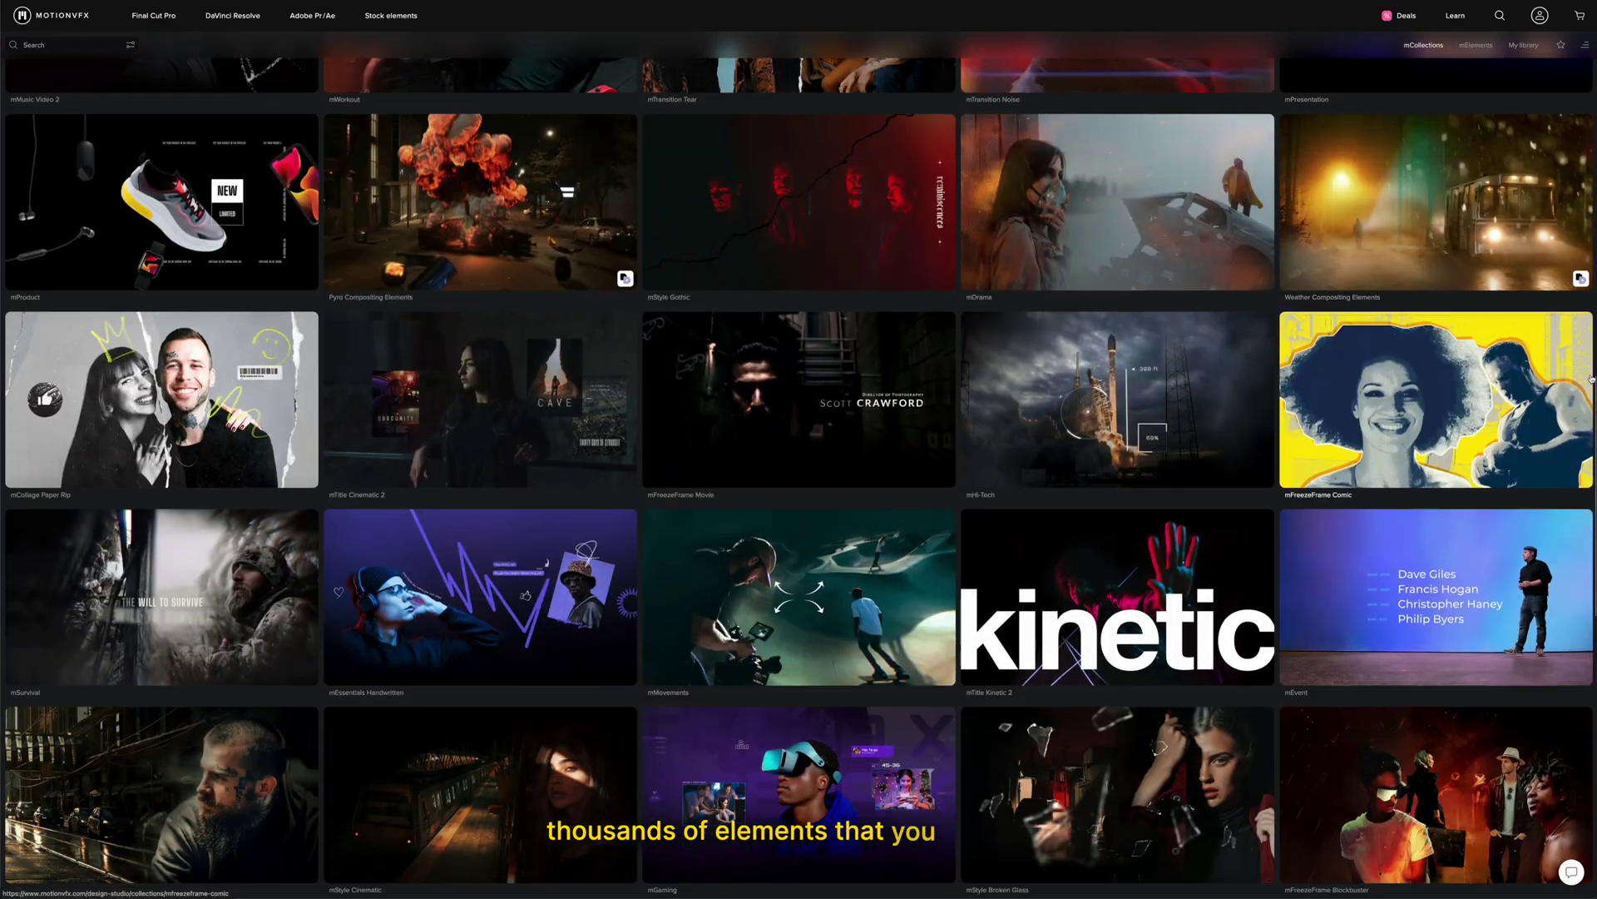
pyautogui.scroll(-8, 1591, 379)
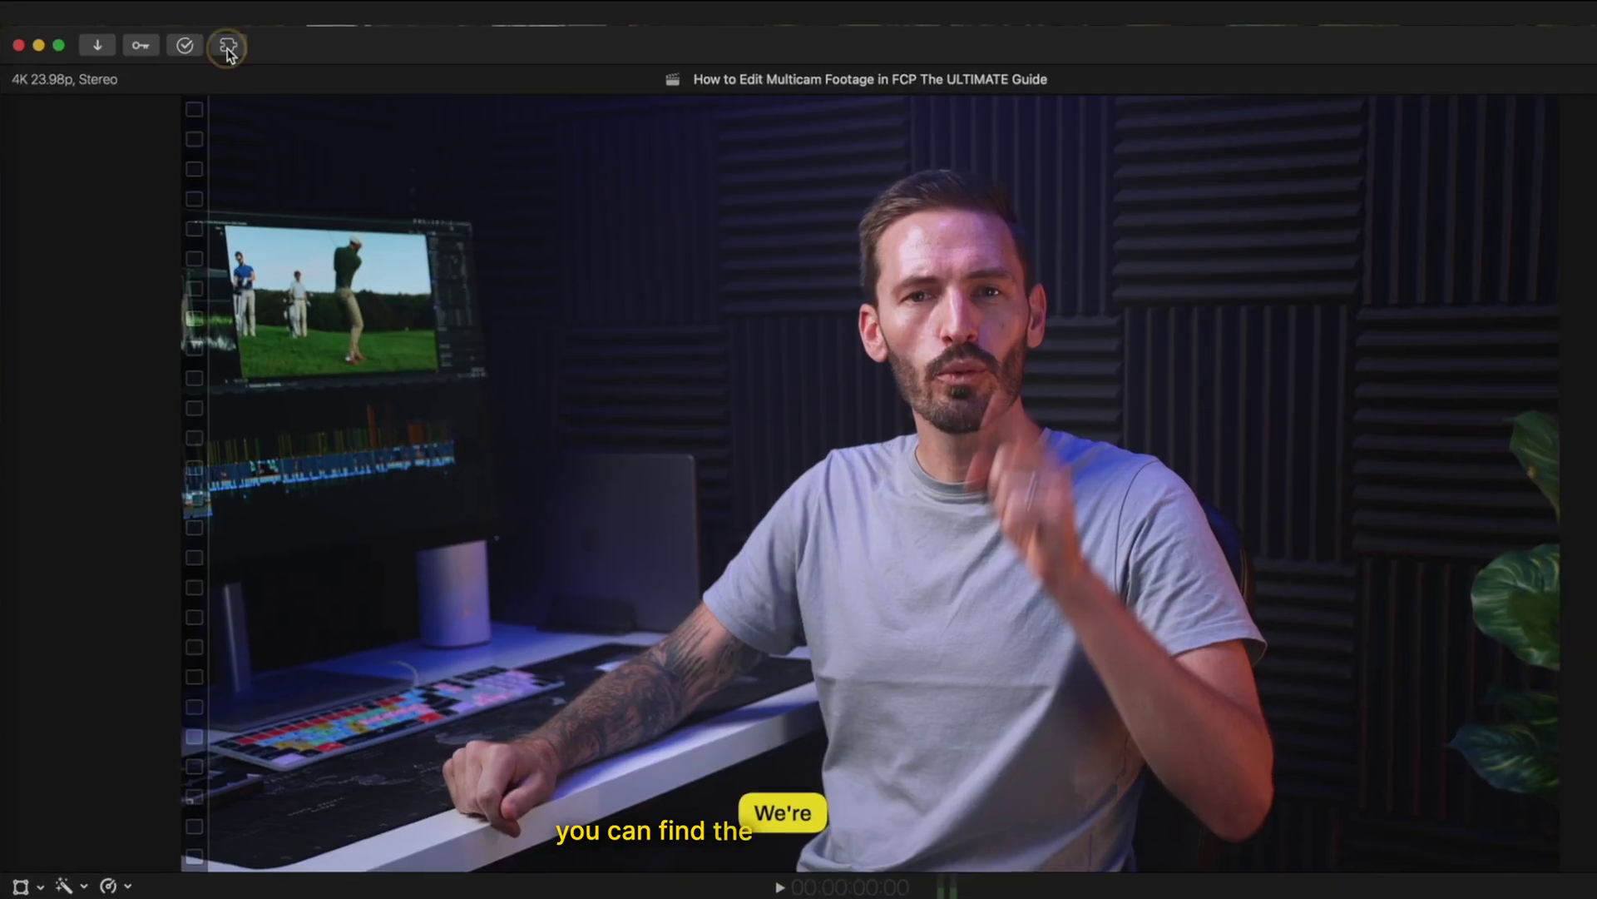
# Open mExtension, browse the featured collections, and open the mReal Estate collection
pyautogui.click(229, 48)
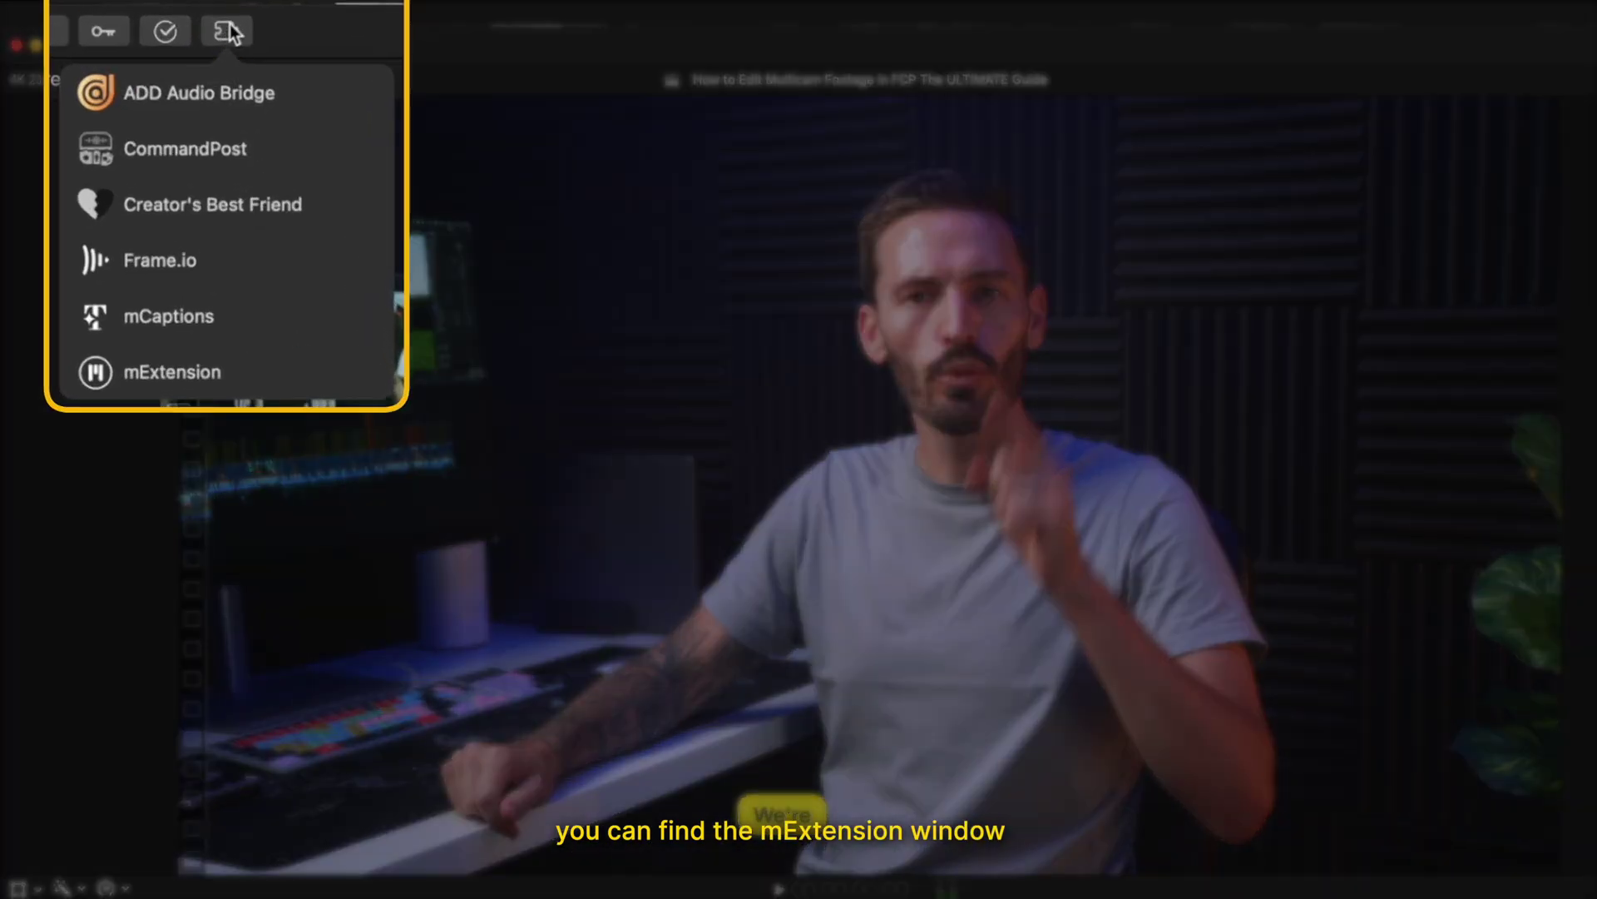
pyautogui.click(191, 376)
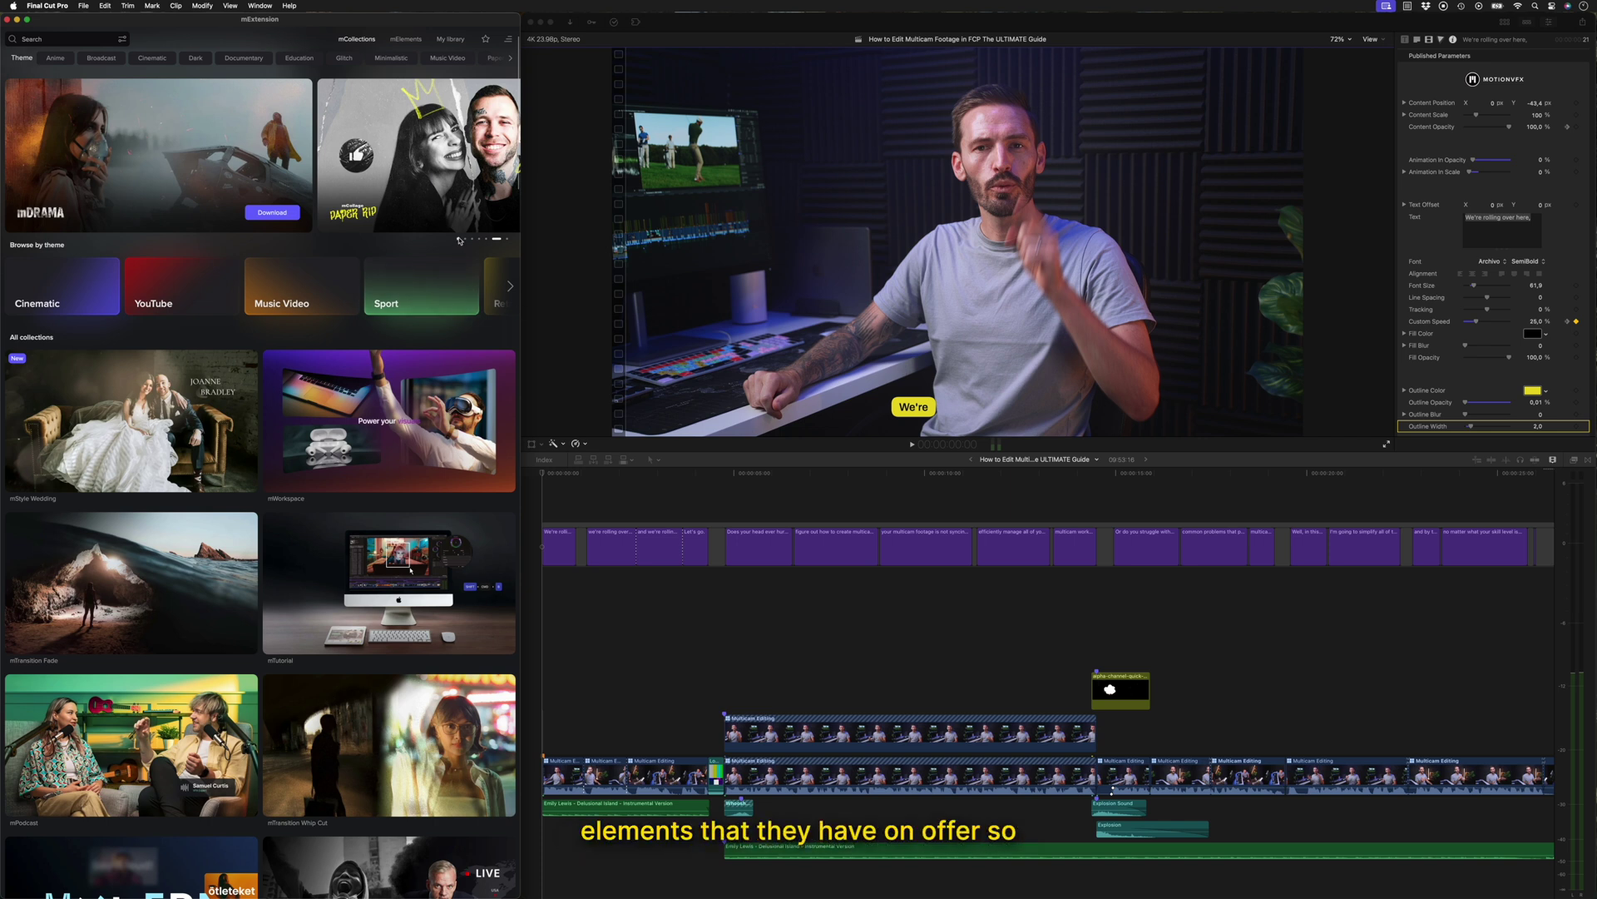
pyautogui.click(460, 240)
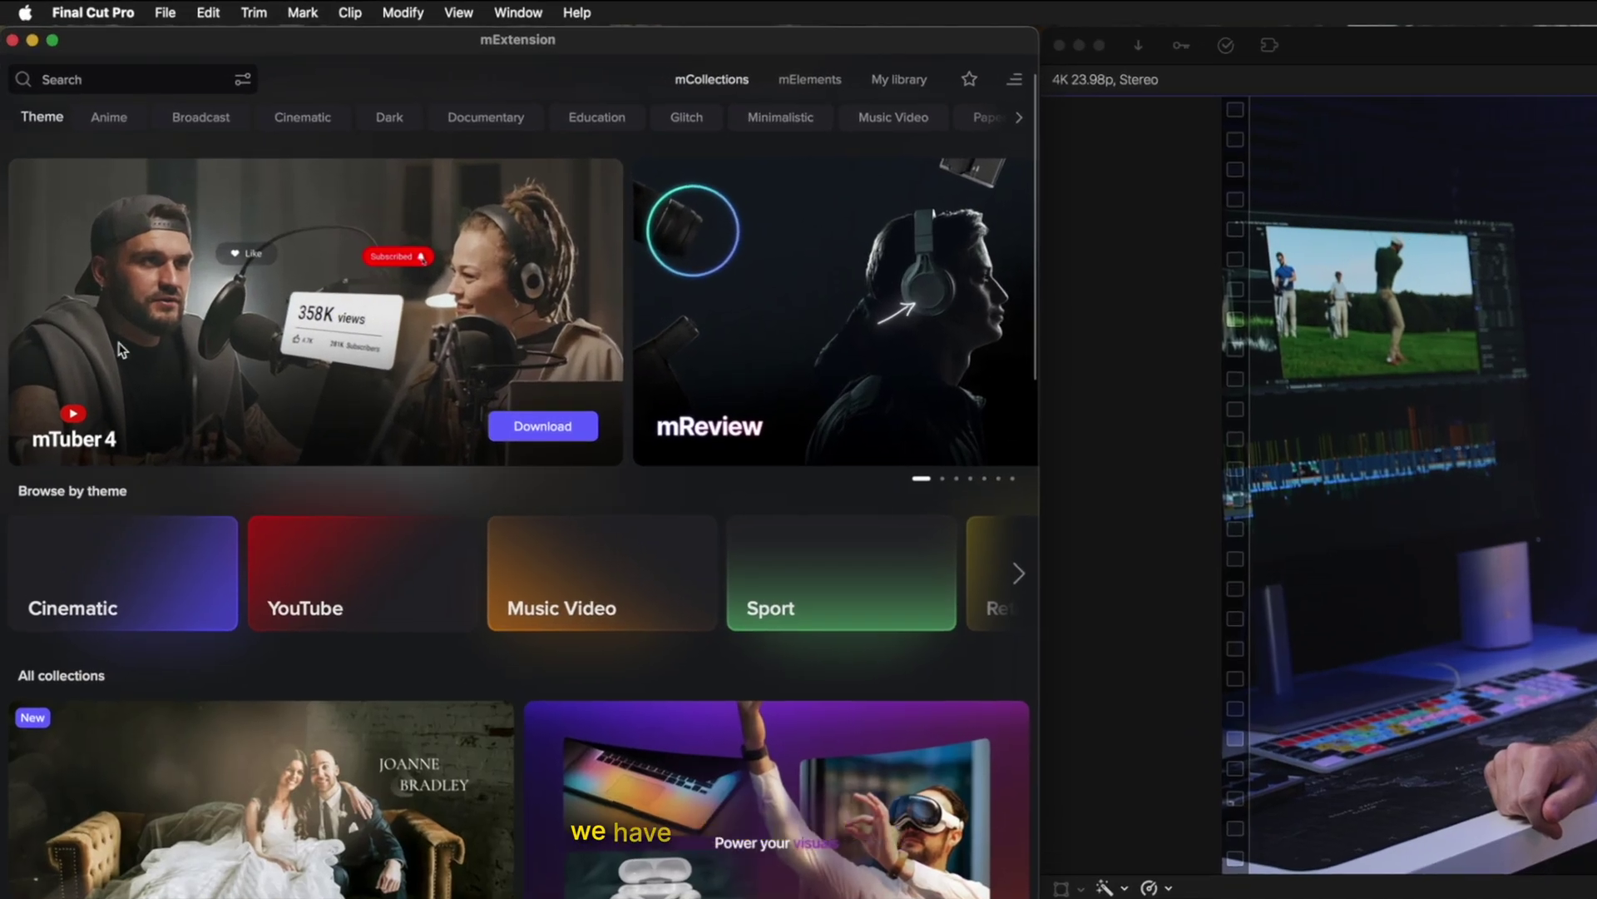
pyautogui.click(943, 480)
pyautogui.click(955, 478)
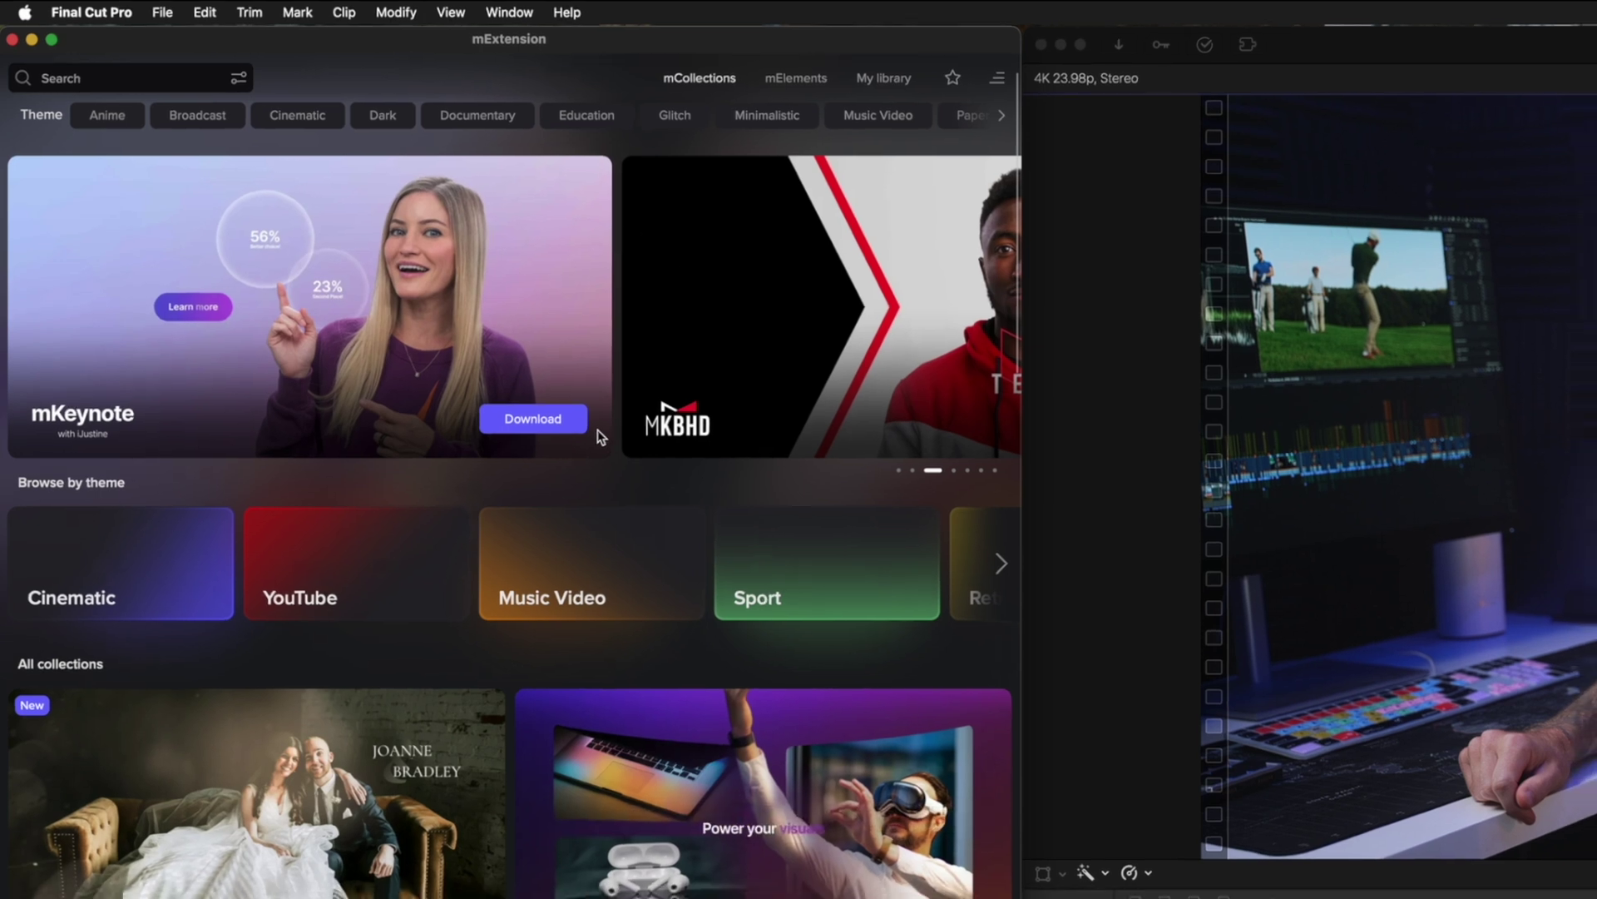
pyautogui.scroll(-10, 533, 757)
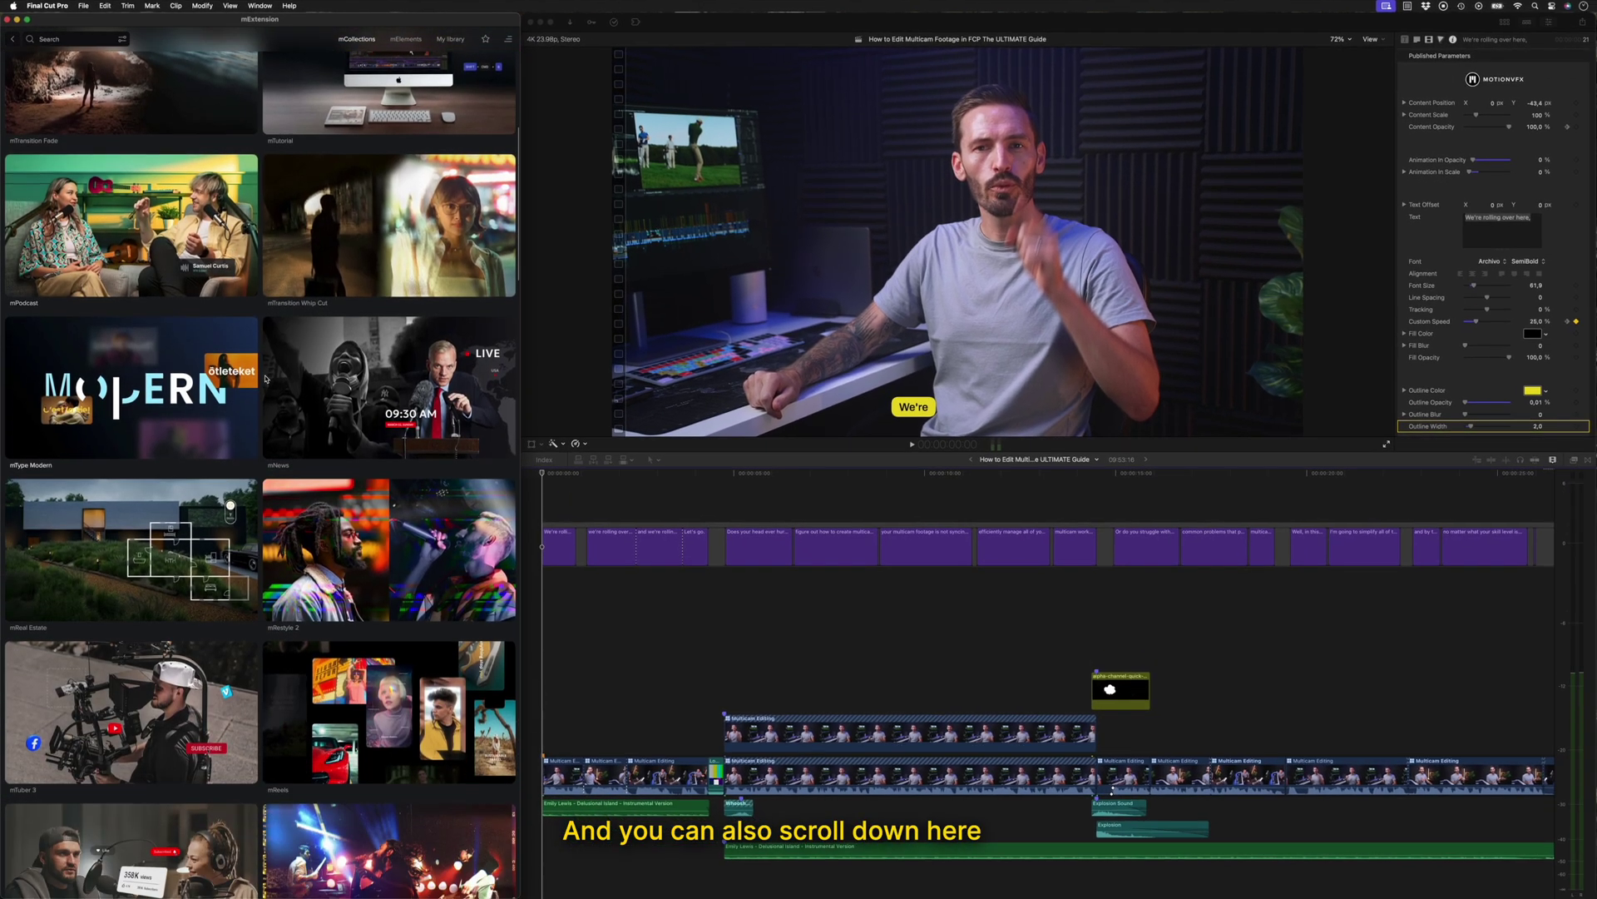
pyautogui.scroll(-5, 267, 378)
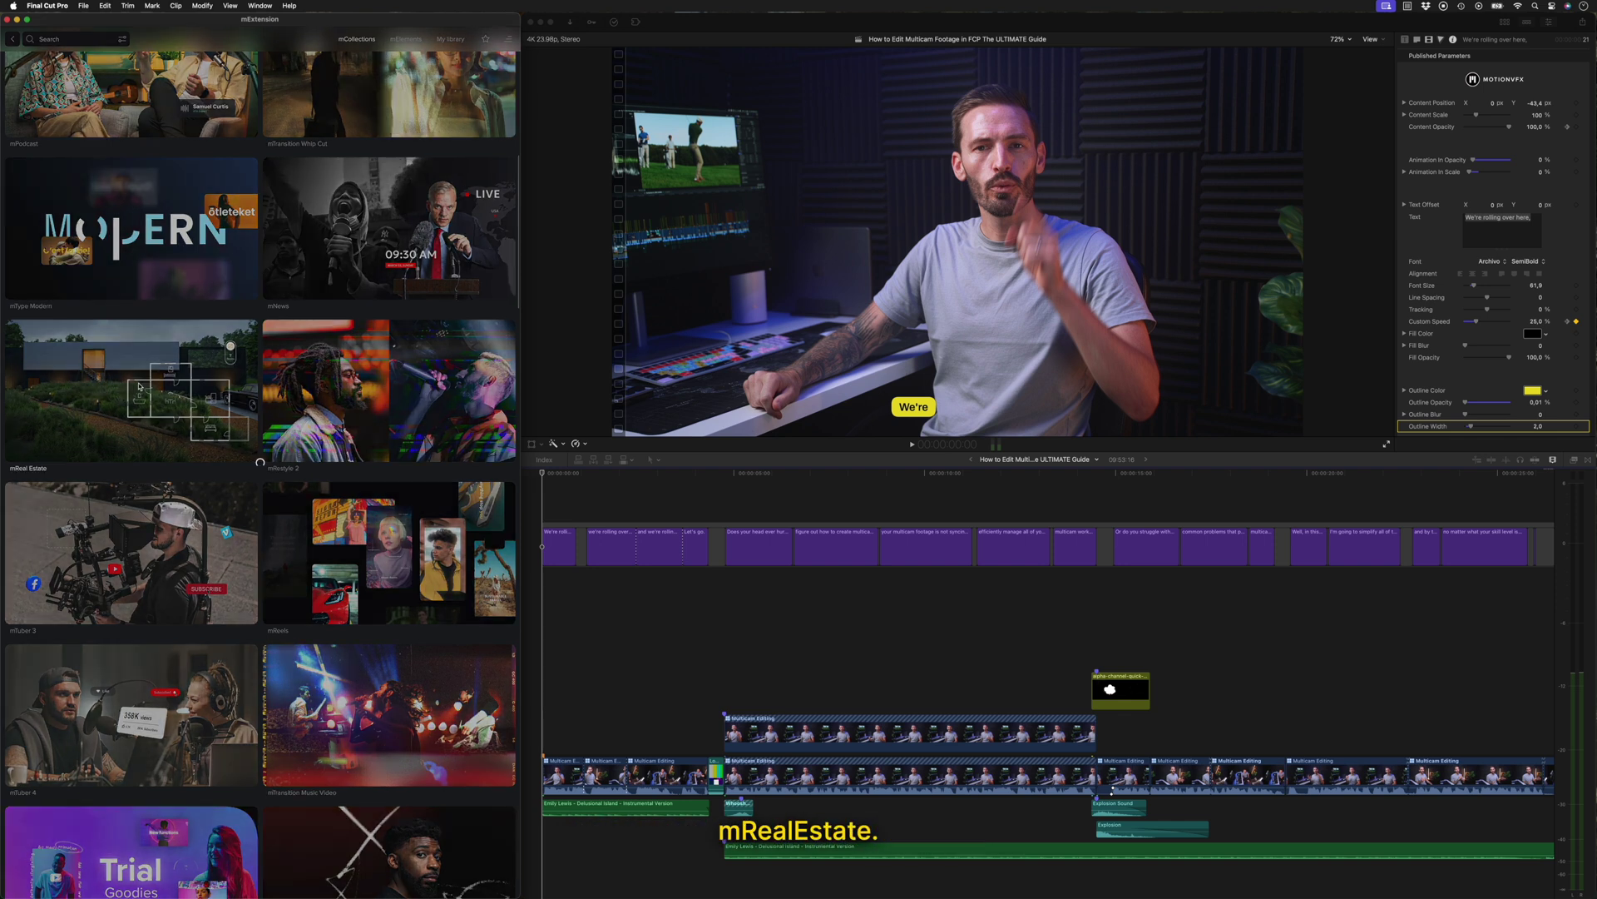
pyautogui.click(94, 386)
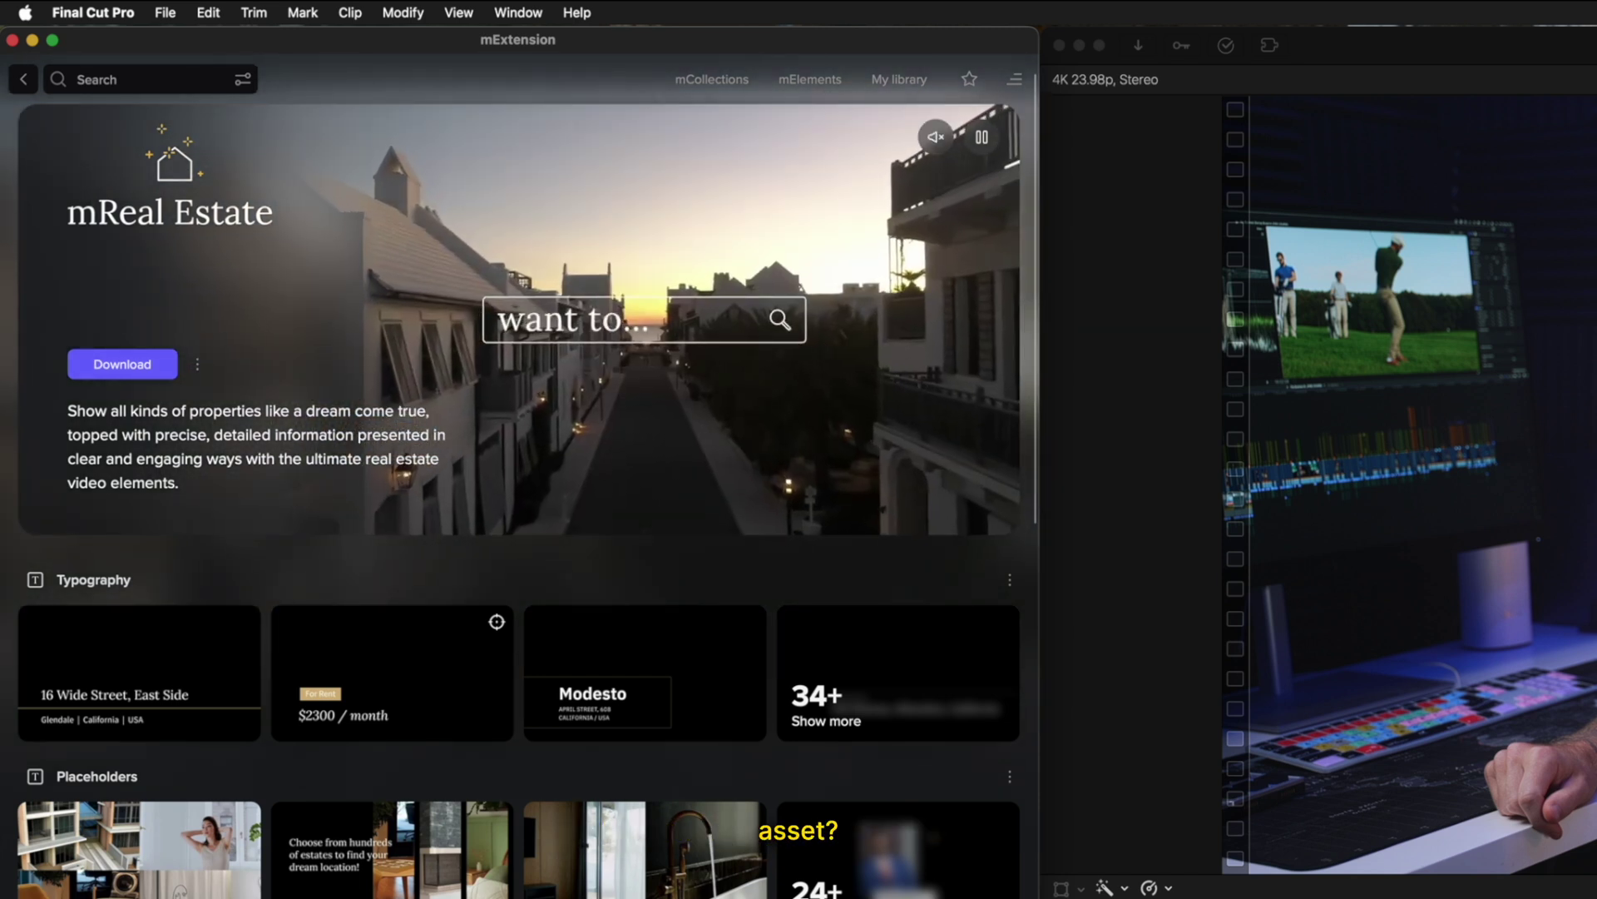
# Download the $2300 / month title, place it at the timeline start, and shift it left in the viewer
pyautogui.moveTo(406, 713)
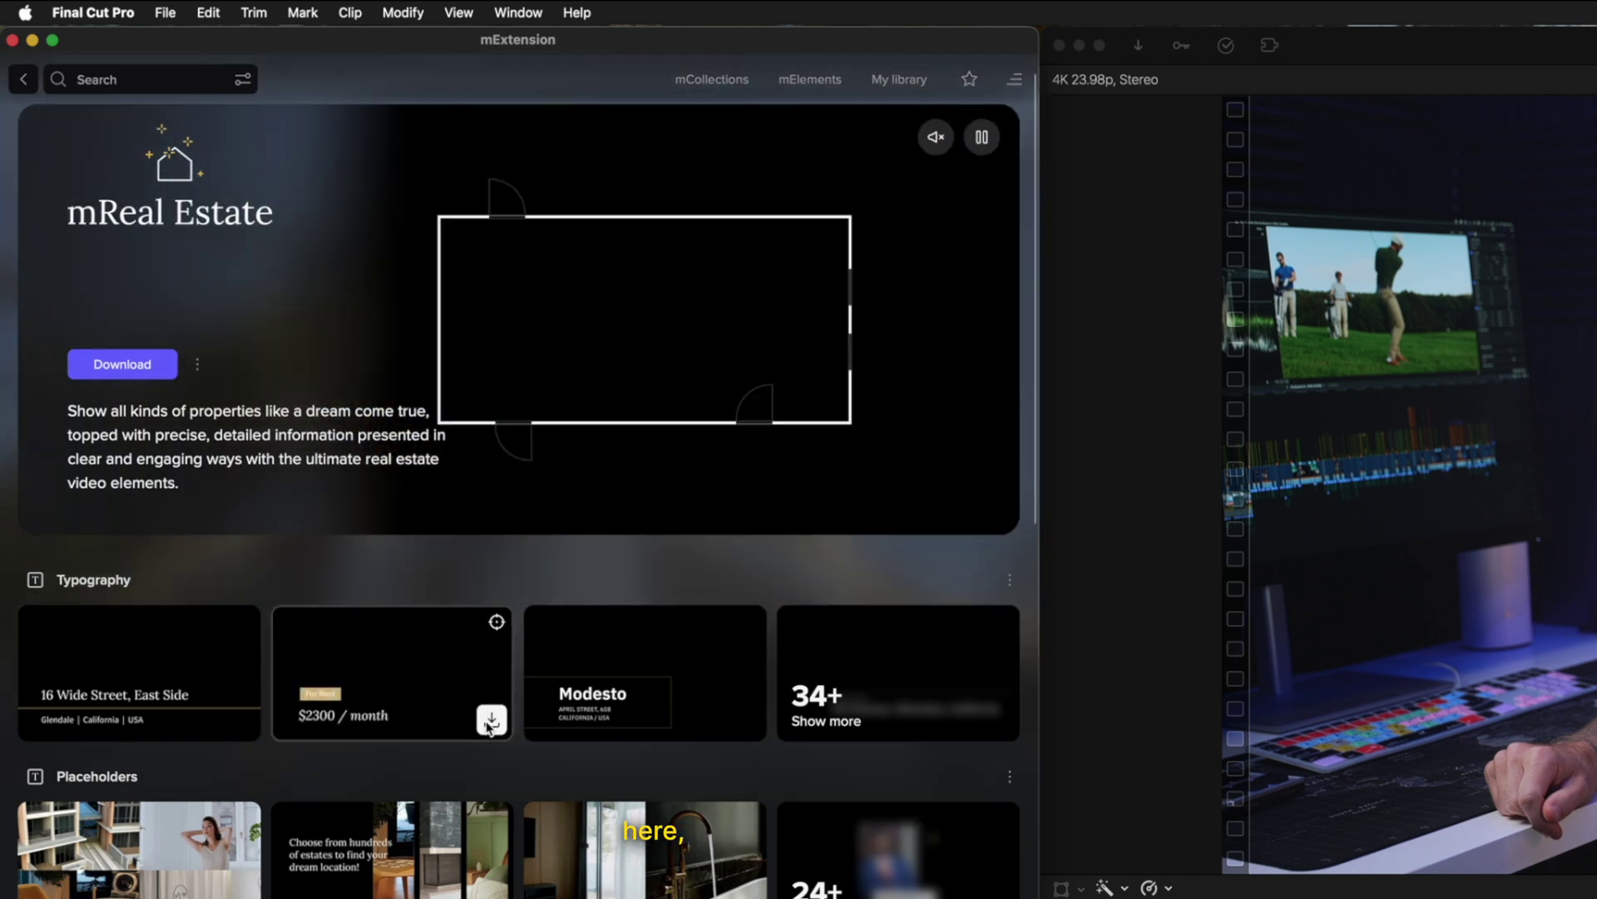
pyautogui.click(491, 720)
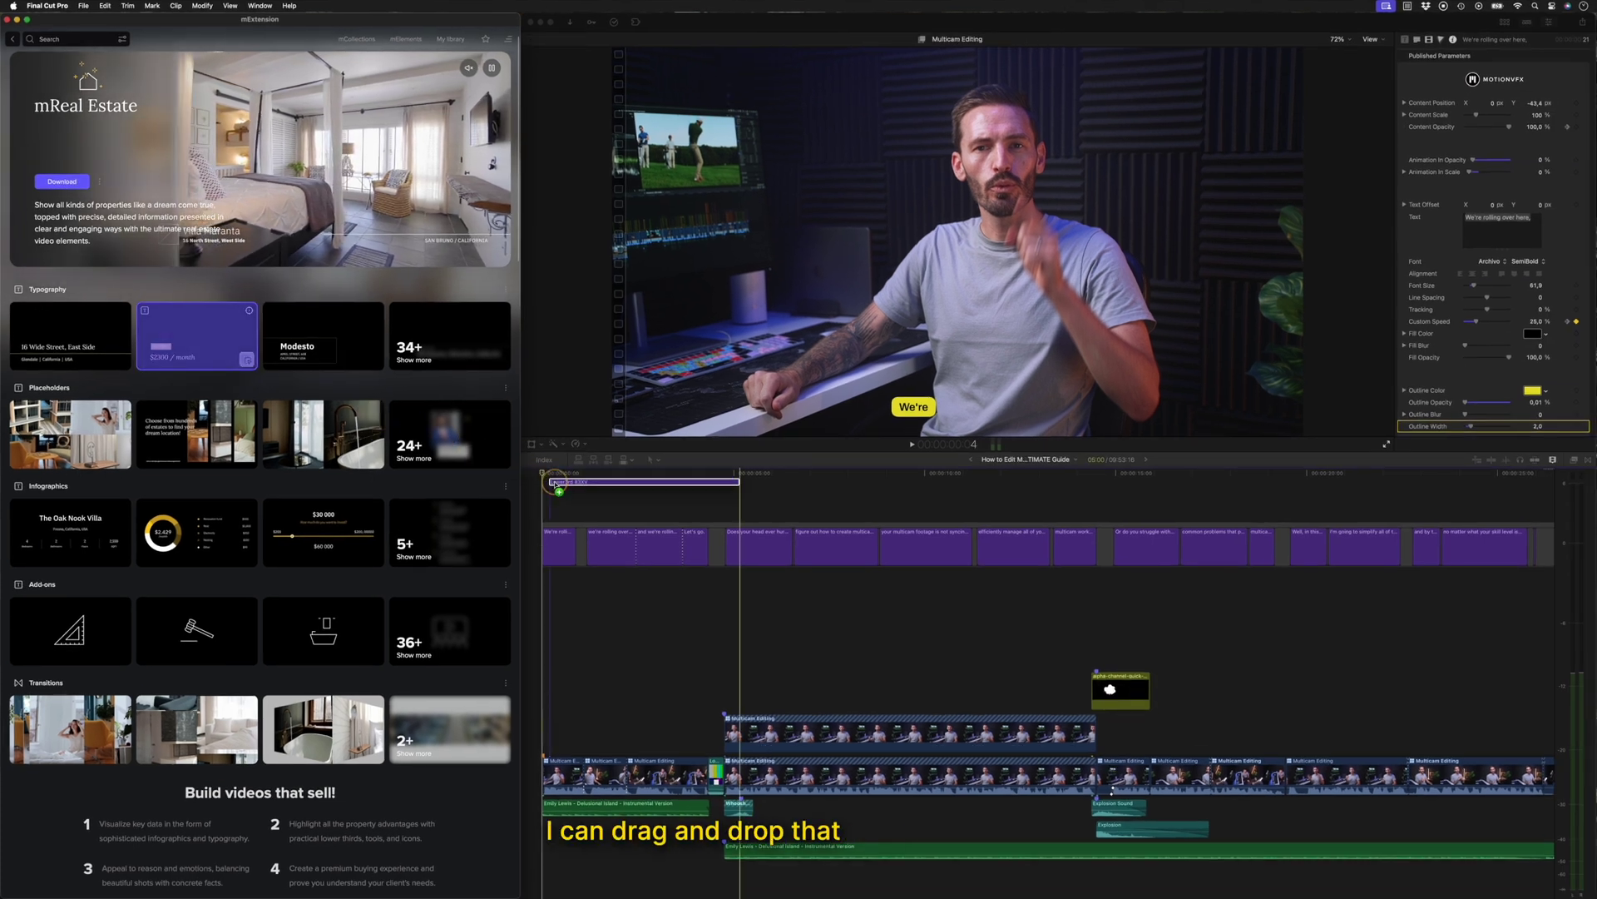
pyautogui.moveTo(555, 483); pyautogui.dragTo(542, 497)
pyautogui.click(612, 514)
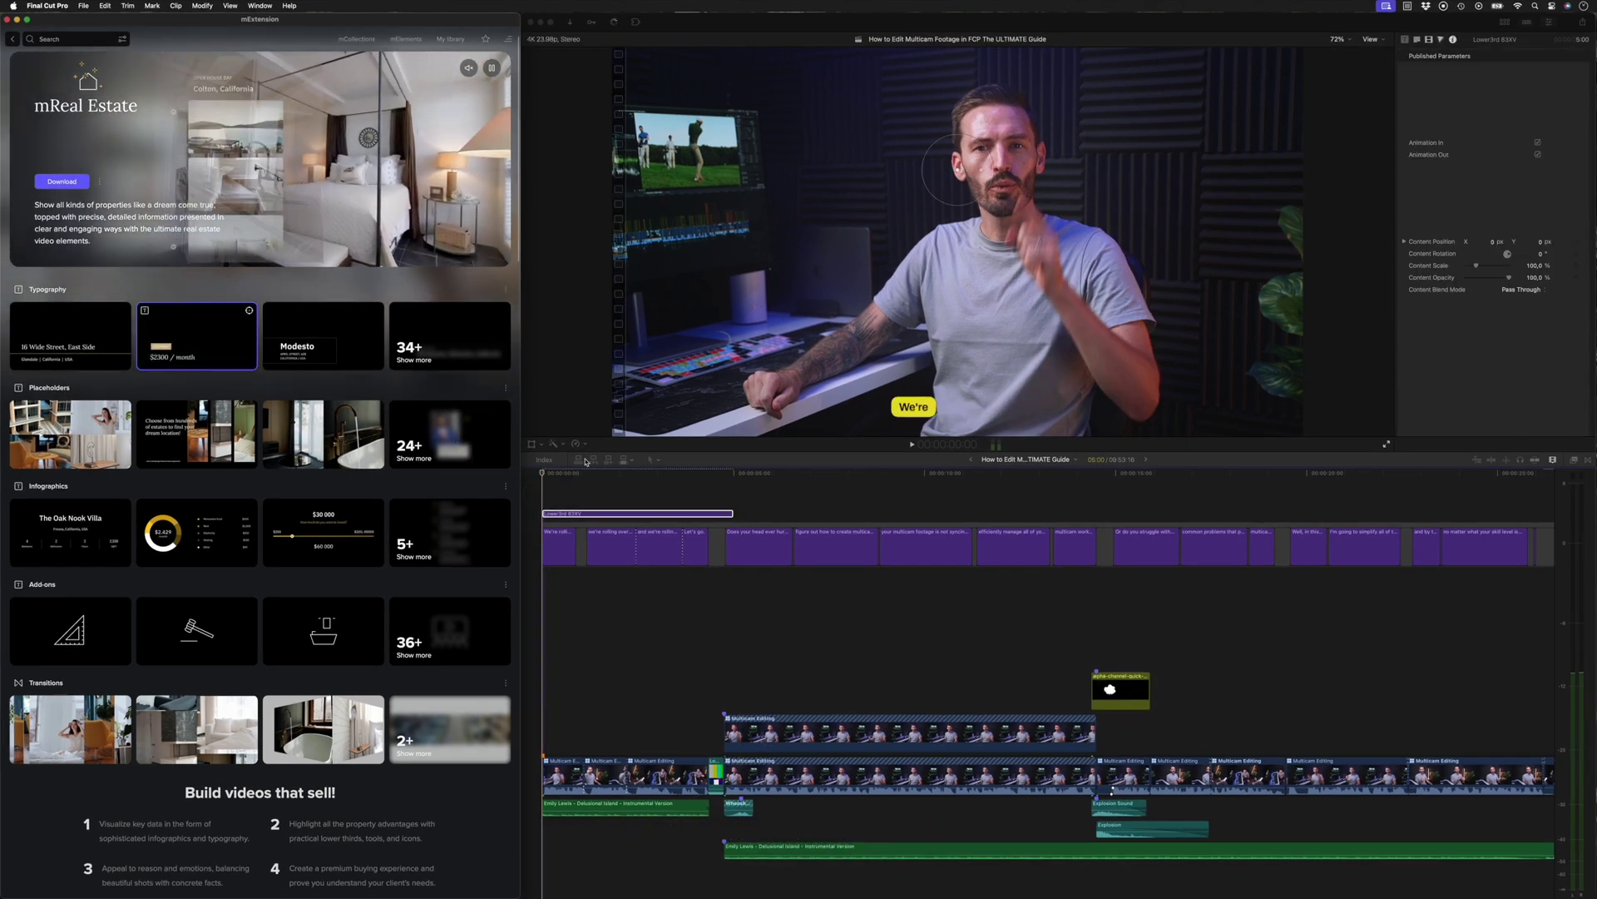
pyautogui.moveTo(712, 307)
pyautogui.mouseDown()
pyautogui.moveTo(663, 320)
pyautogui.moveTo(705, 301)
pyautogui.moveTo(661, 307)
pyautogui.mouseUp()
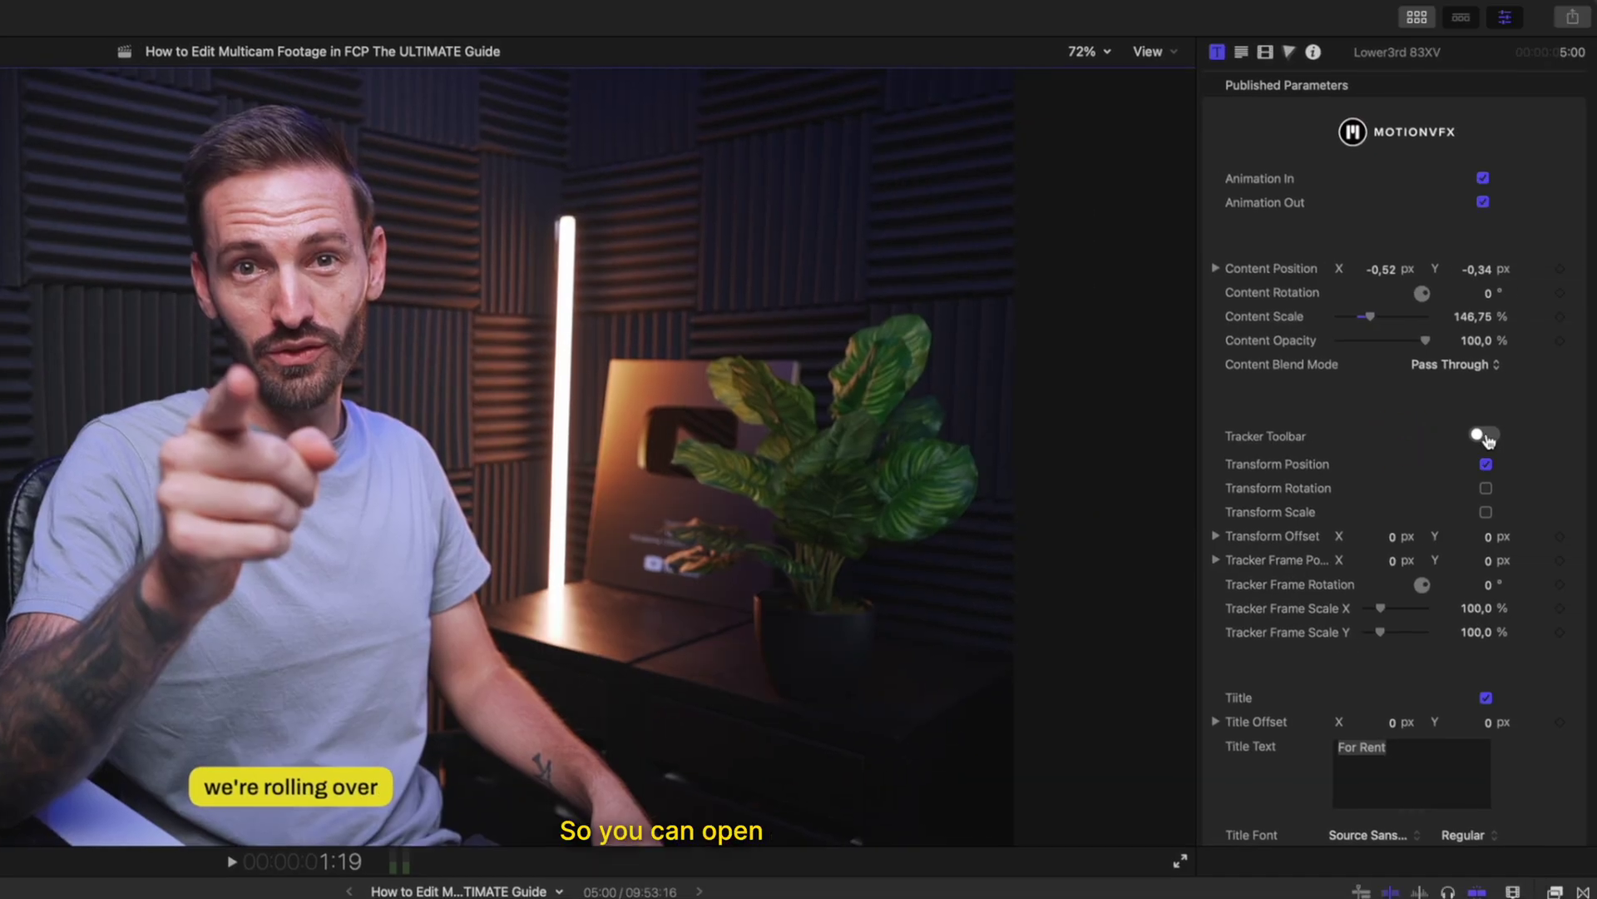
# Turn on motion tracking for the For Rent lower third and move the tracker up-right
pyautogui.click(1485, 435)
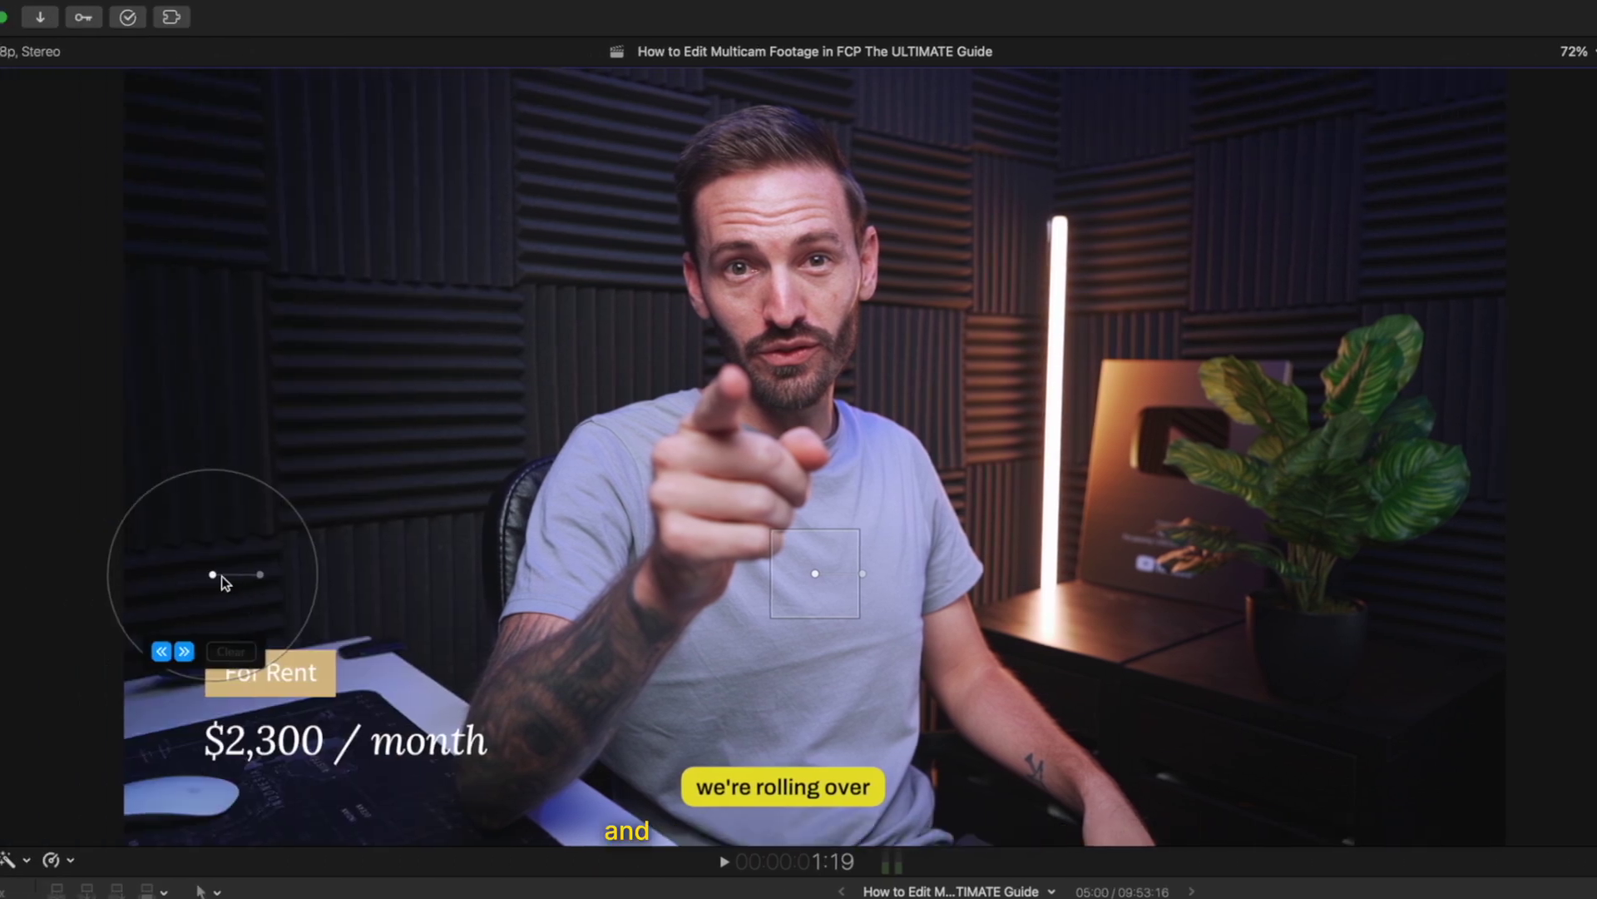
pyautogui.moveTo(224, 583); pyautogui.dragTo(256, 548)
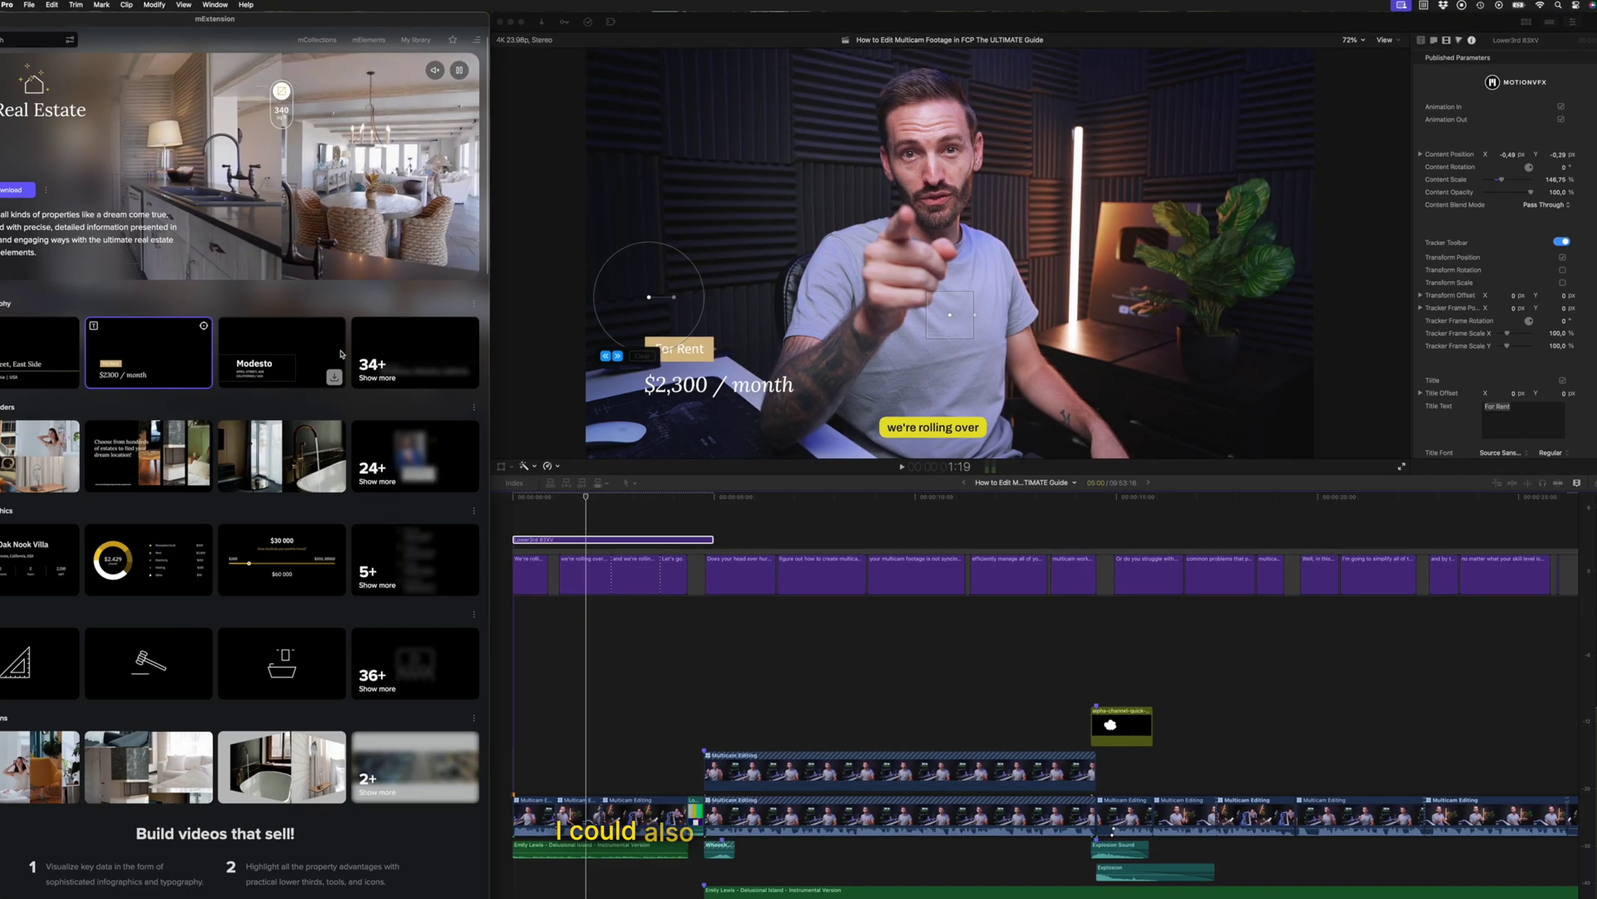
pyautogui.scroll(-2, 374, 383)
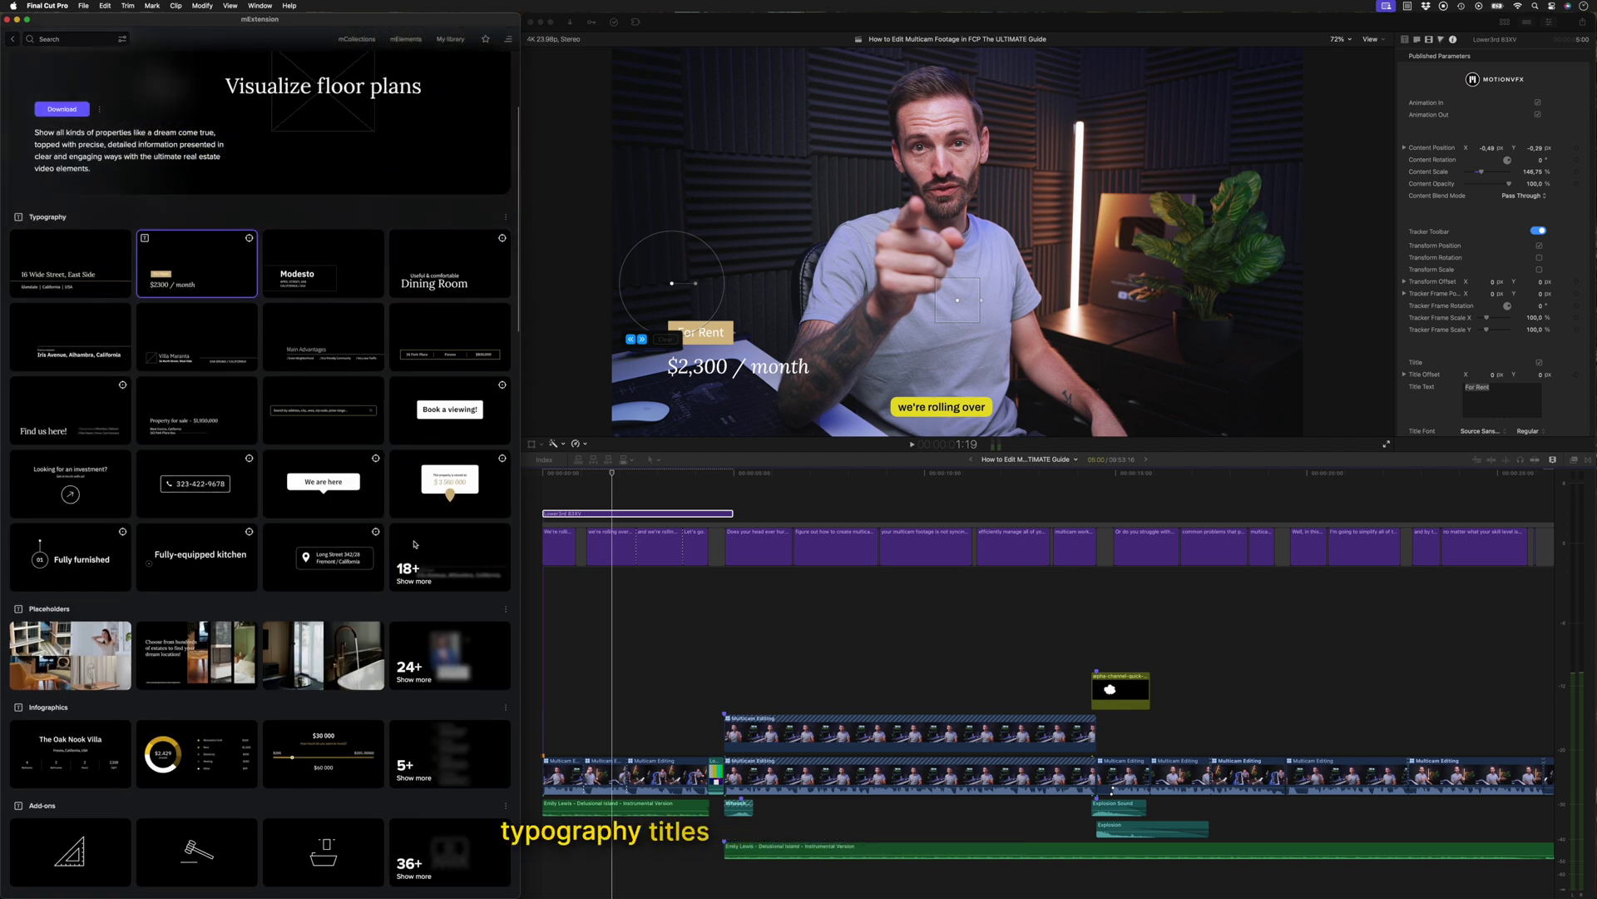
pyautogui.scroll(-2, 431, 467)
# Add another real-estate title from the full Typography list above the storyline
pyautogui.click(431, 467)
pyautogui.scroll(-2, 285, 510)
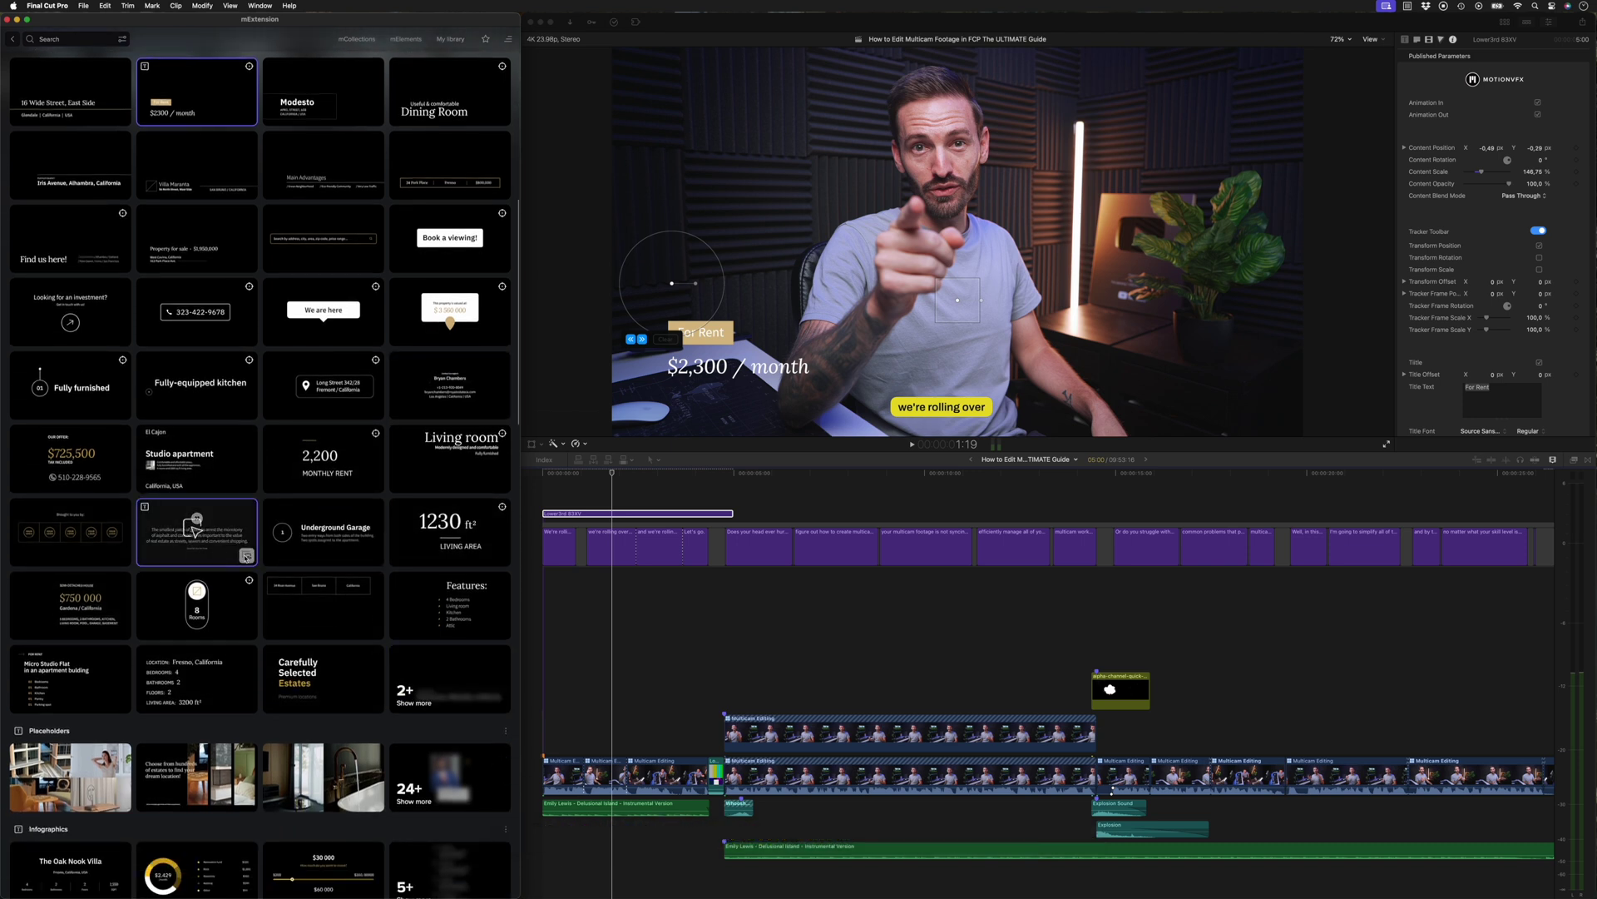
pyautogui.moveTo(719, 576); pyautogui.dragTo(778, 504)
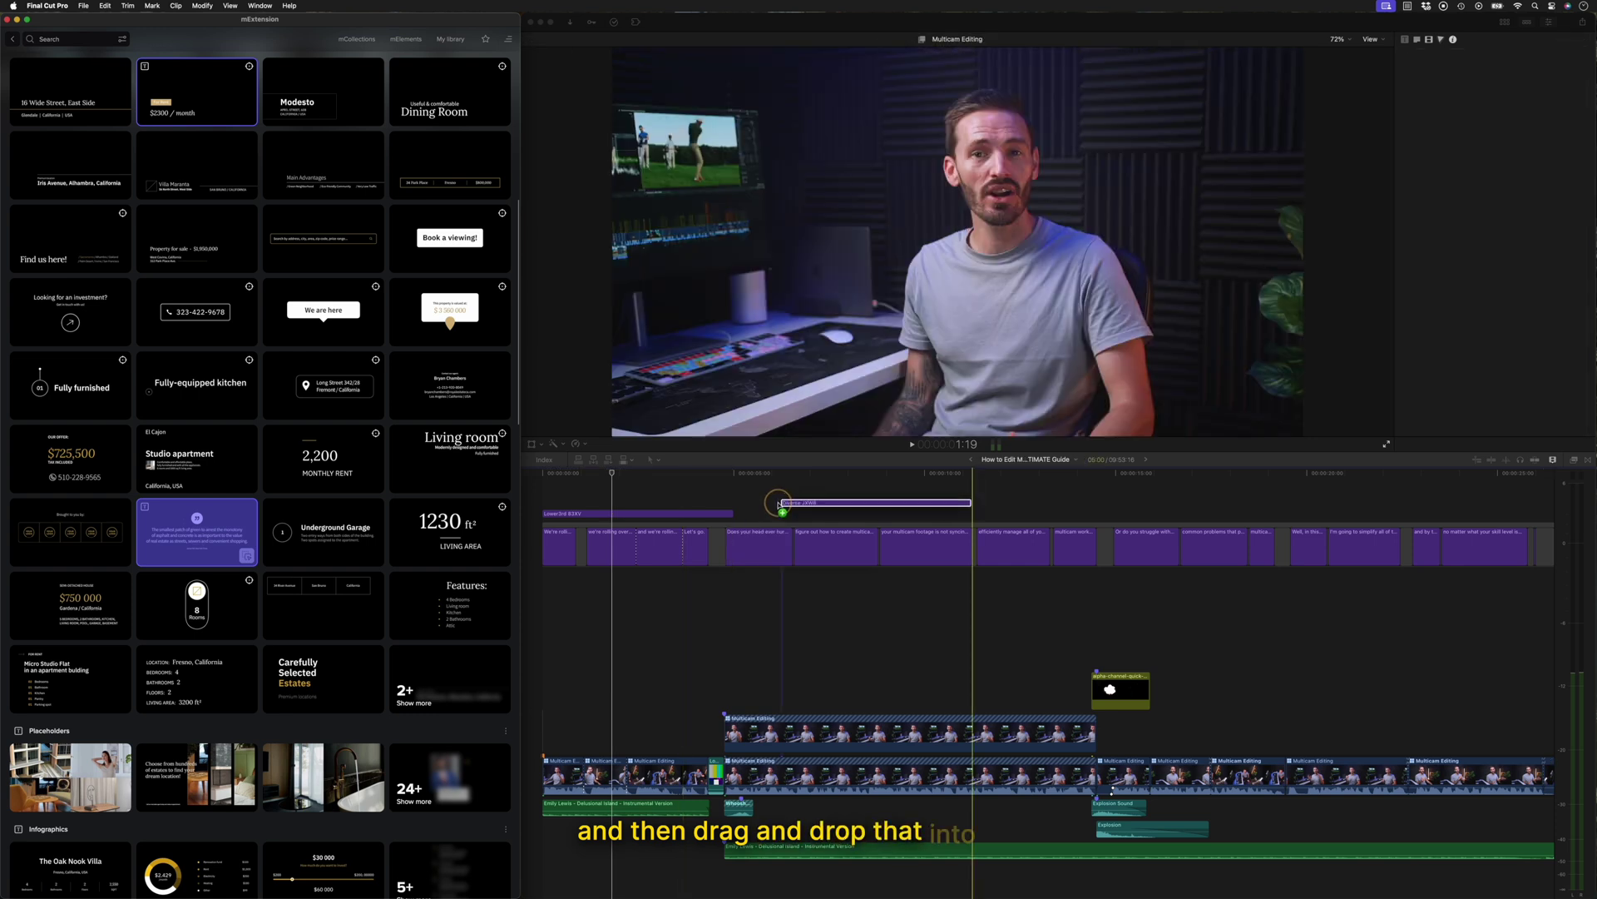
# Delete both added title clips and return to the collections overview
pyautogui.click(838, 475)
pyautogui.moveTo(982, 491); pyautogui.dragTo(582, 520)
pyautogui.press('Delete')
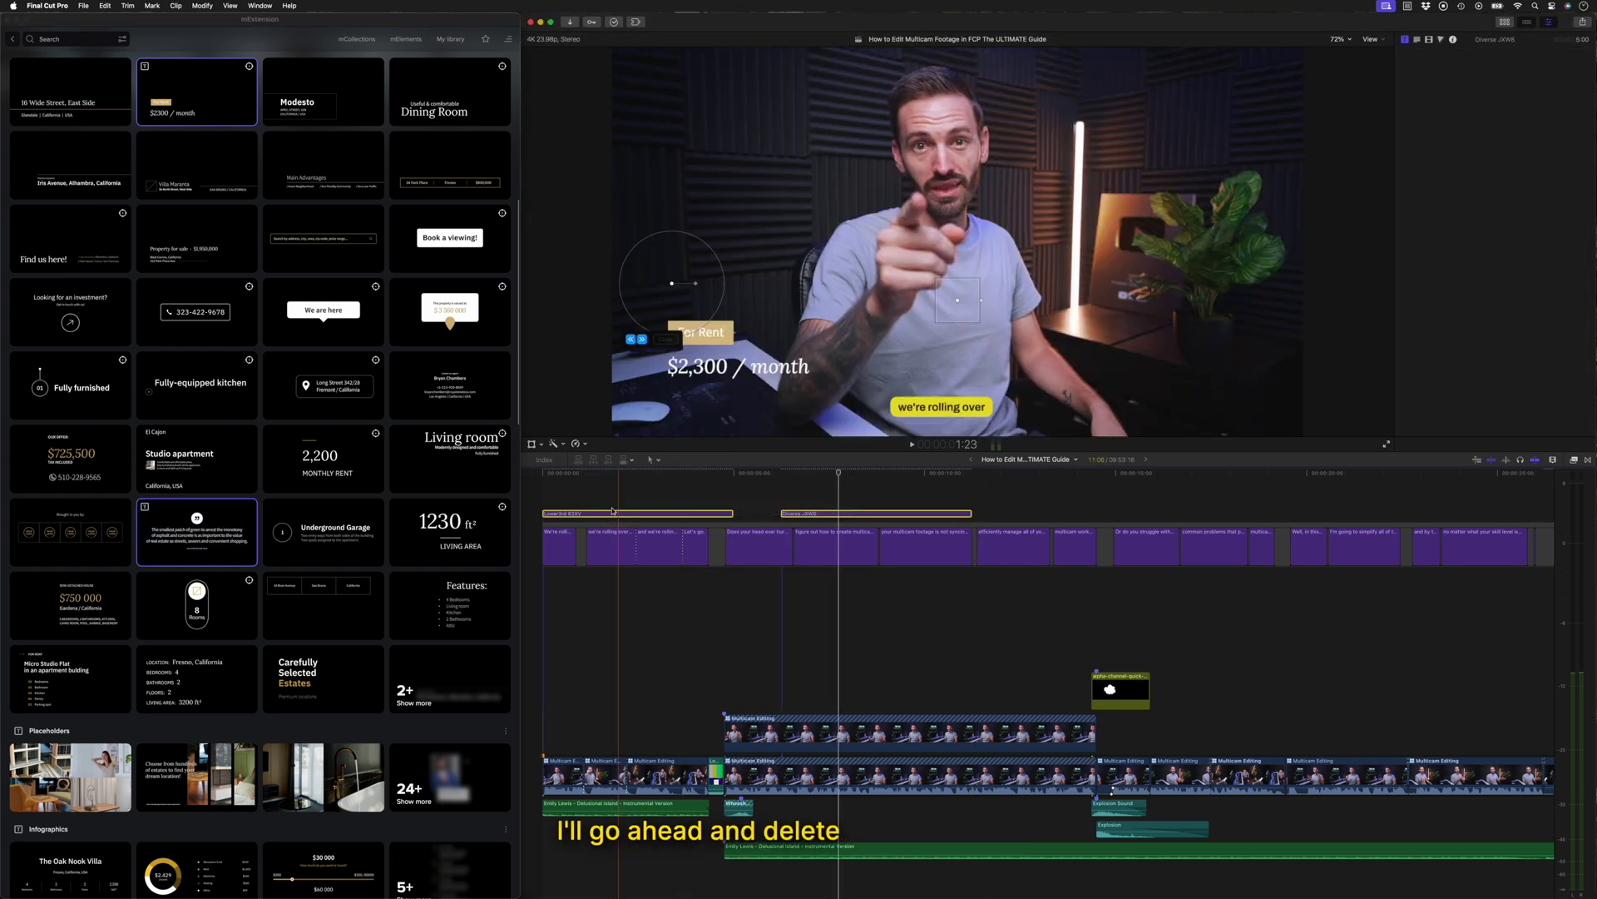
pyautogui.click(12, 39)
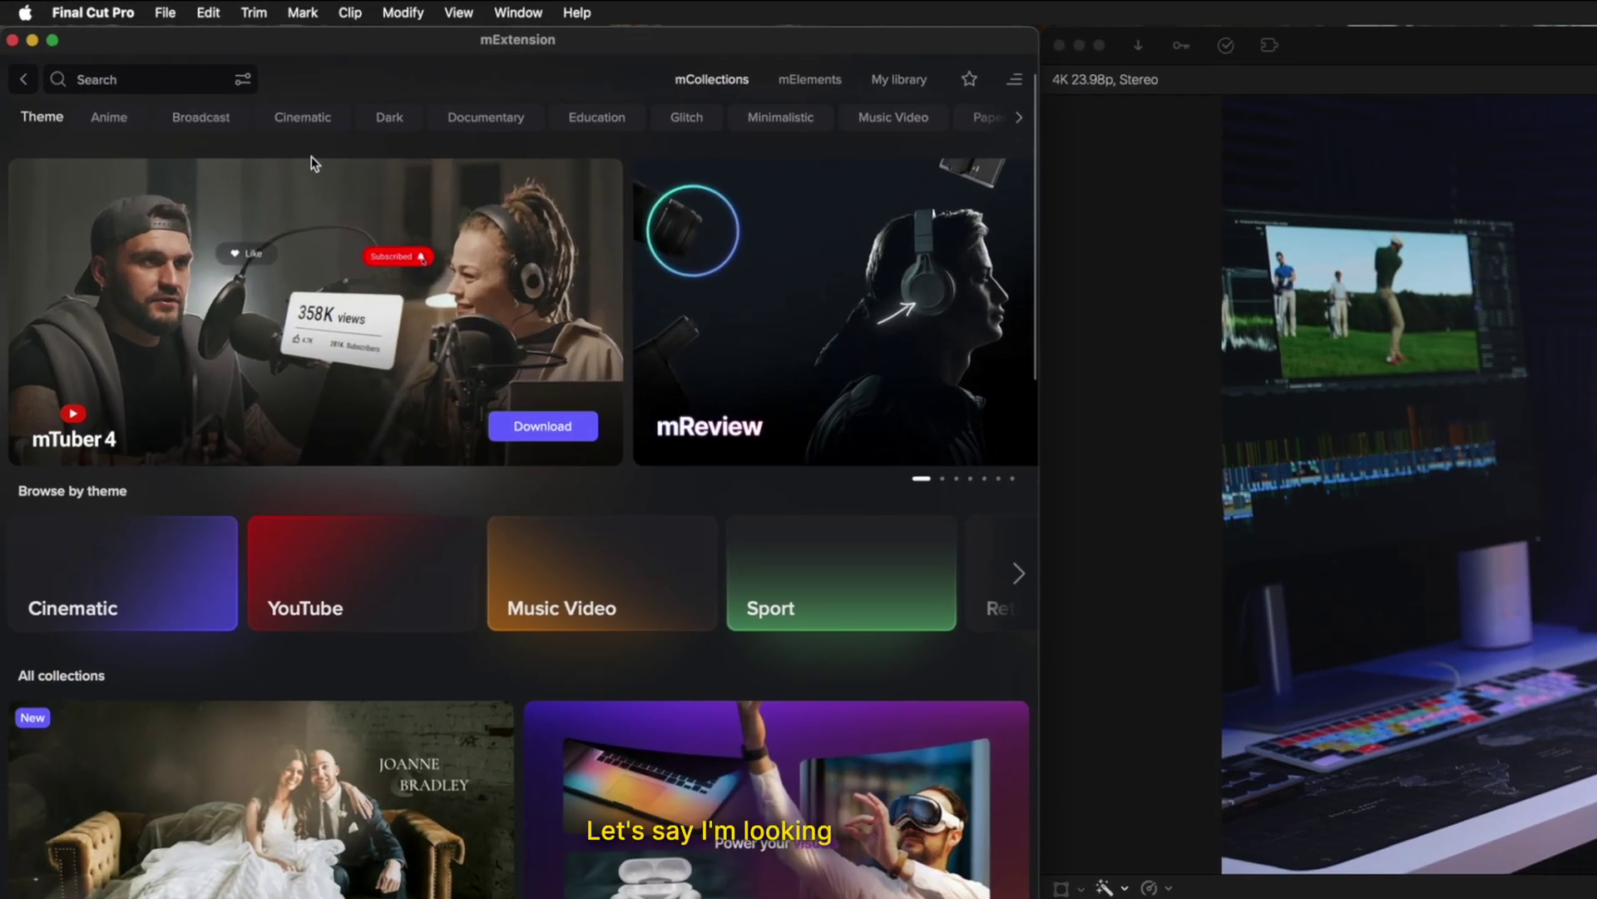
# Add the first mDrama overlay effect from the Cinematic theme above the titles
pyautogui.click(304, 117)
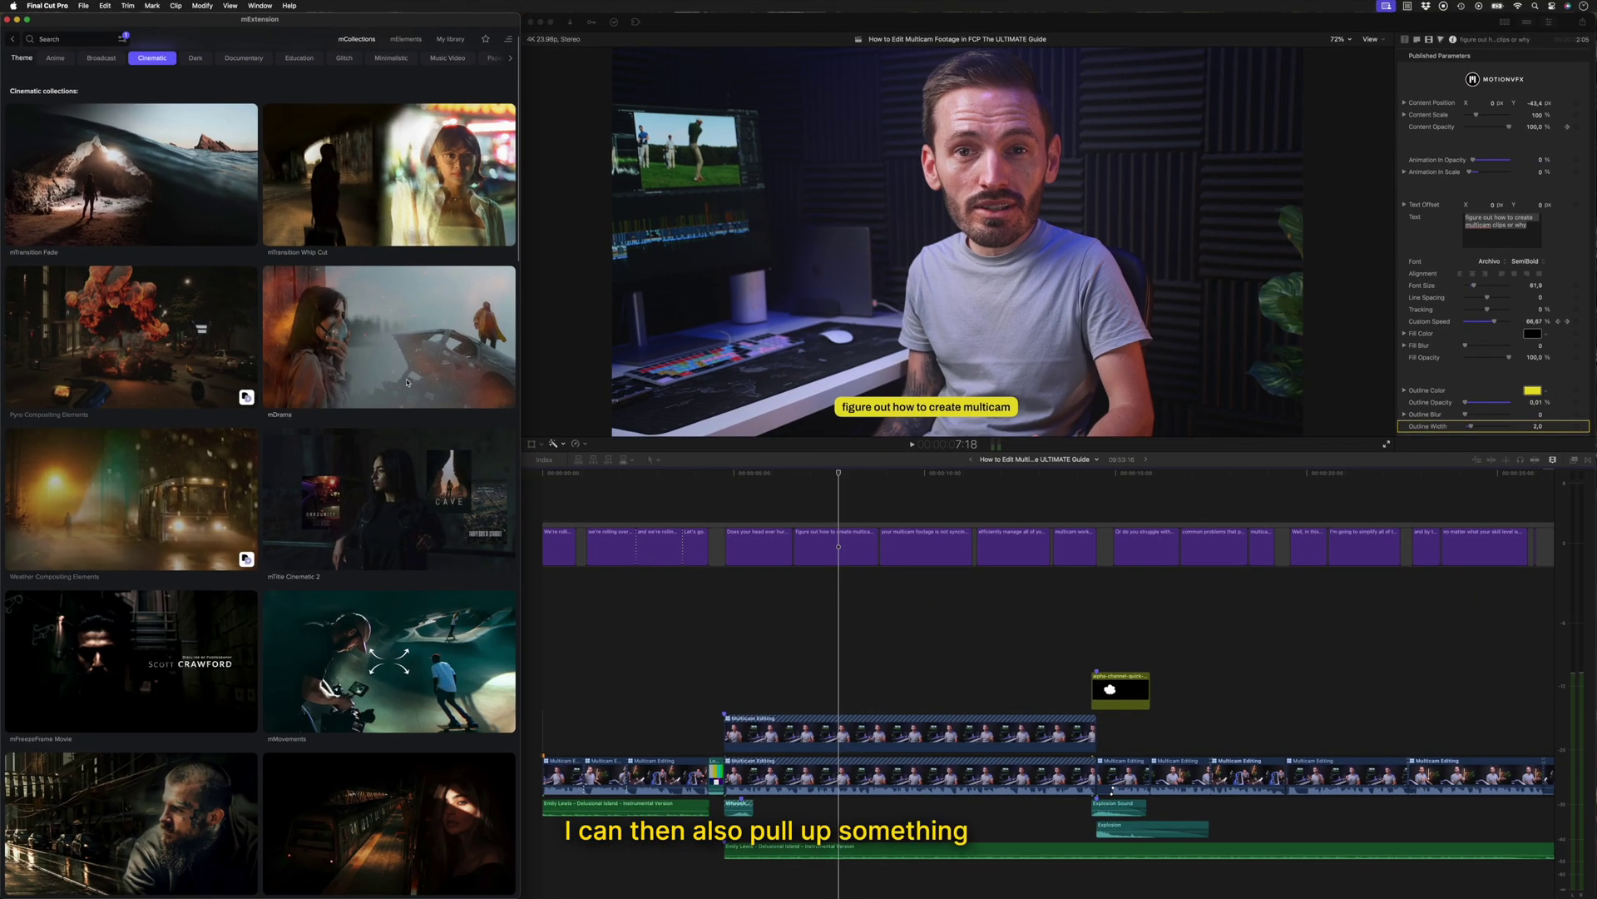
pyautogui.click(364, 357)
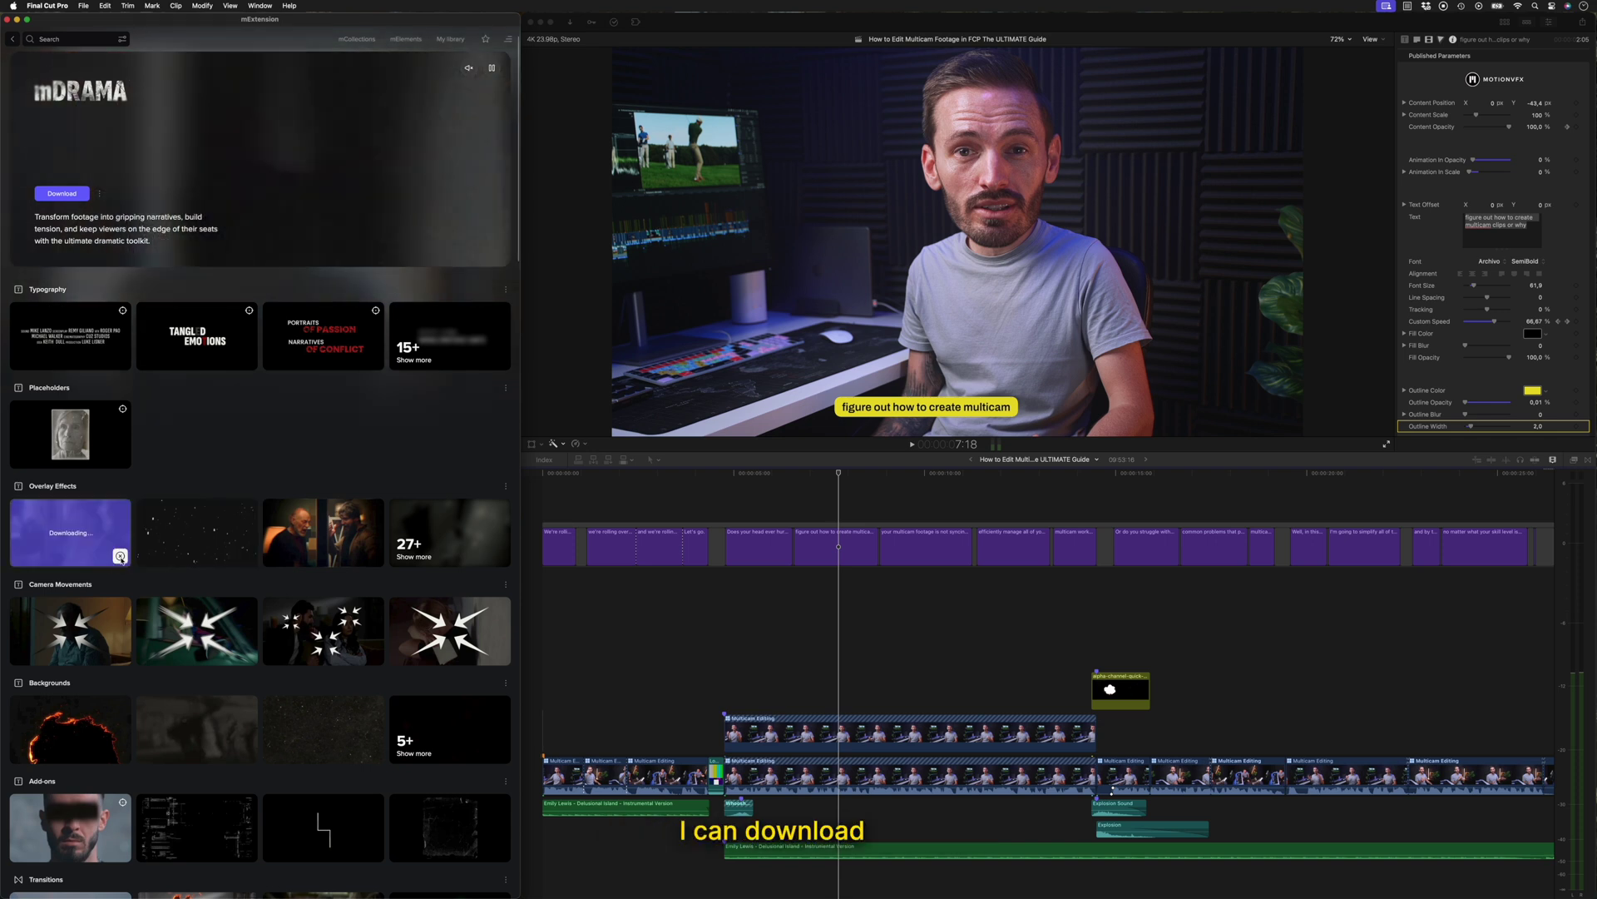
pyautogui.moveTo(73, 532); pyautogui.dragTo(630, 517)
# Play the project from the start to preview the overlay, then return to collections
pyautogui.press('Home')
pyautogui.press('space')
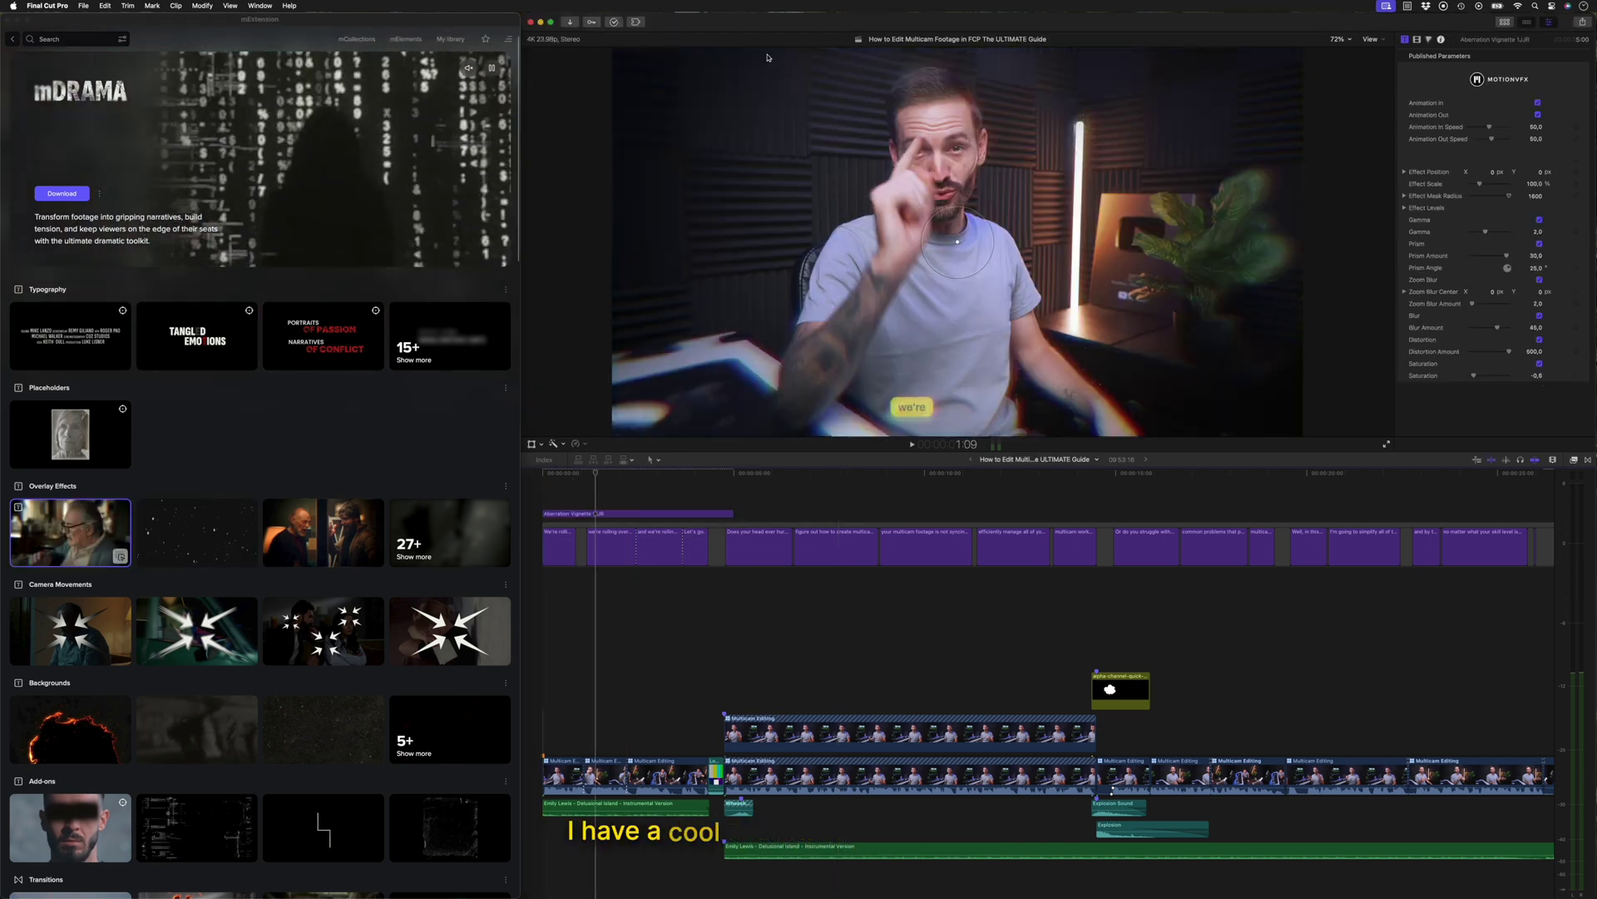
pyautogui.click(341, 40)
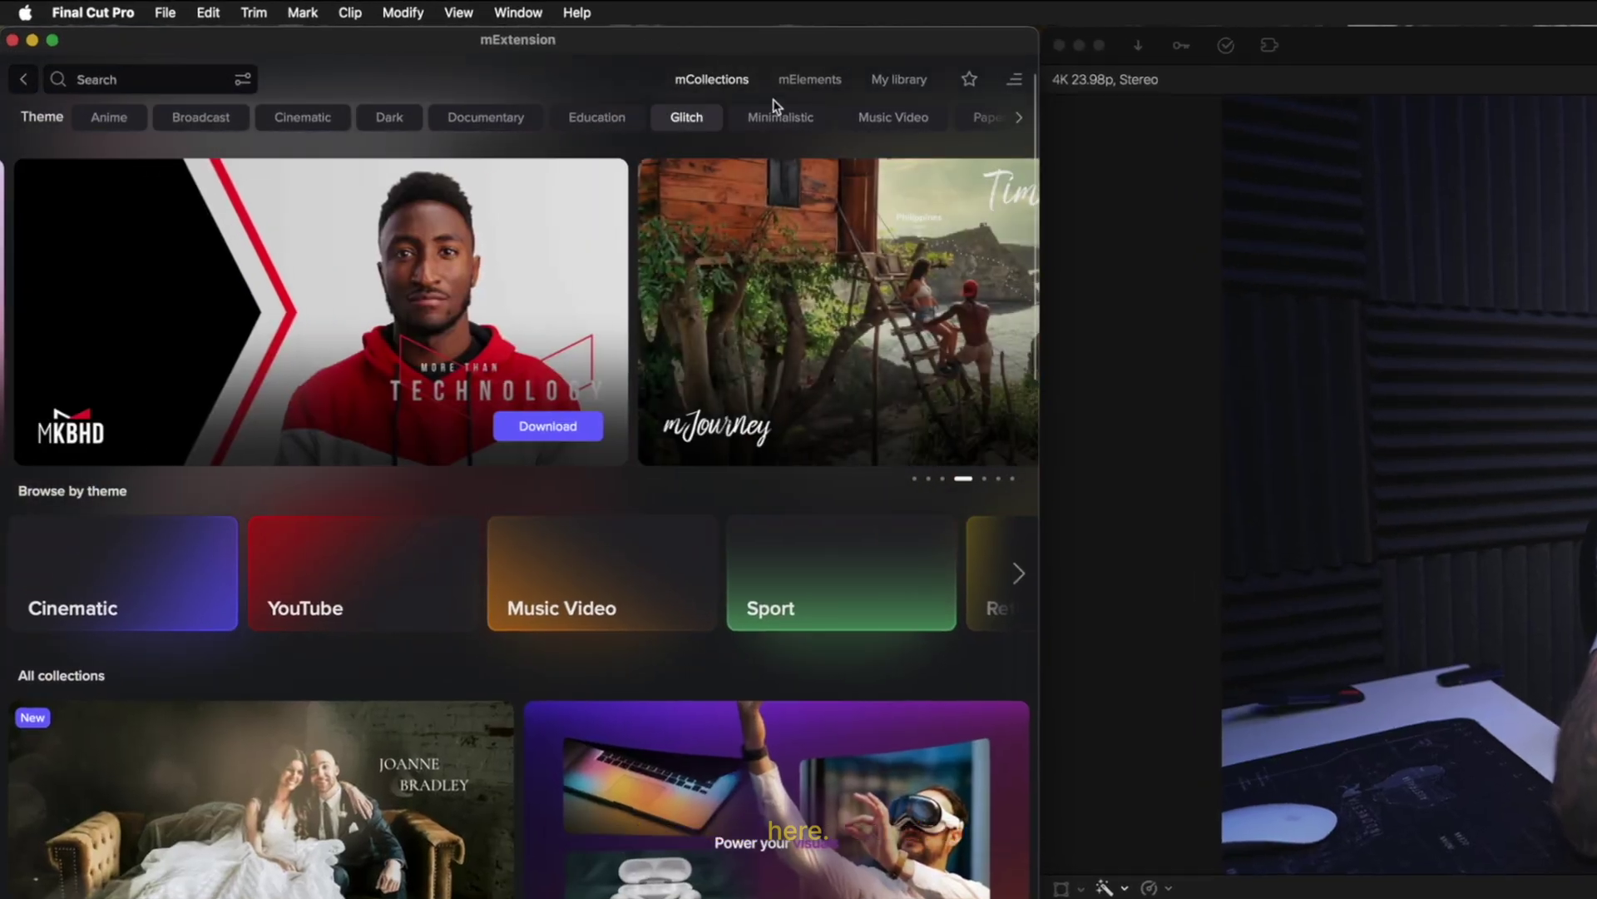
# Place a colorful light-leak overlay from mElements' full Overlay Effects list onto the timeline
pyautogui.click(821, 84)
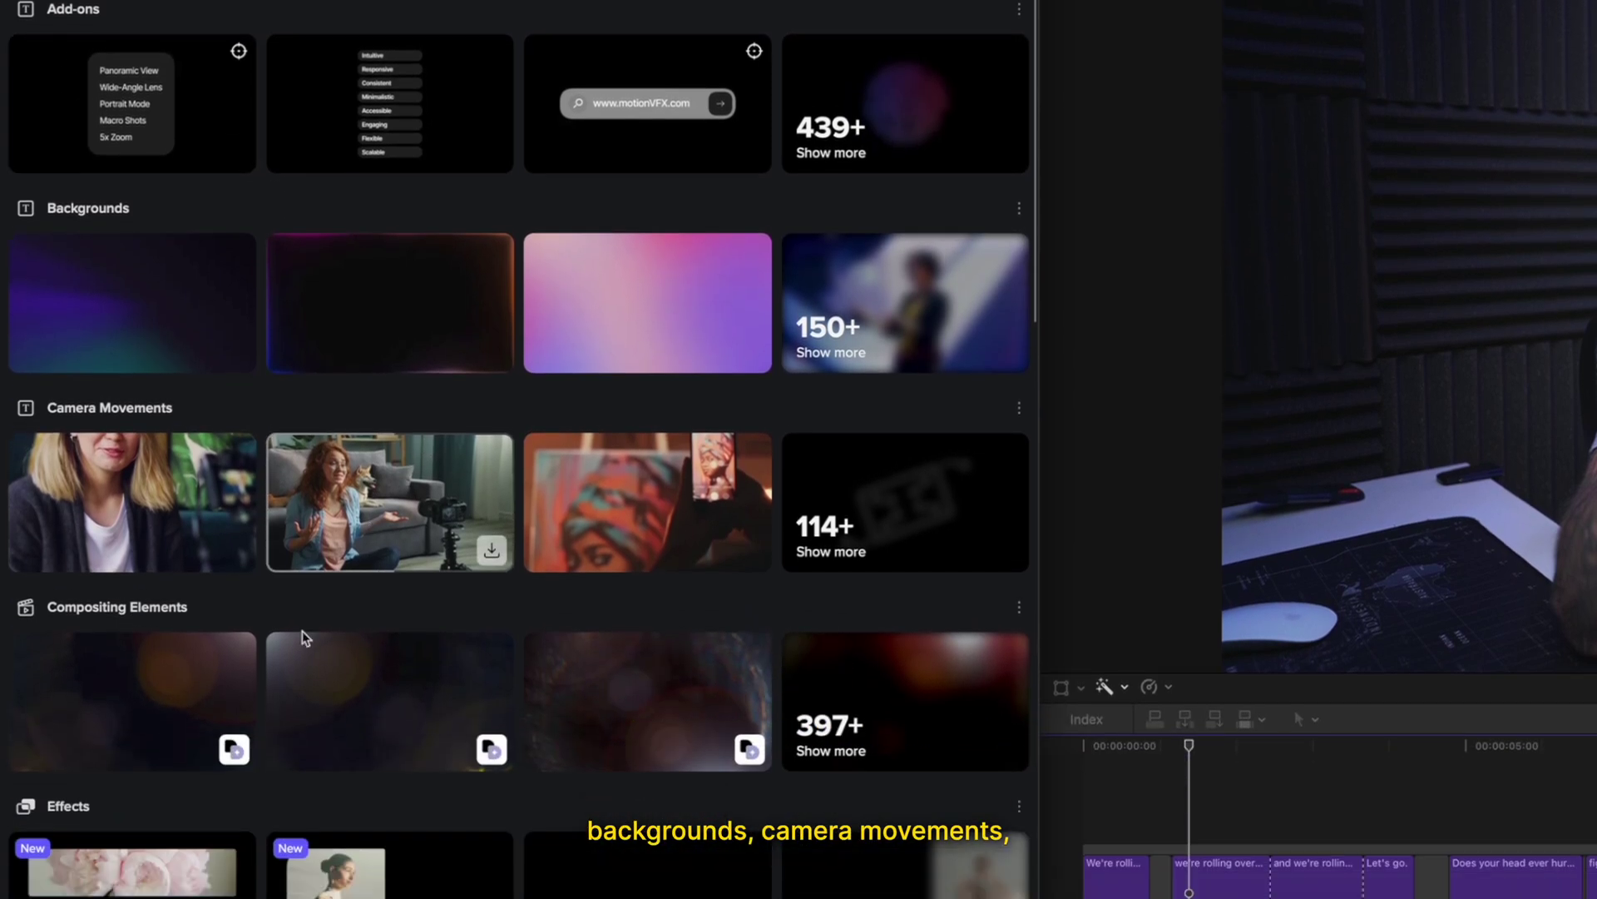
pyautogui.scroll(-10, 451, 824)
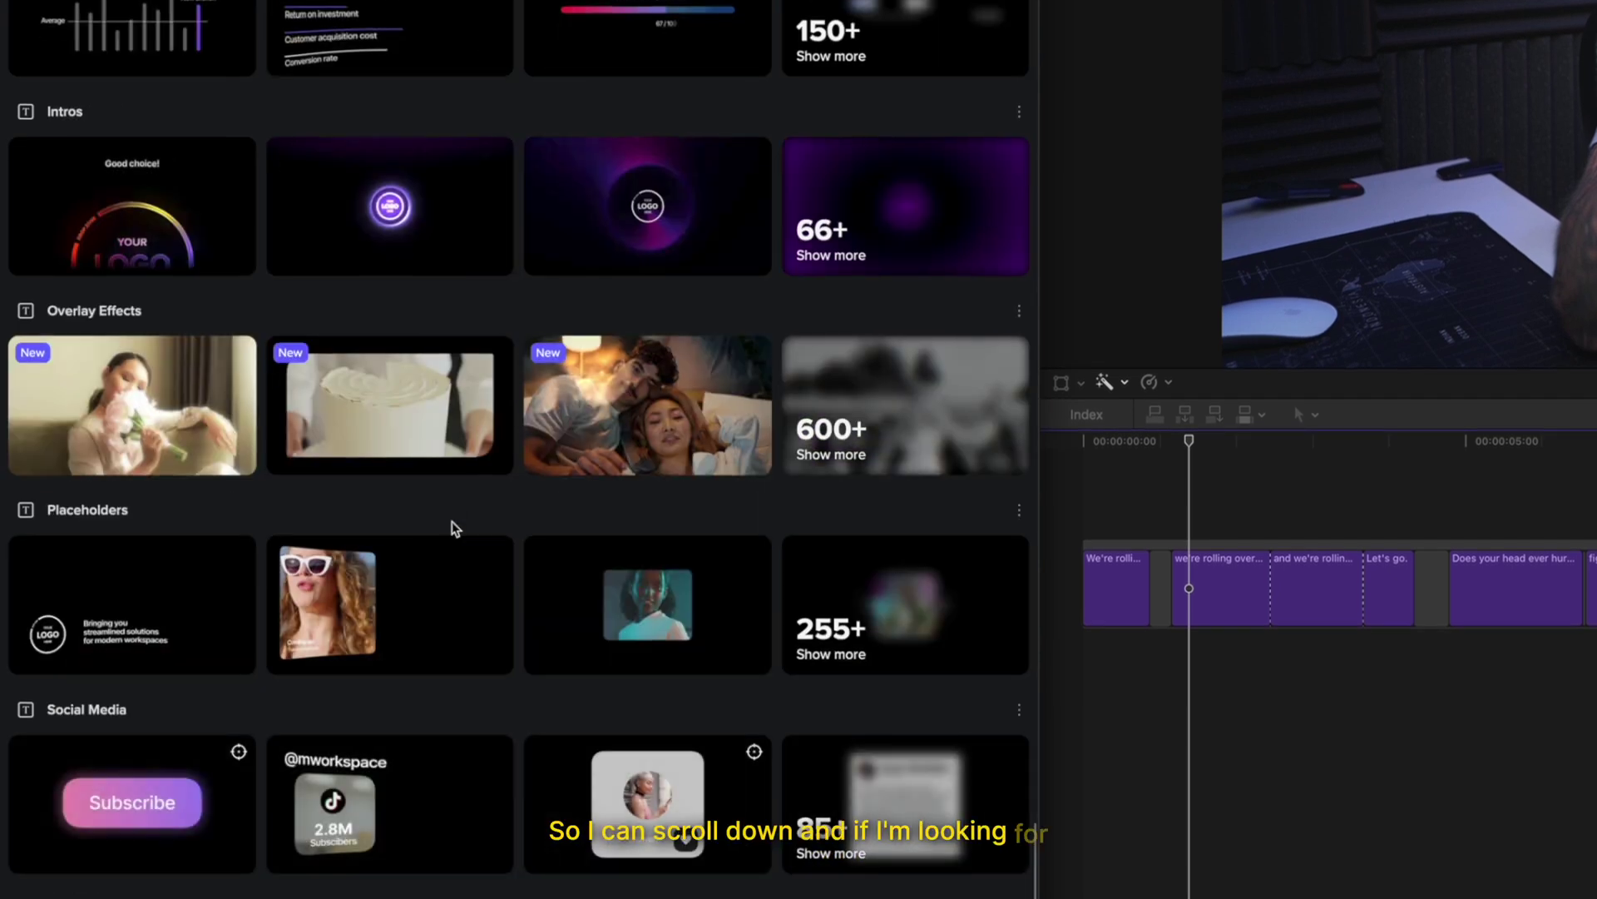
pyautogui.click(872, 425)
pyautogui.scroll(-2, 293, 532)
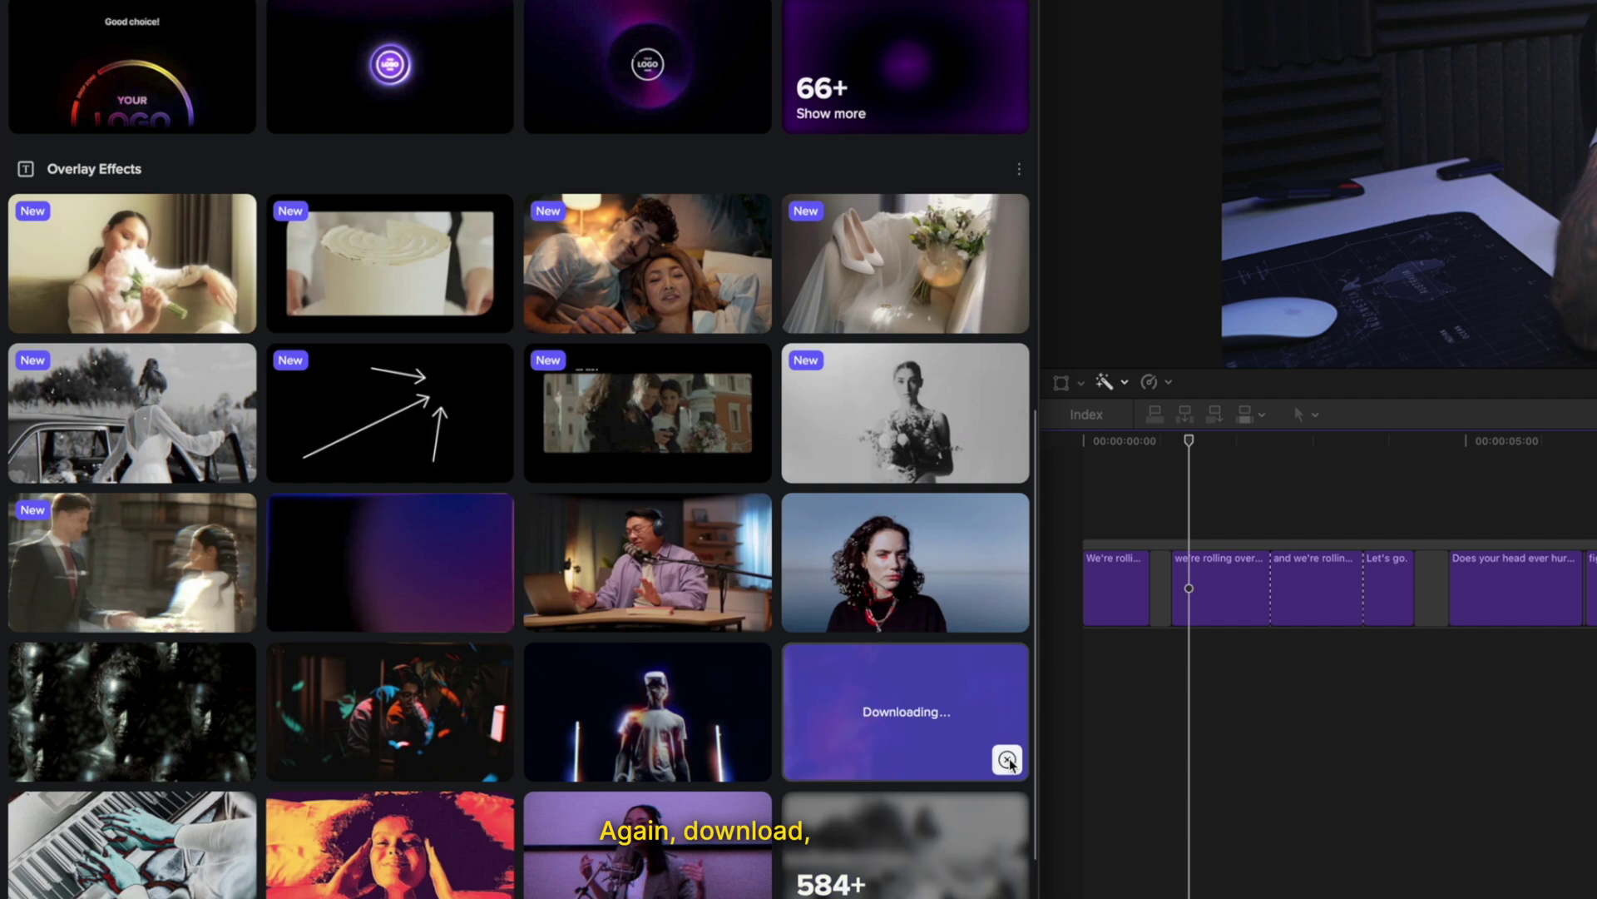
pyautogui.moveTo(891, 699); pyautogui.dragTo(1079, 488)
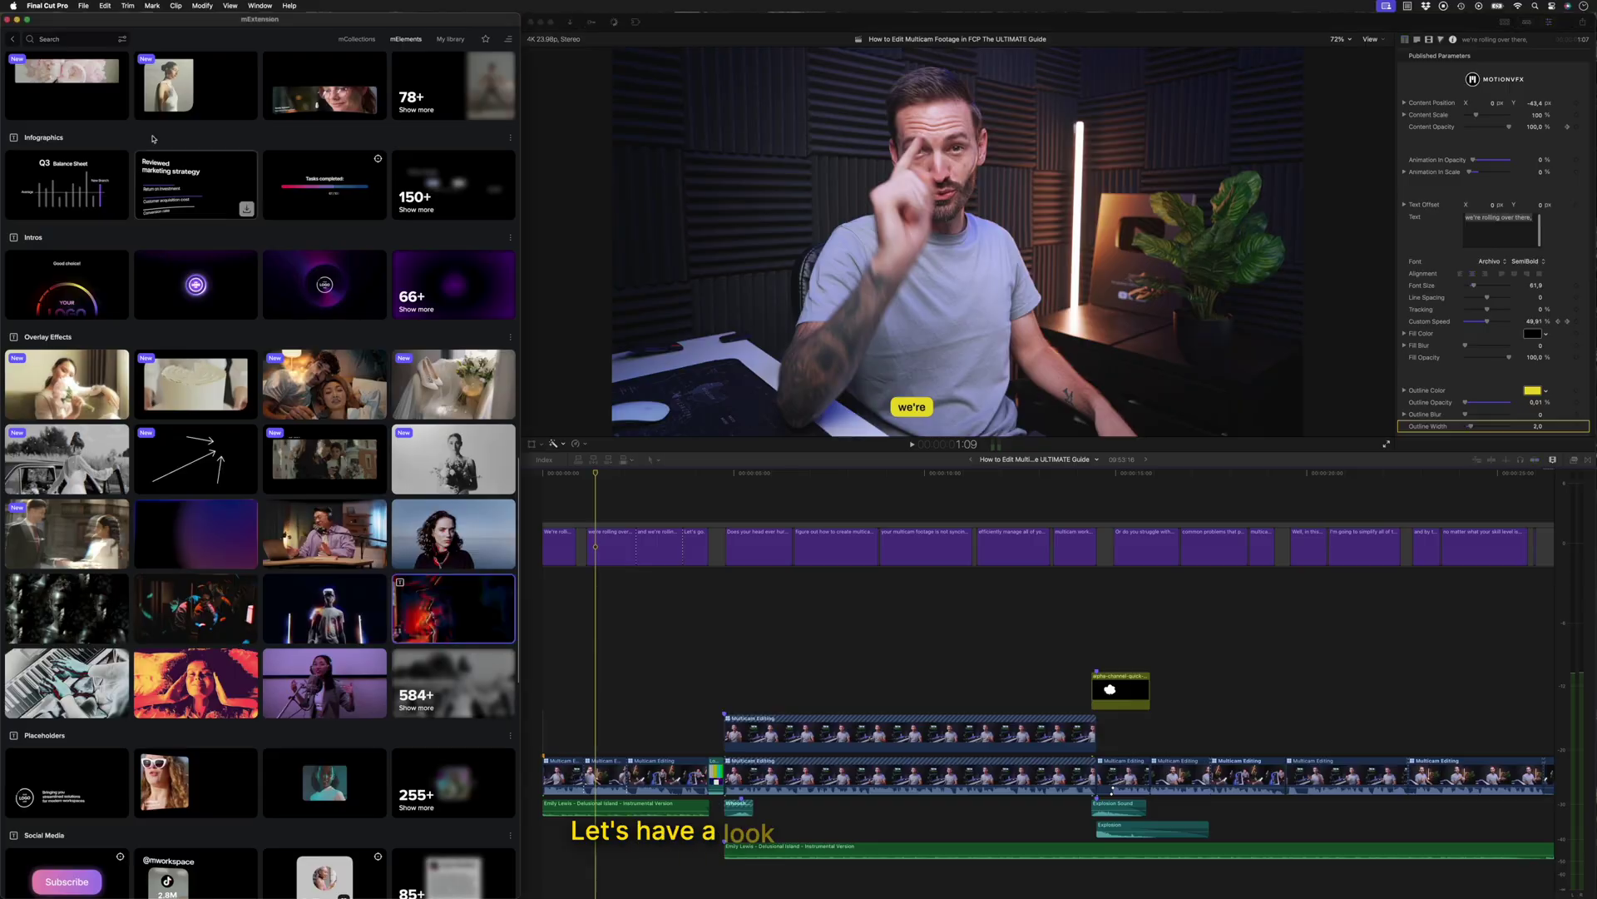
pyautogui.click(19, 45)
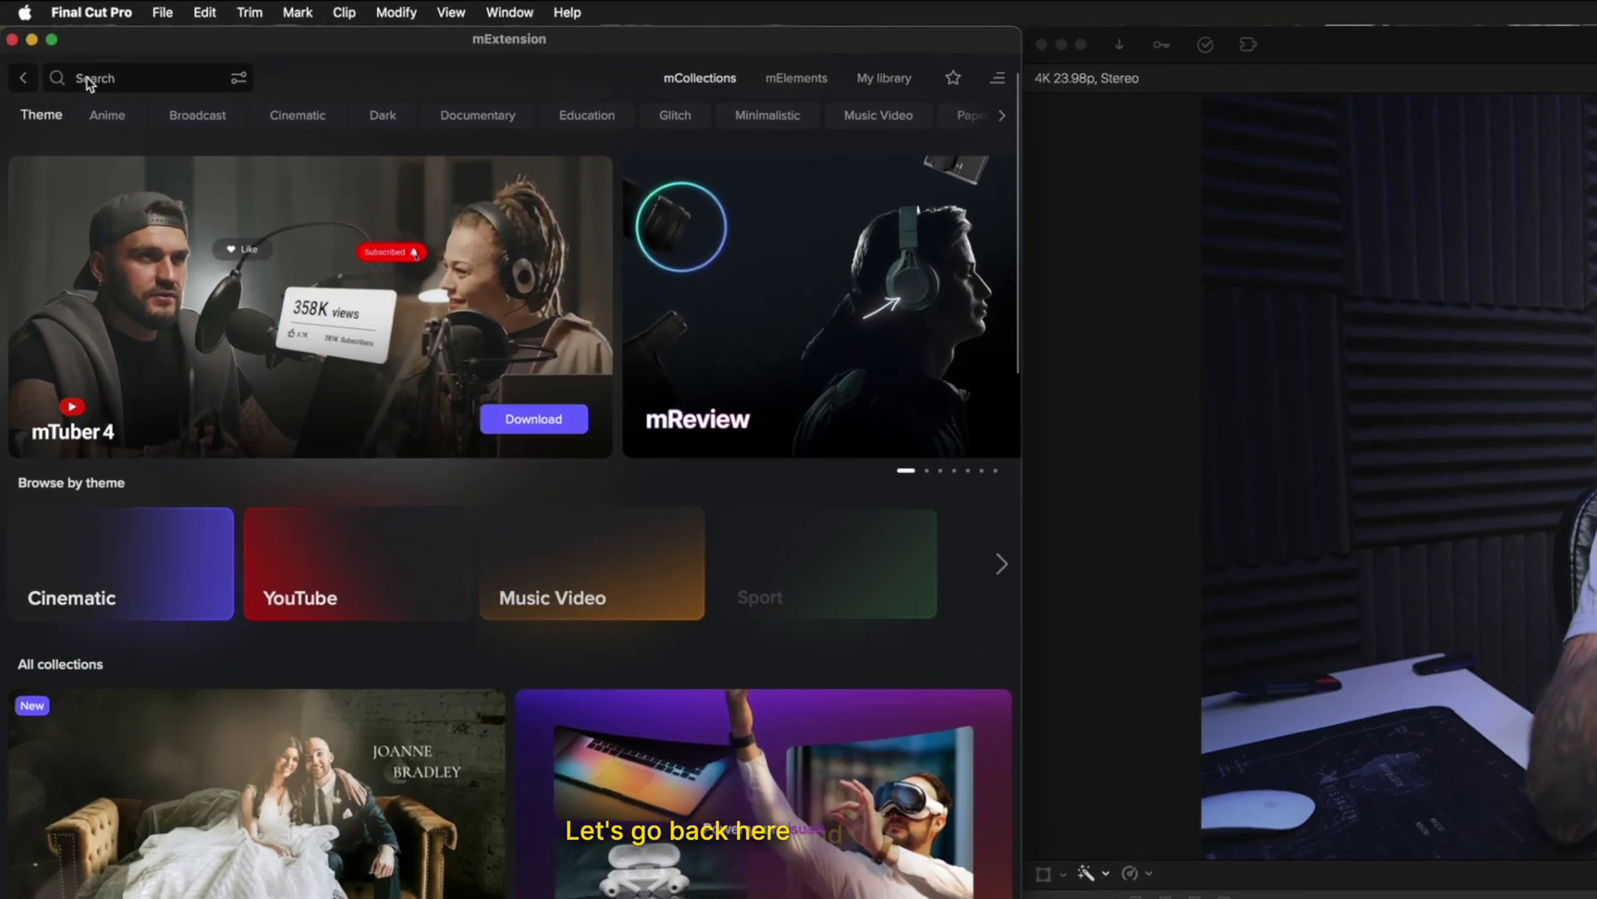
# Search for 'subscribe' and add the Subscribed button animation to favorites
pyautogui.click(44, 40)
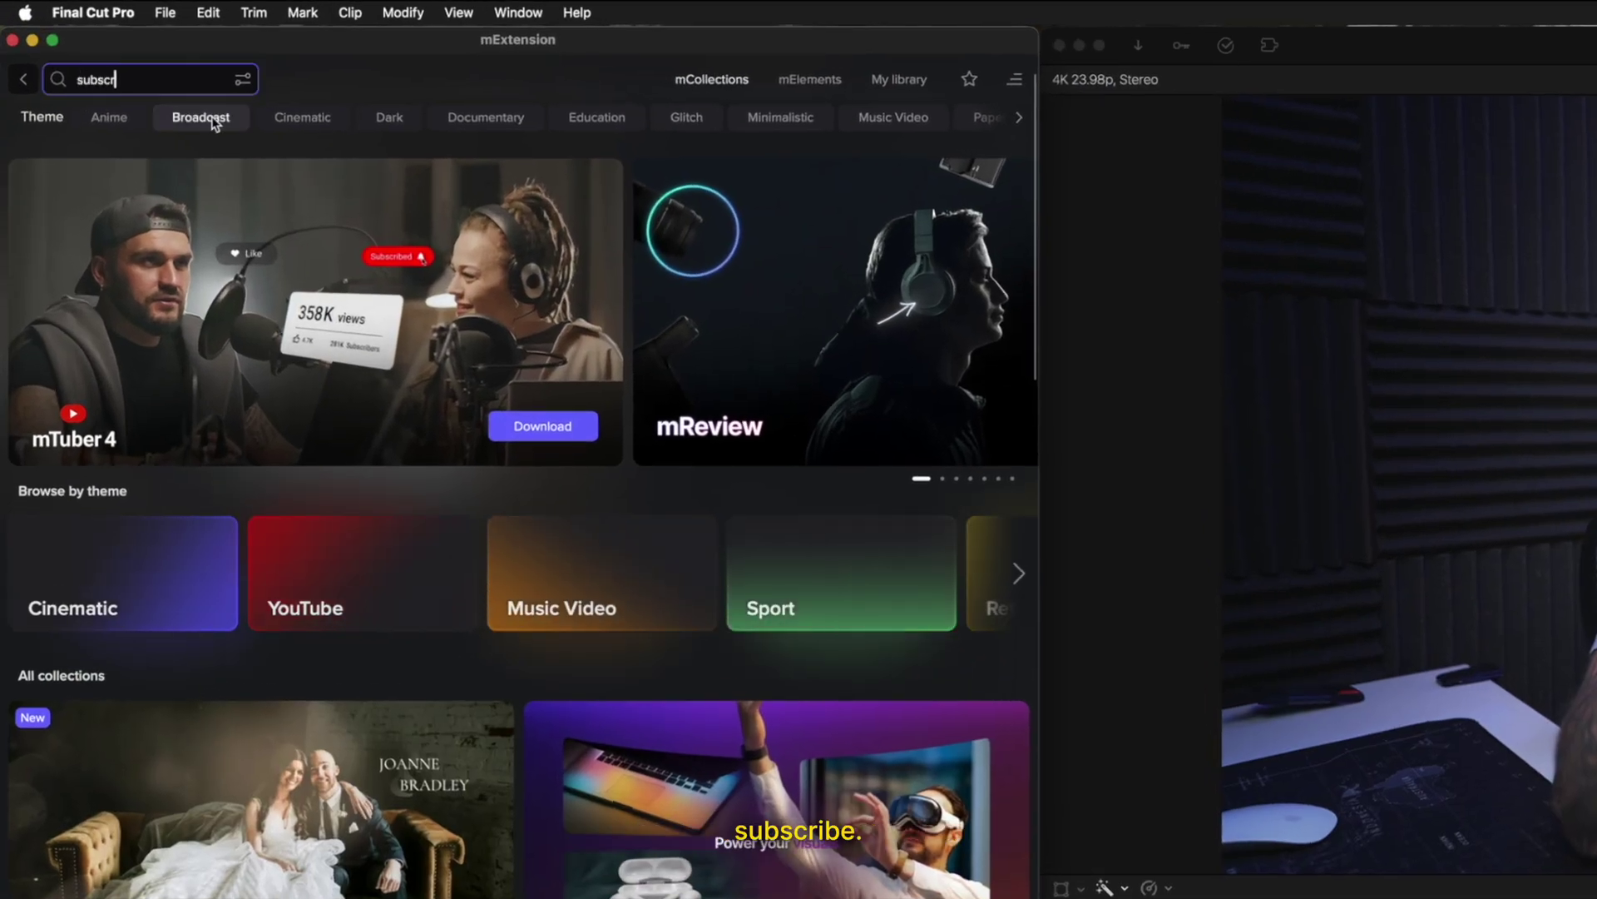
pyautogui.press('Return')
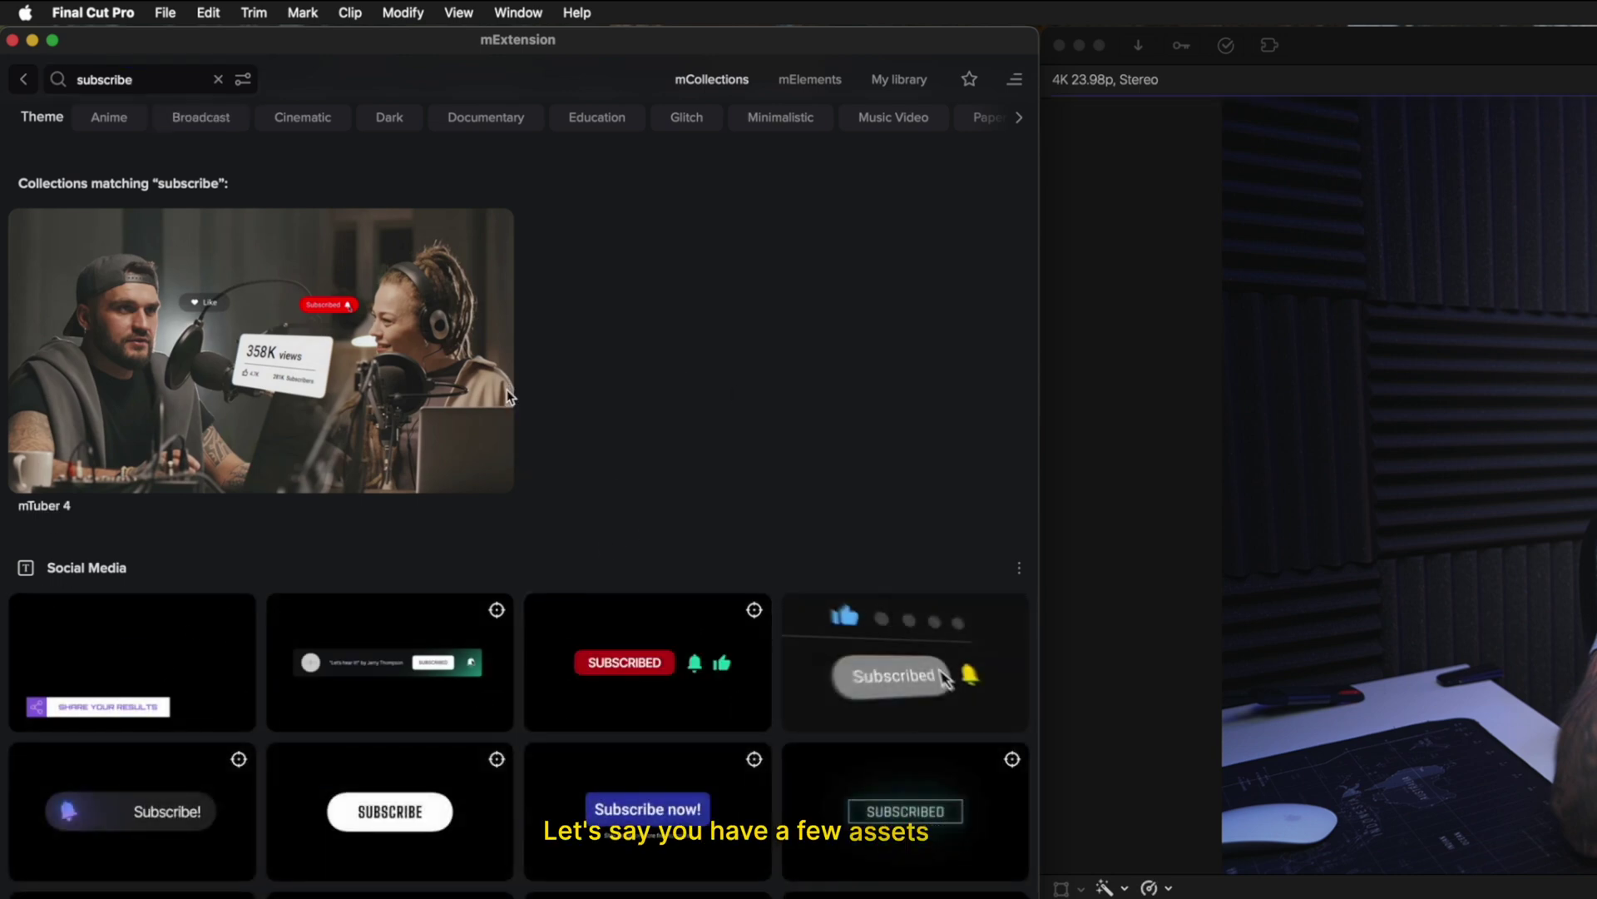
pyautogui.rightClick(970, 623)
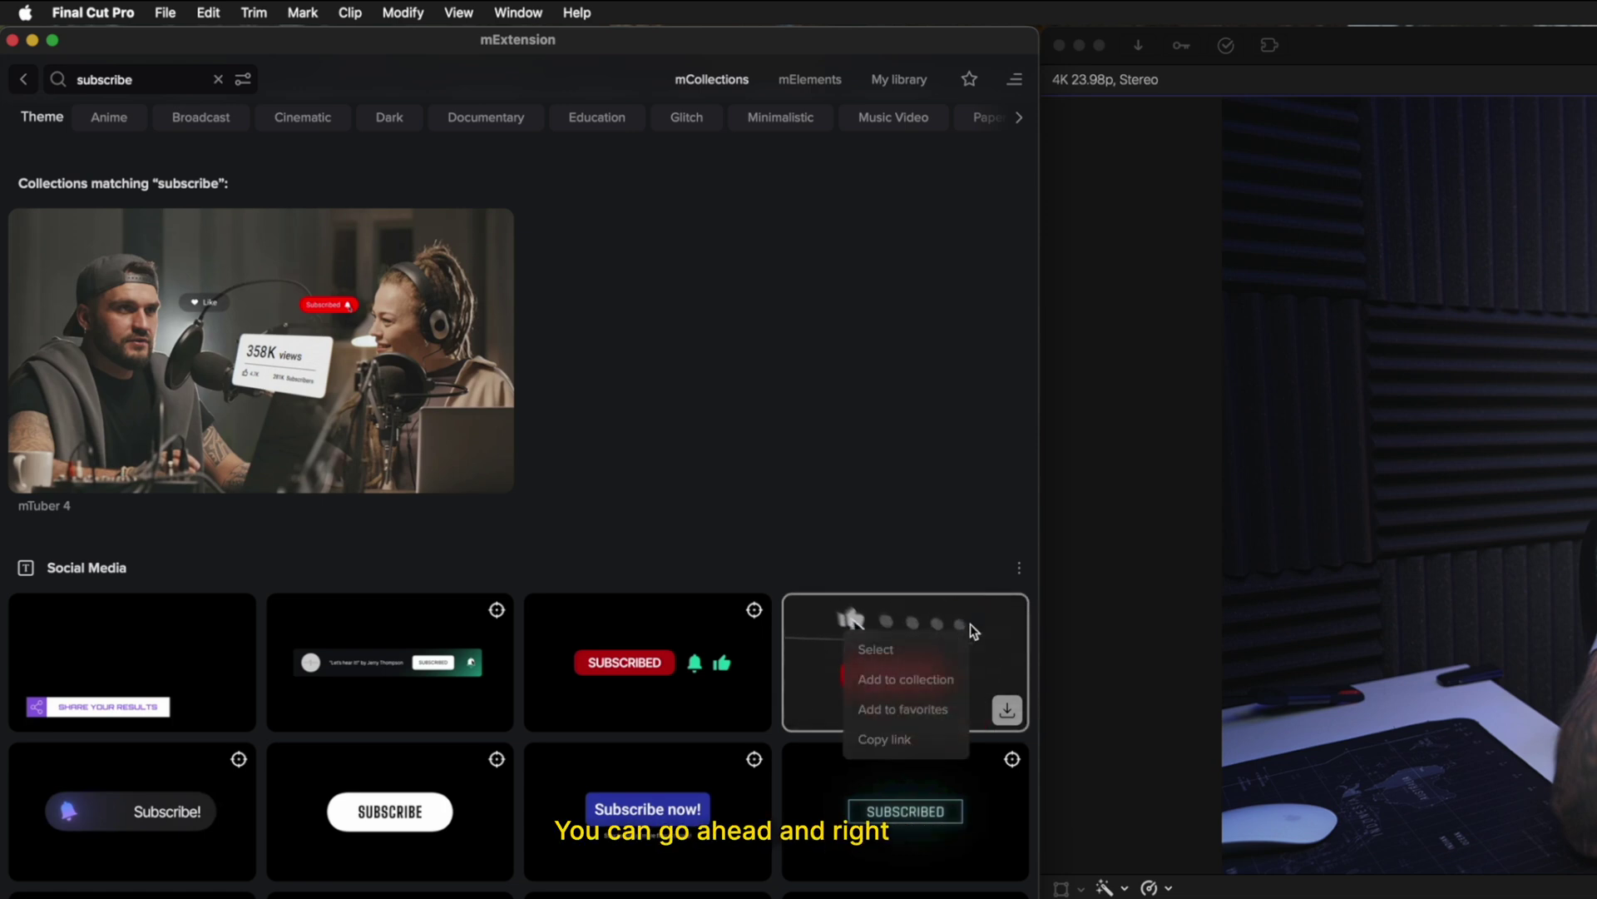
pyautogui.click(913, 714)
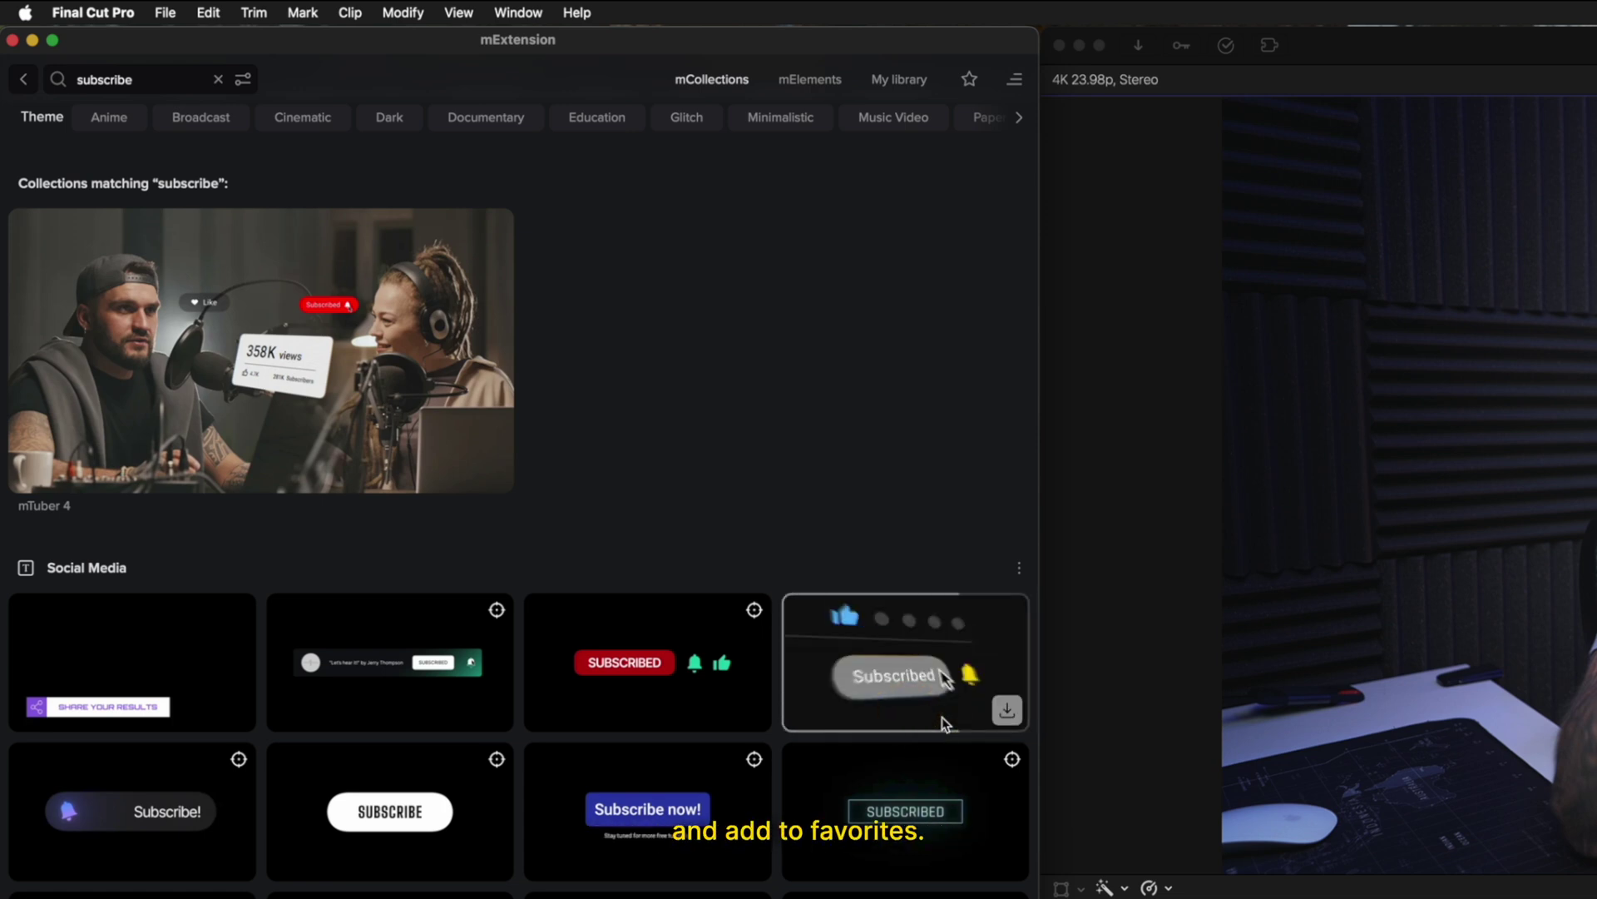
# Favorite the first Typography title, the podcast name title, in the mPodcast collection
pyautogui.click(23, 80)
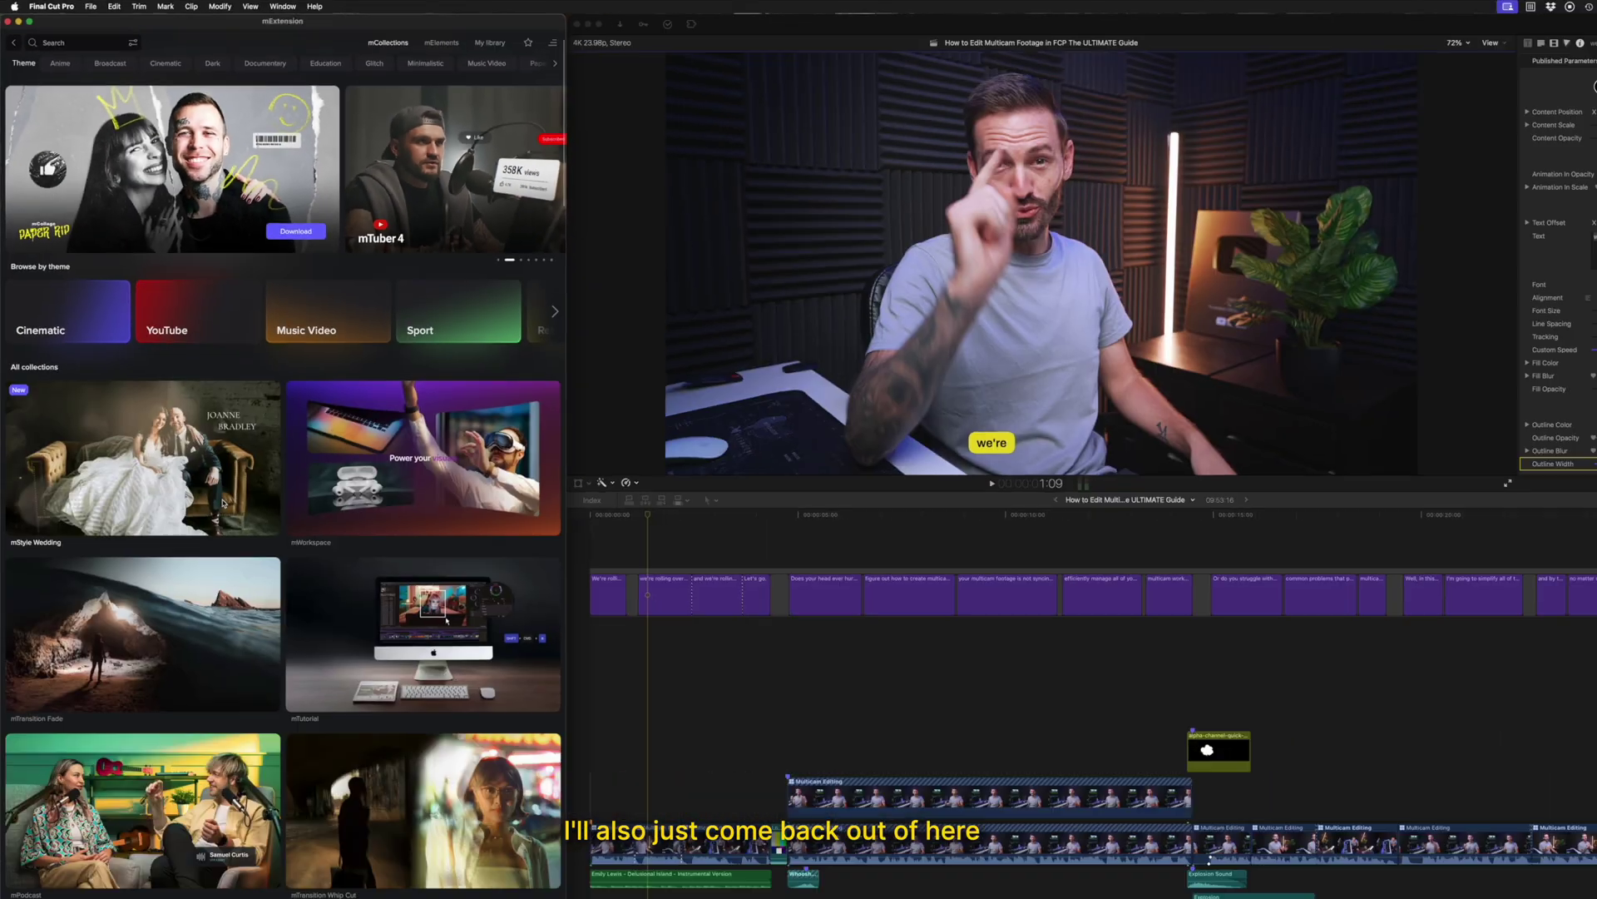
pyautogui.scroll(-3, 815, 890)
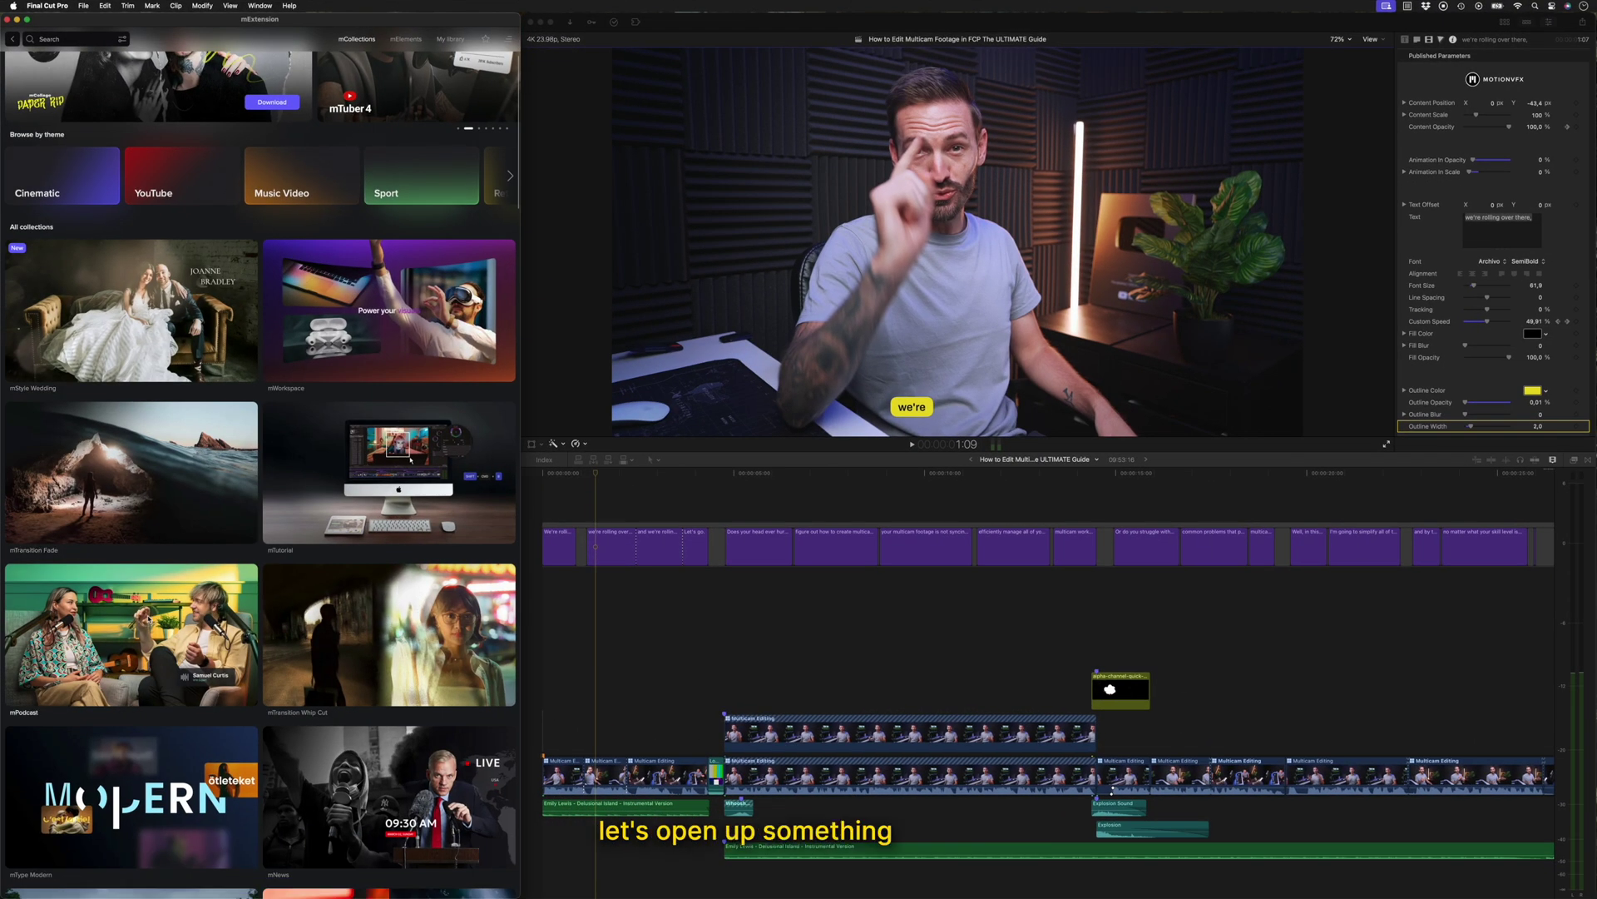
pyautogui.click(150, 620)
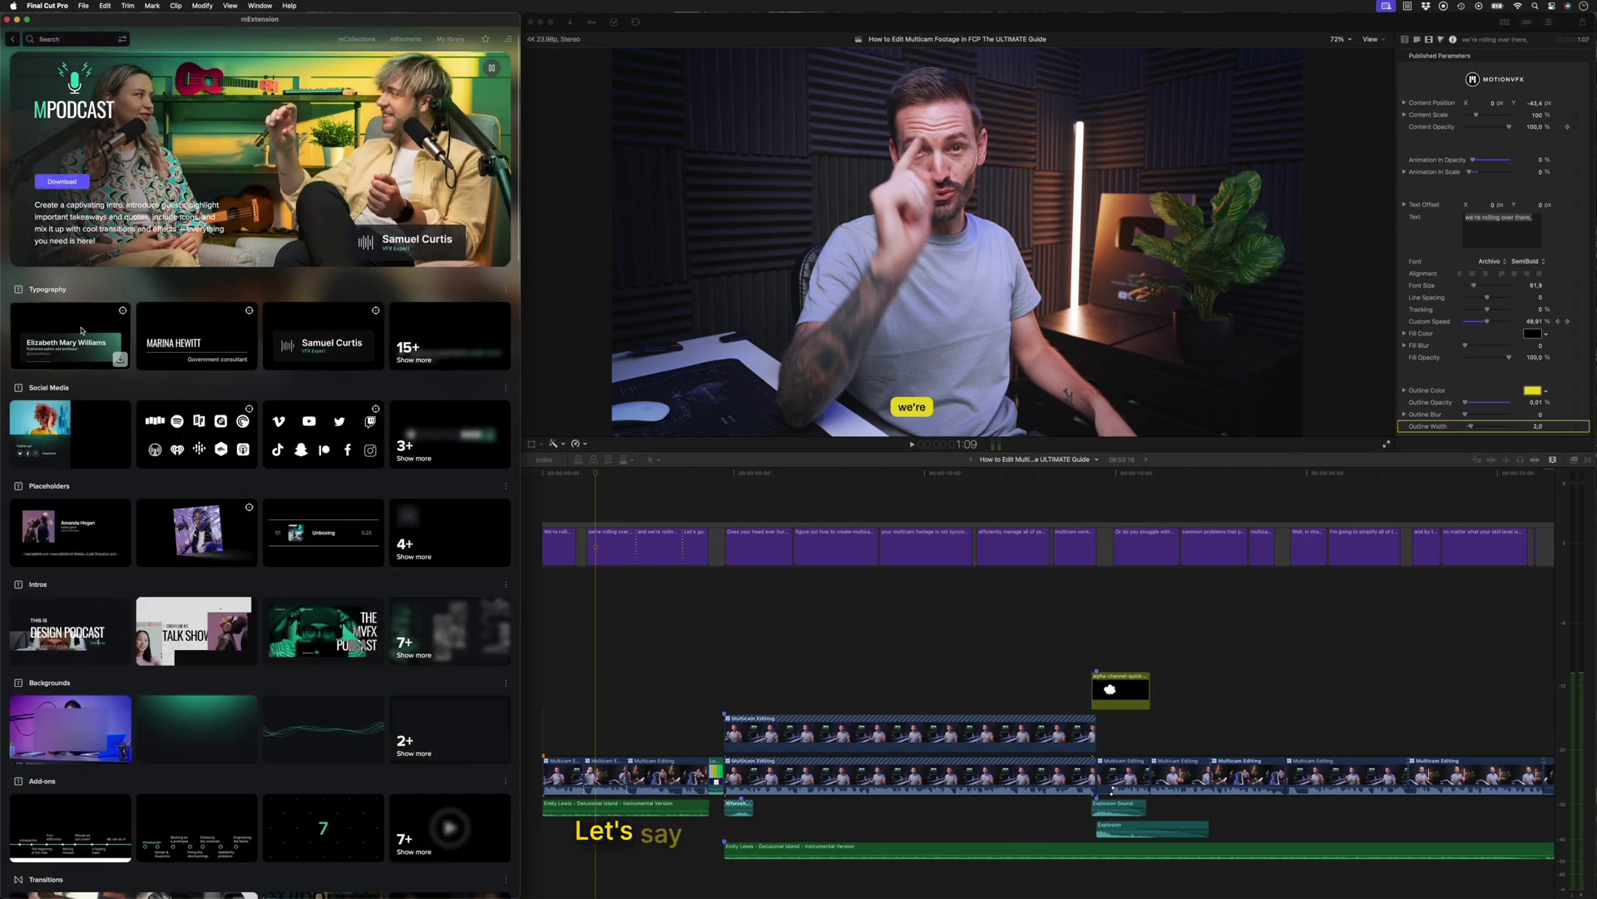
pyautogui.rightClick(70, 325)
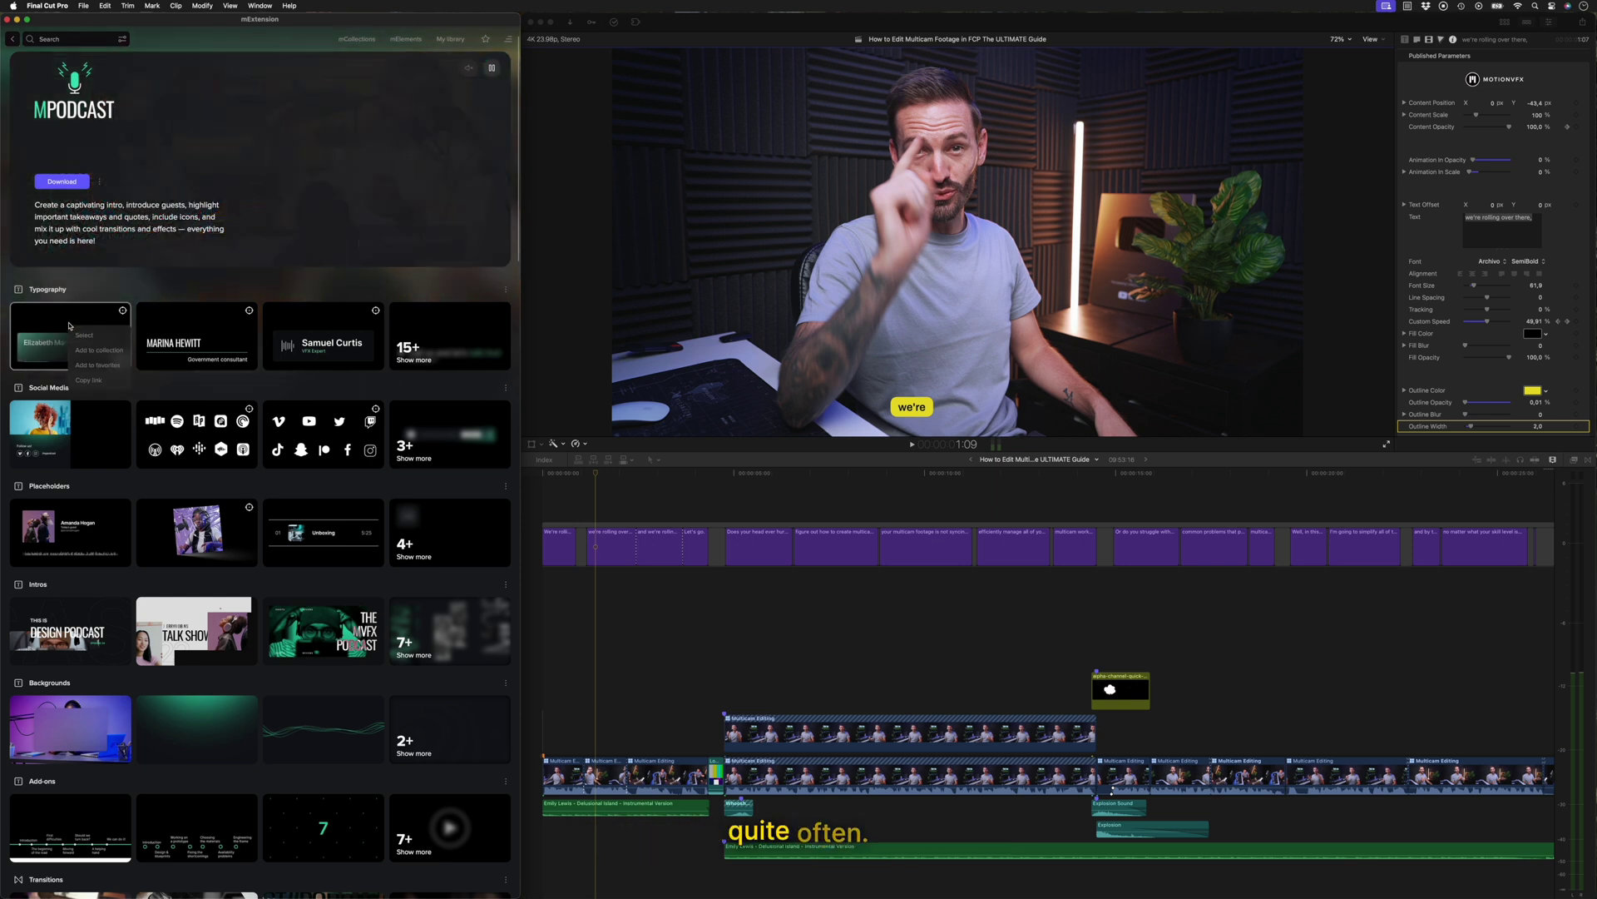
pyautogui.click(100, 367)
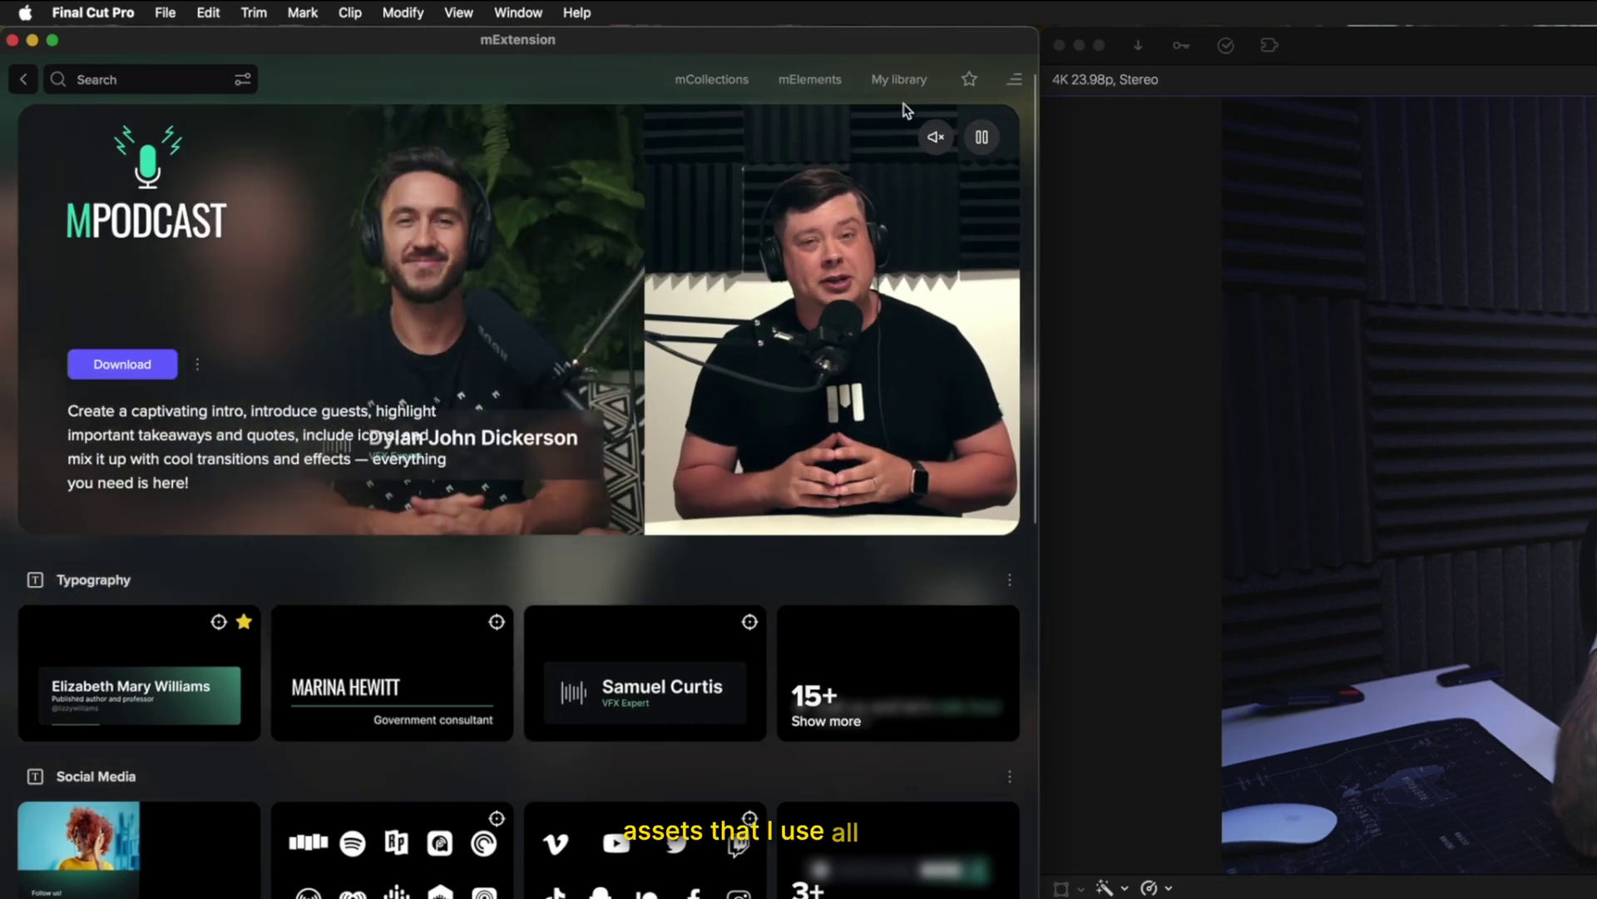
# Check the favorites, then create a new named collection in My library
pyautogui.click(968, 80)
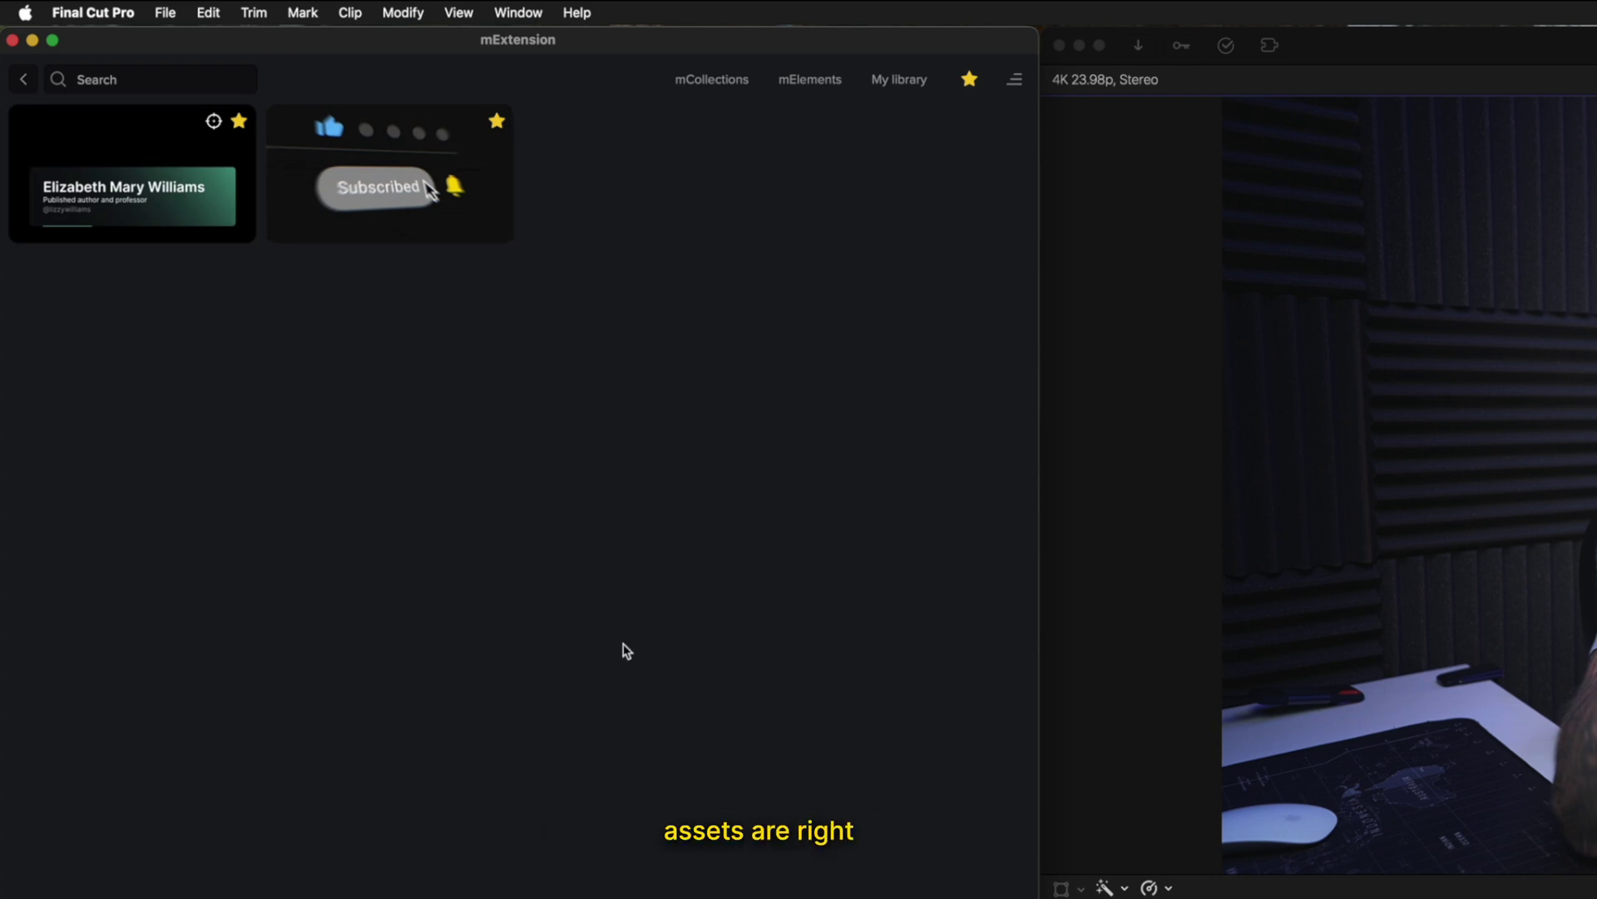
pyautogui.click(911, 83)
pyautogui.click(704, 433)
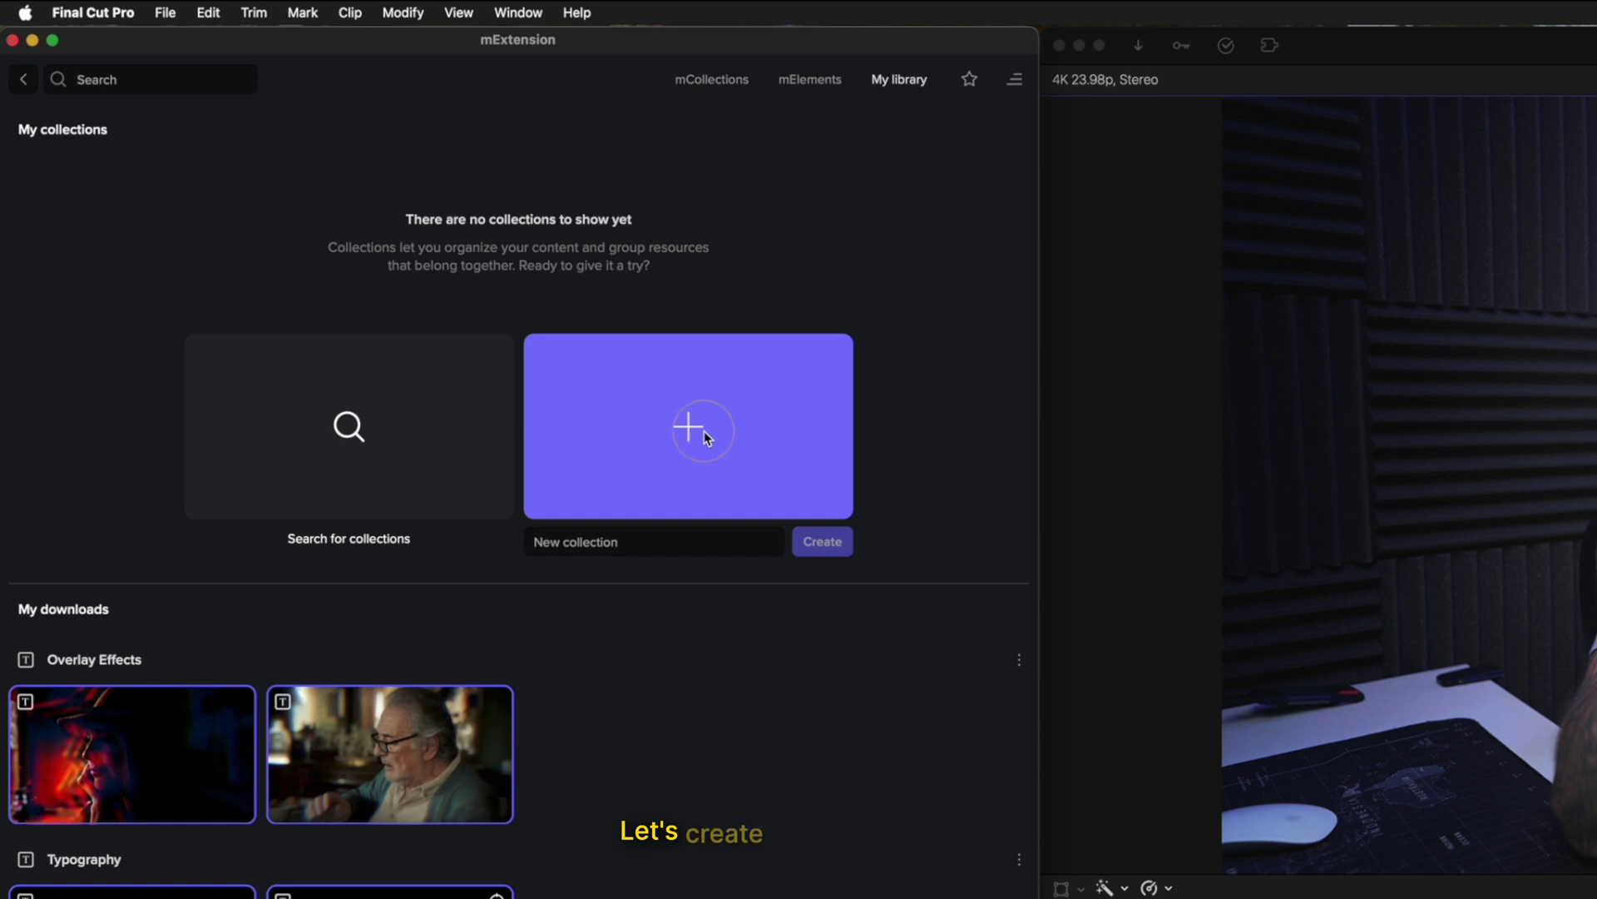
pyautogui.click(650, 543)
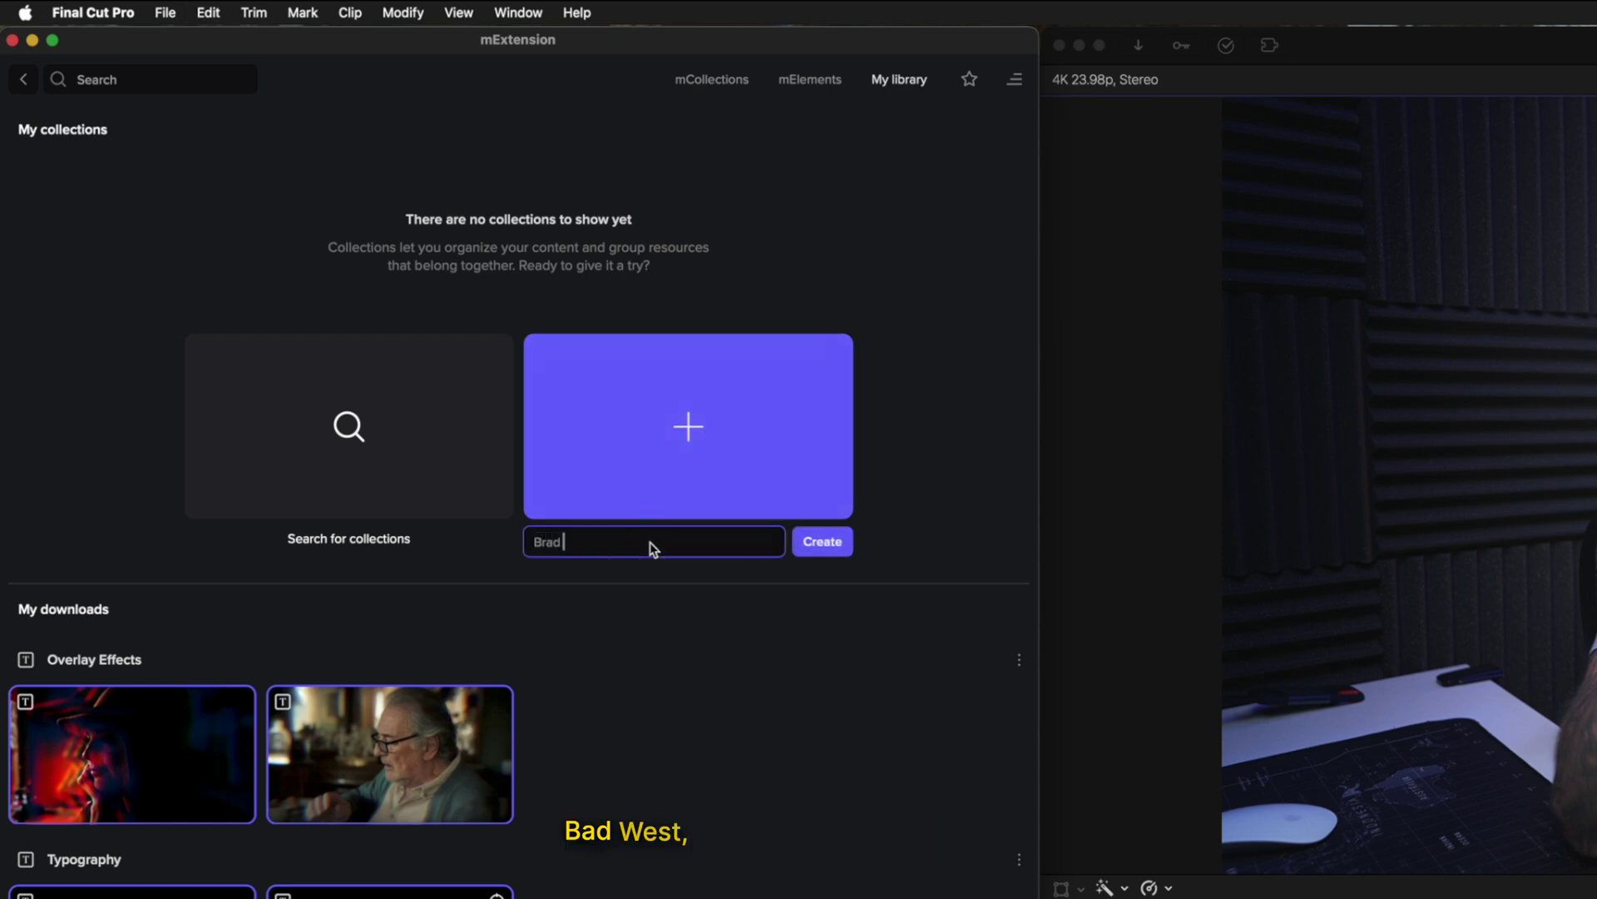
pyautogui.click(817, 545)
pyautogui.click(697, 83)
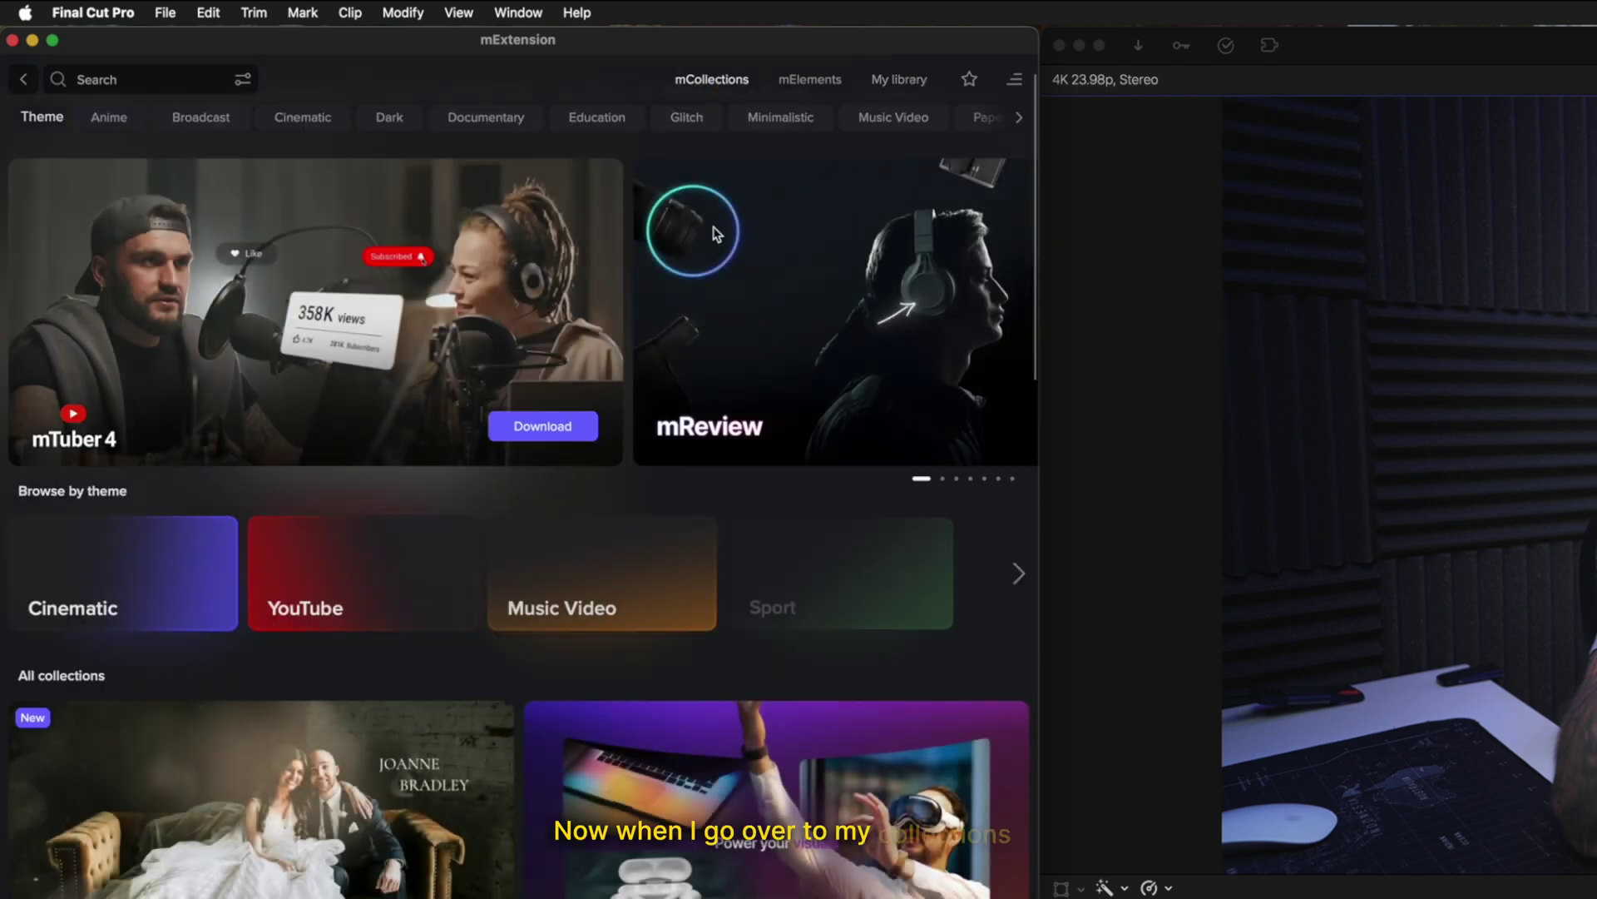
# Add the Good choice logo intro from mElements to the new collection
pyautogui.click(805, 80)
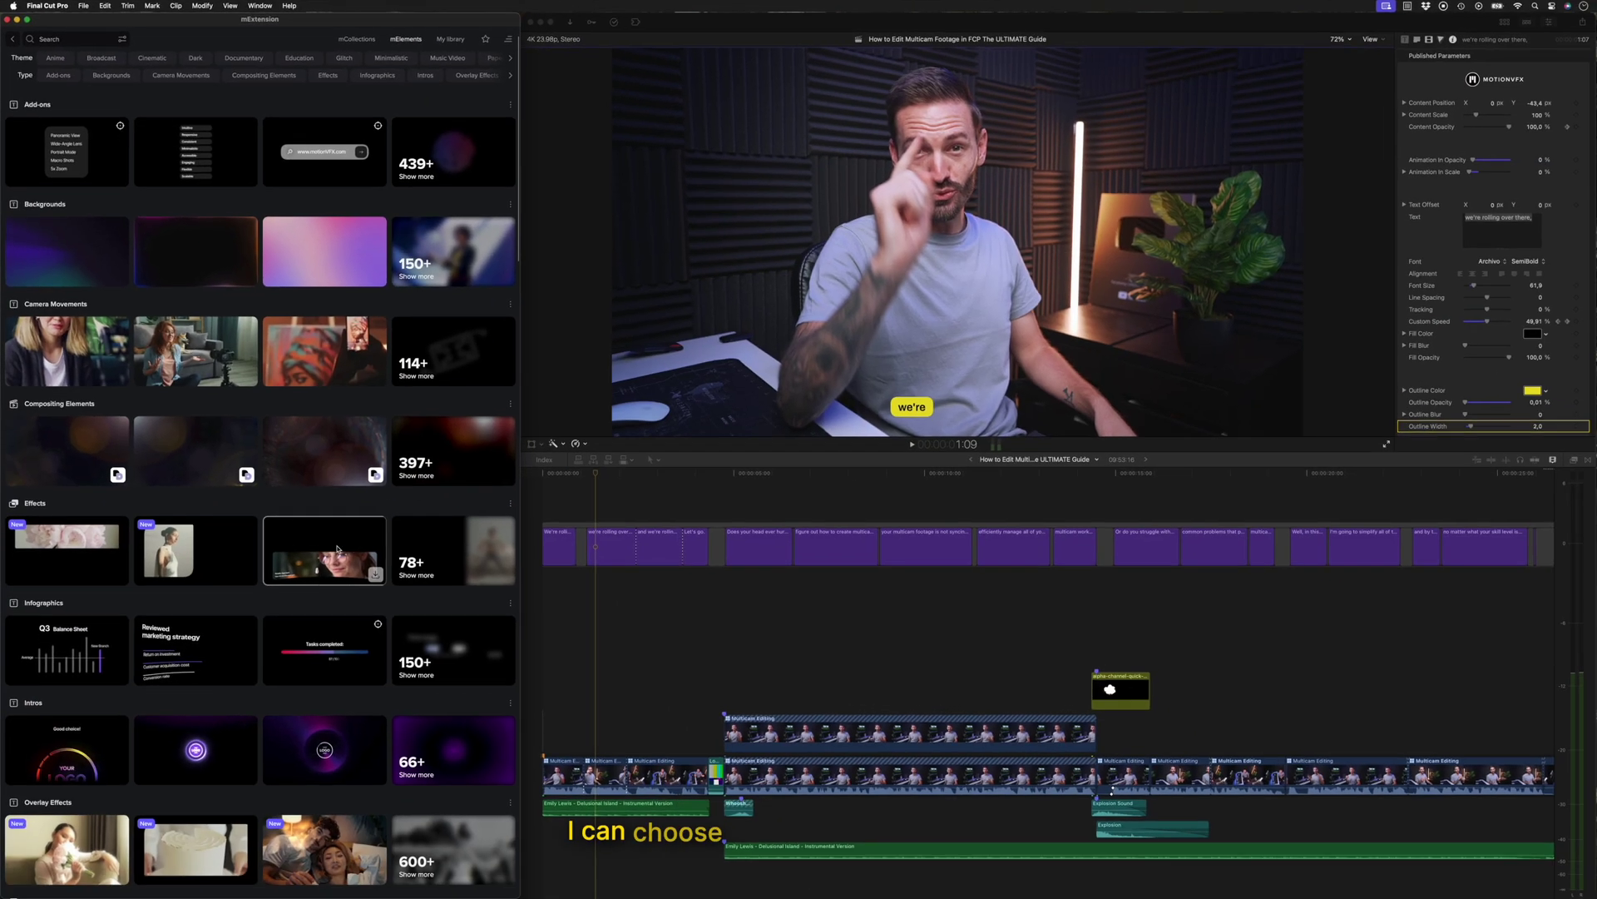
pyautogui.rightClick(55, 732)
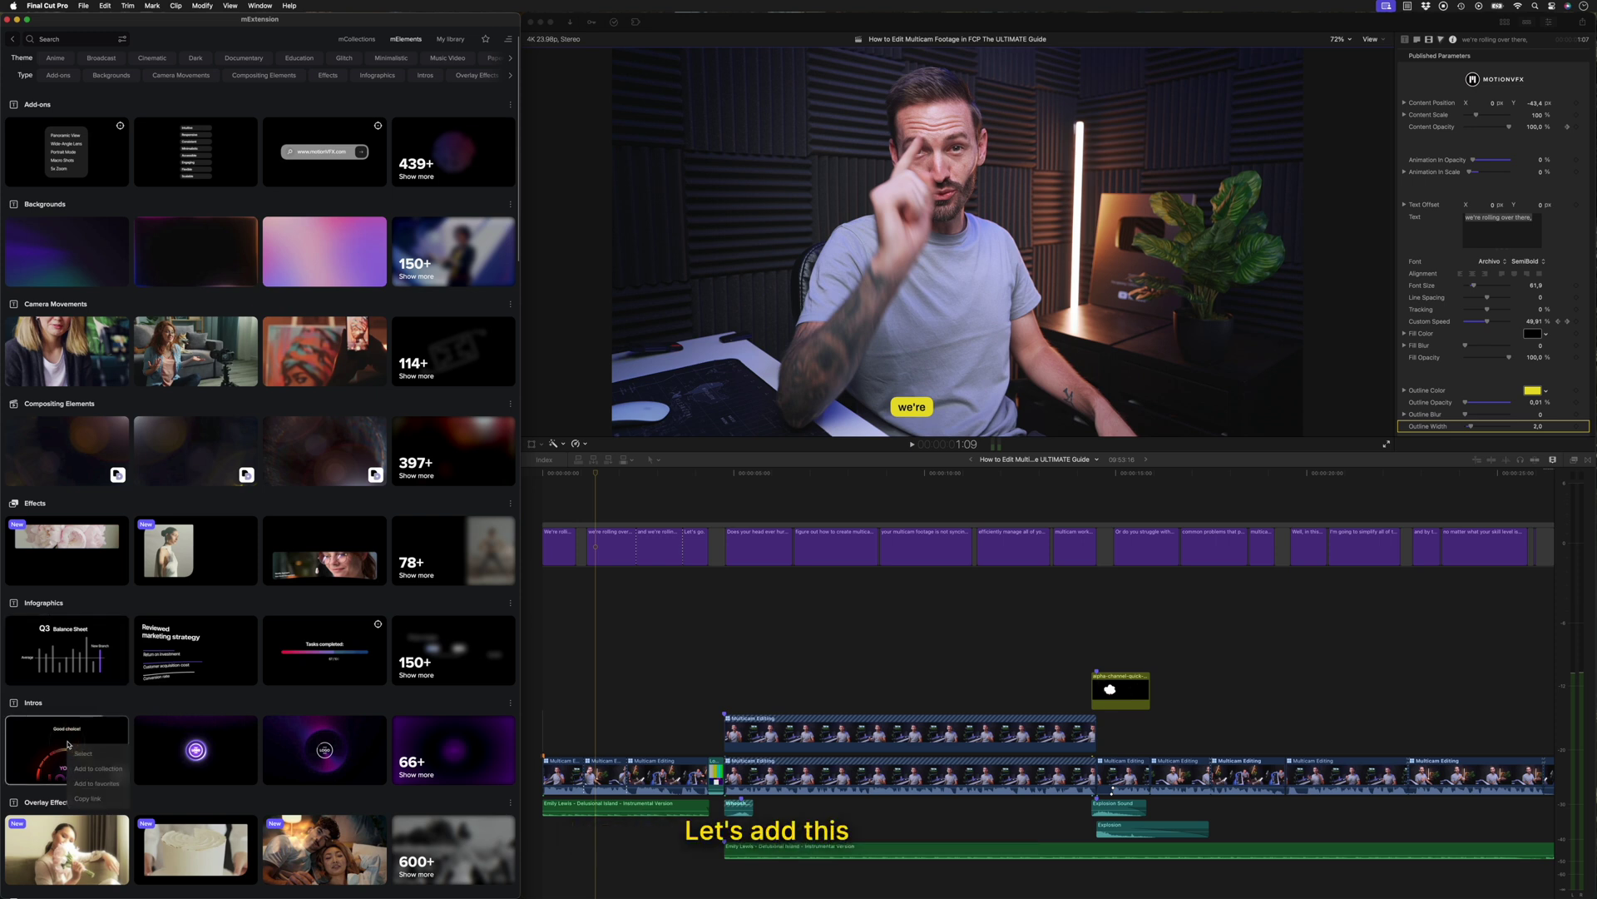
pyautogui.click(98, 773)
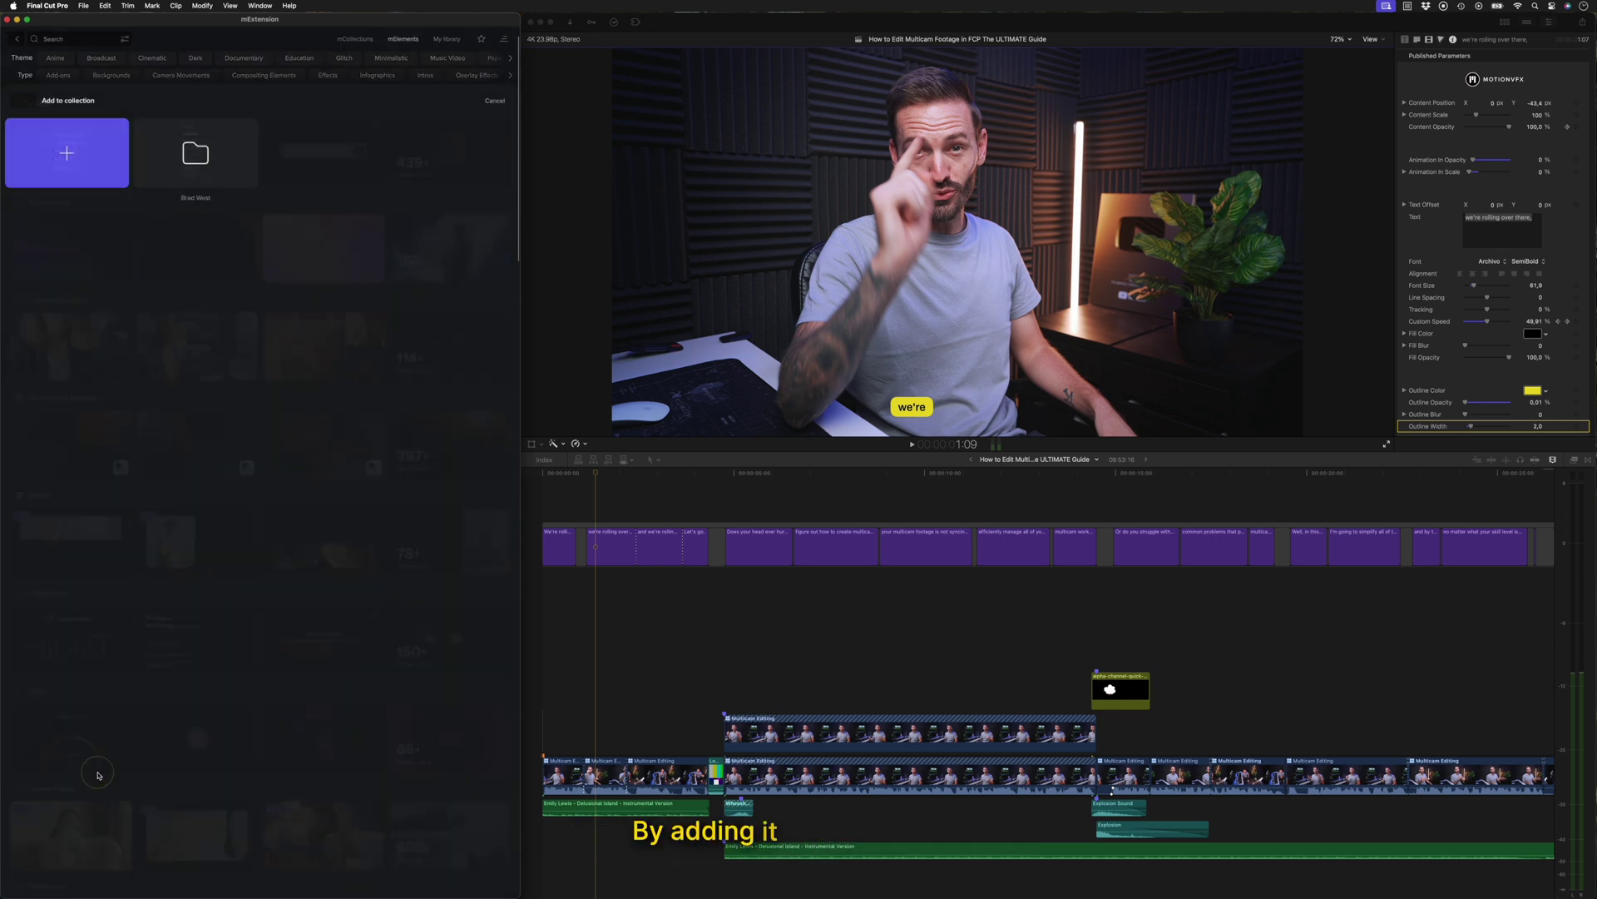
pyautogui.click(190, 164)
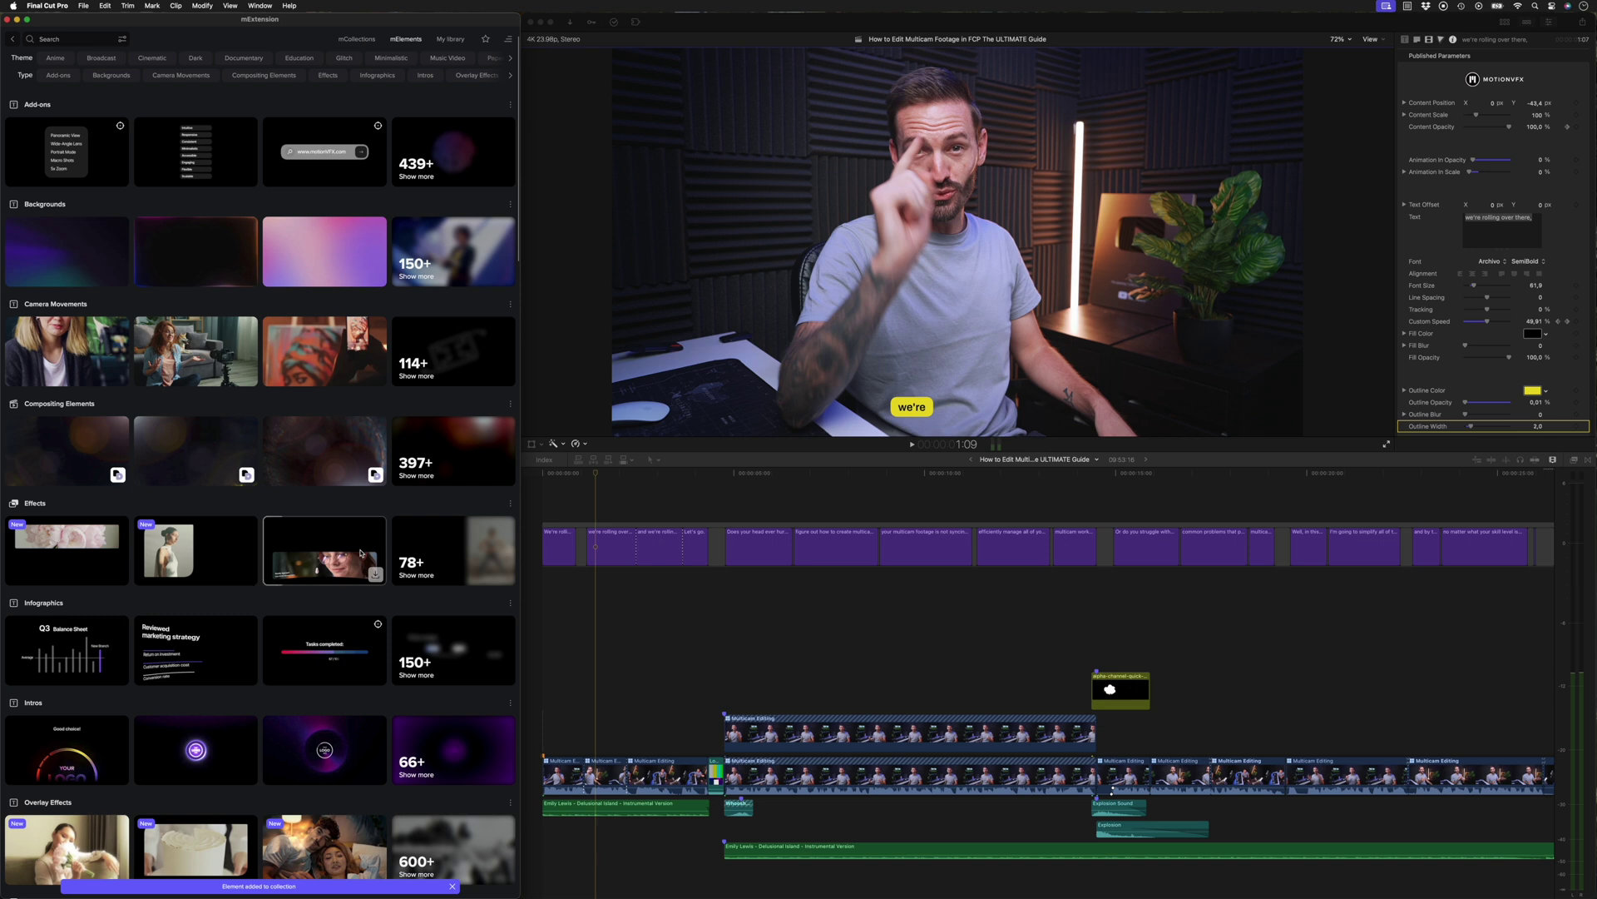
# Add a bokeh compositing element to the new collection and view it in My library
pyautogui.click(443, 464)
pyautogui.scroll(-1, 419, 504)
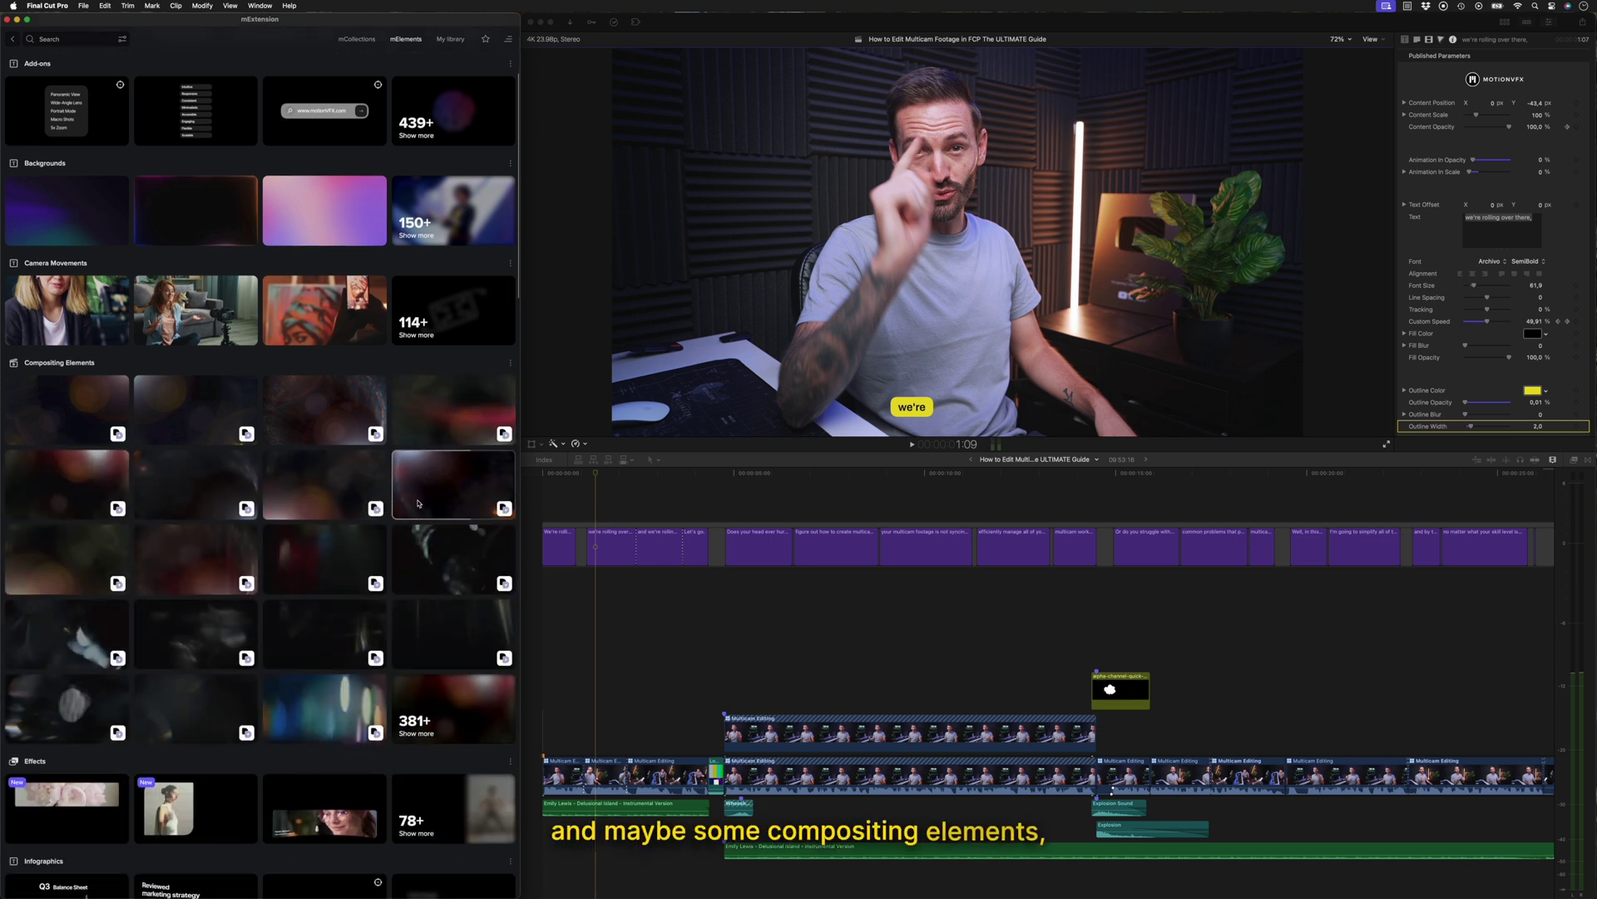
pyautogui.rightClick(306, 484)
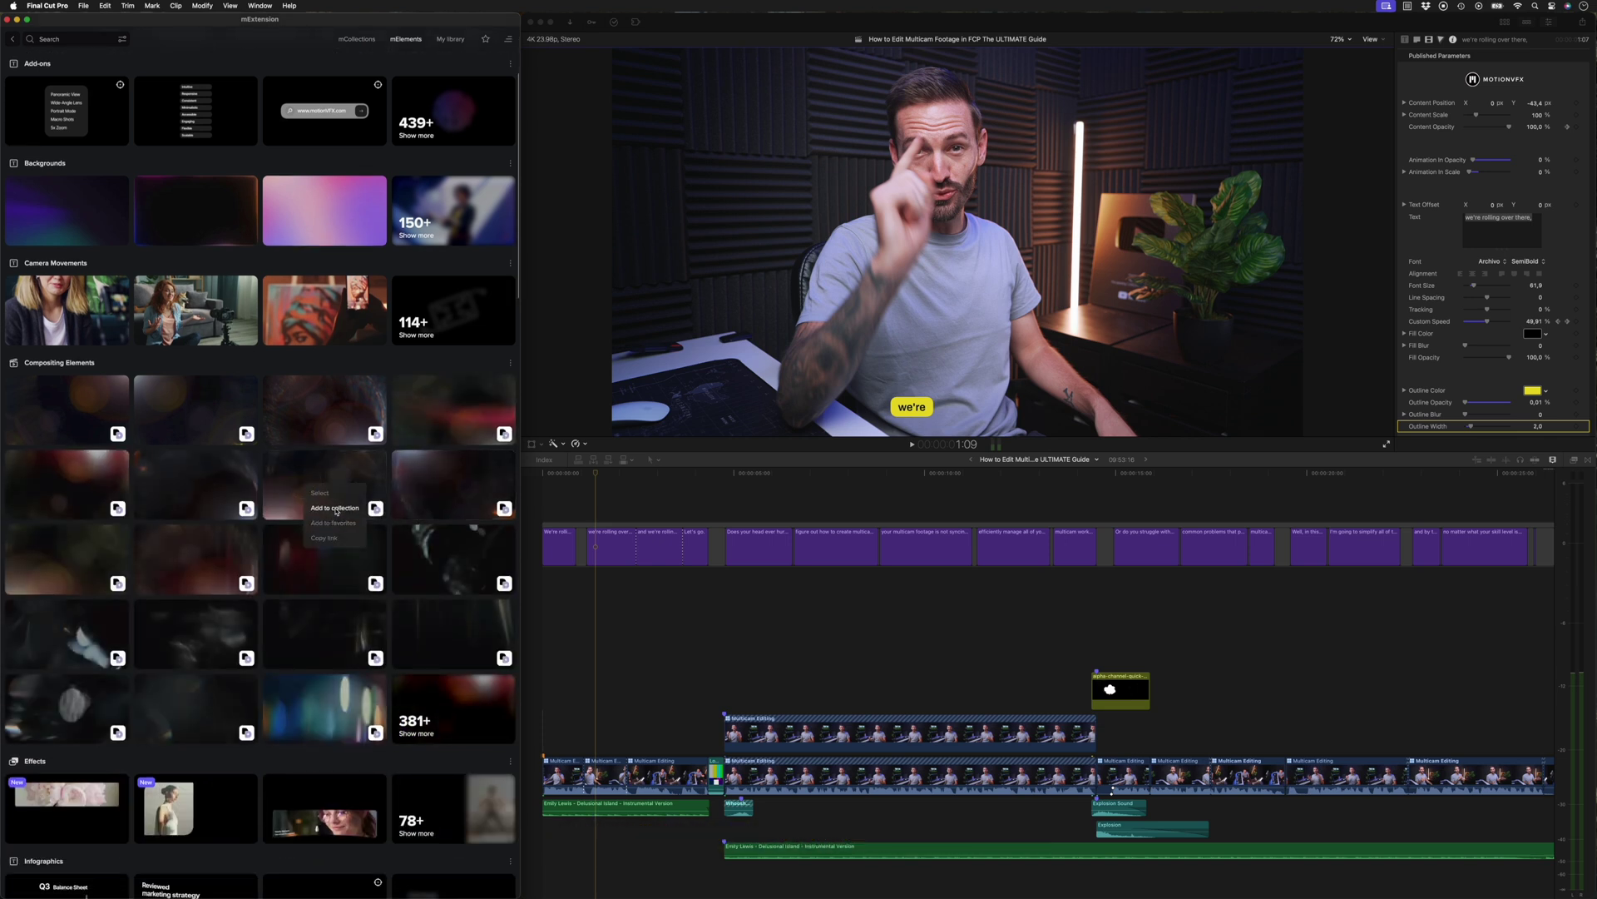
pyautogui.click(335, 508)
pyautogui.click(200, 155)
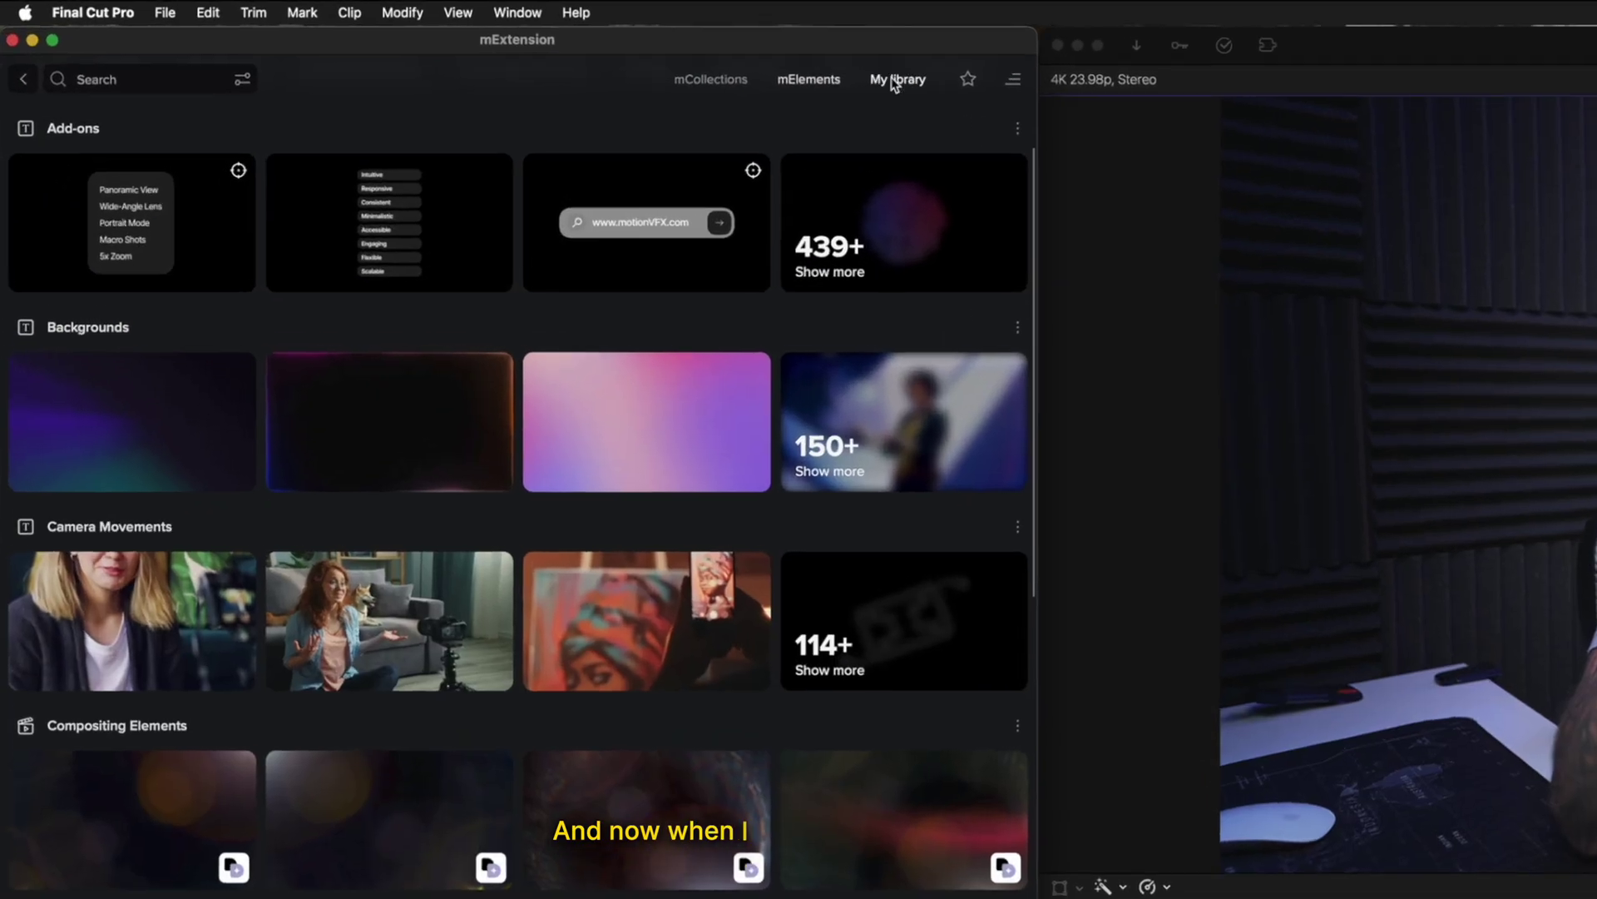
pyautogui.click(447, 40)
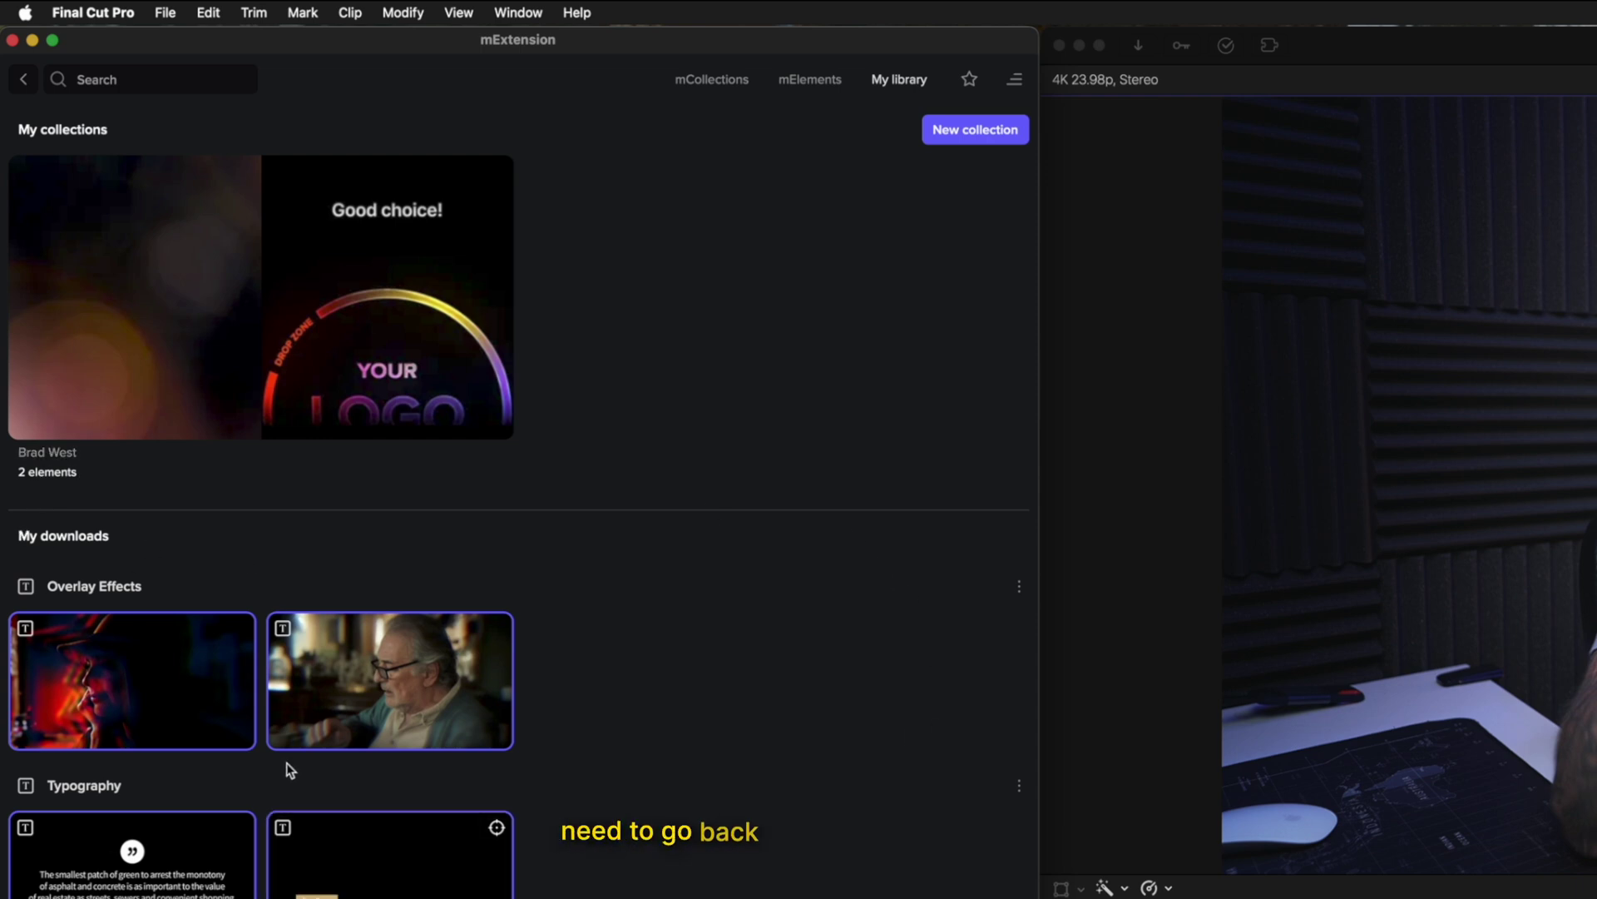
pyautogui.rightClick(295, 266)
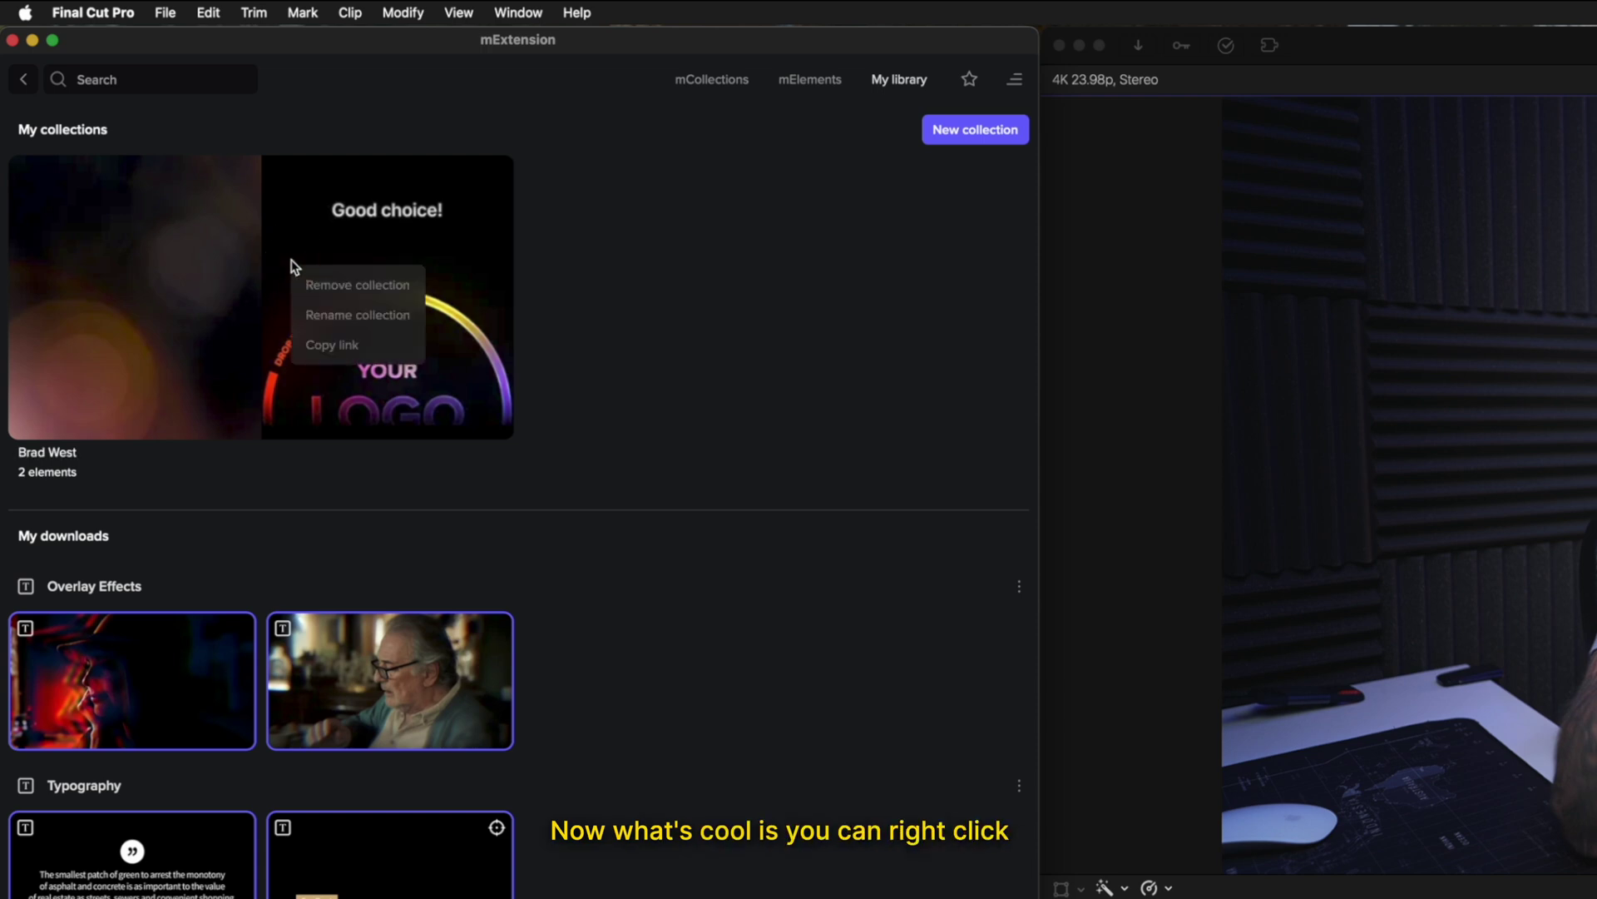
pyautogui.click(330, 346)
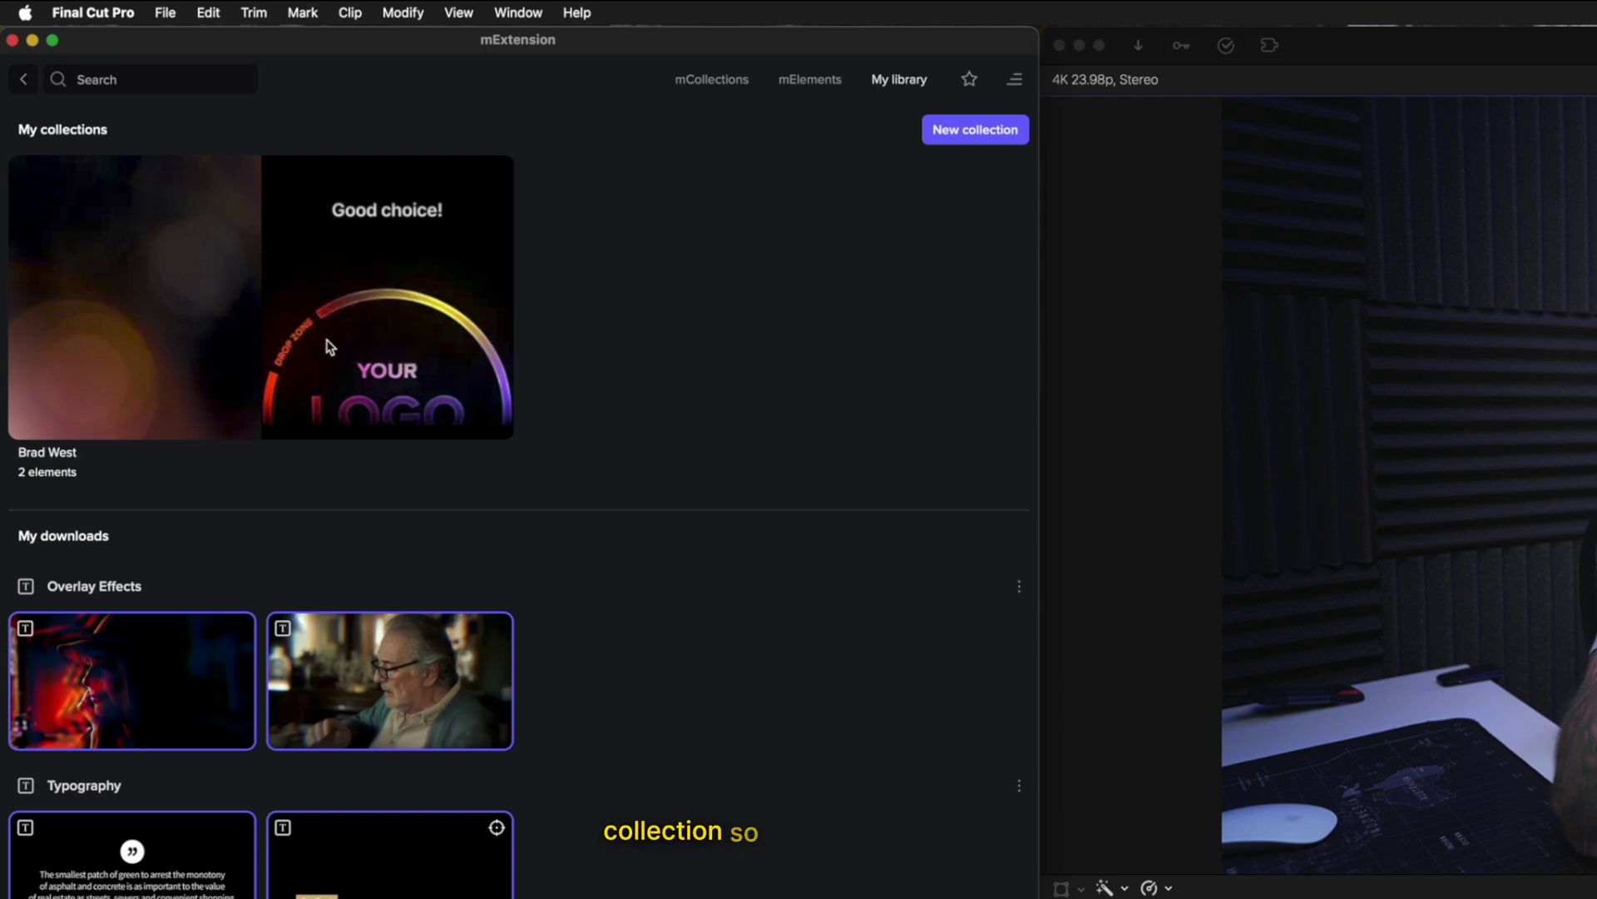